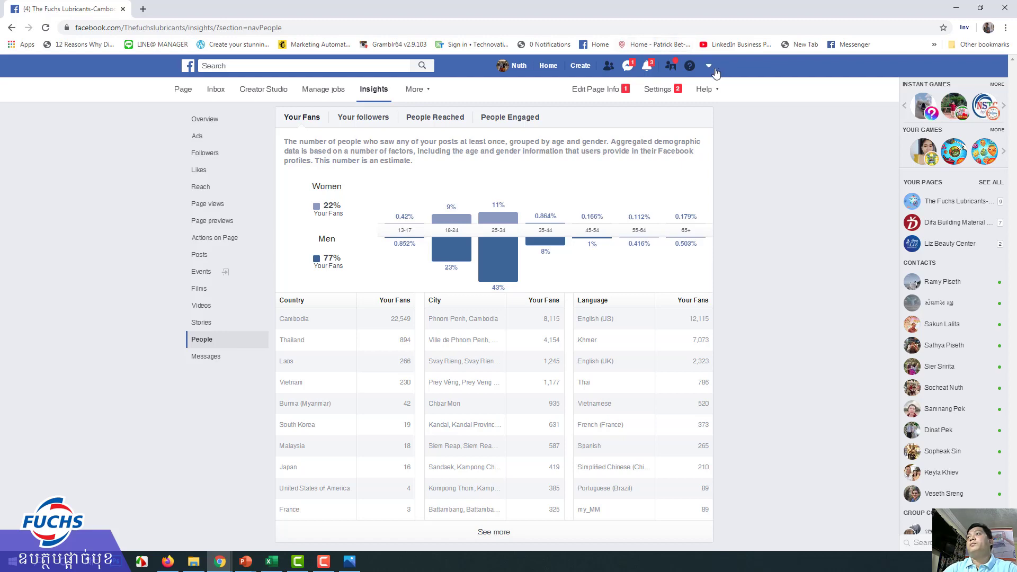
Switch to the Liz Beauty Center page and compare its fans' age and gender bars in People insights
{"action": "left_click", "coordinate": [708, 65]}
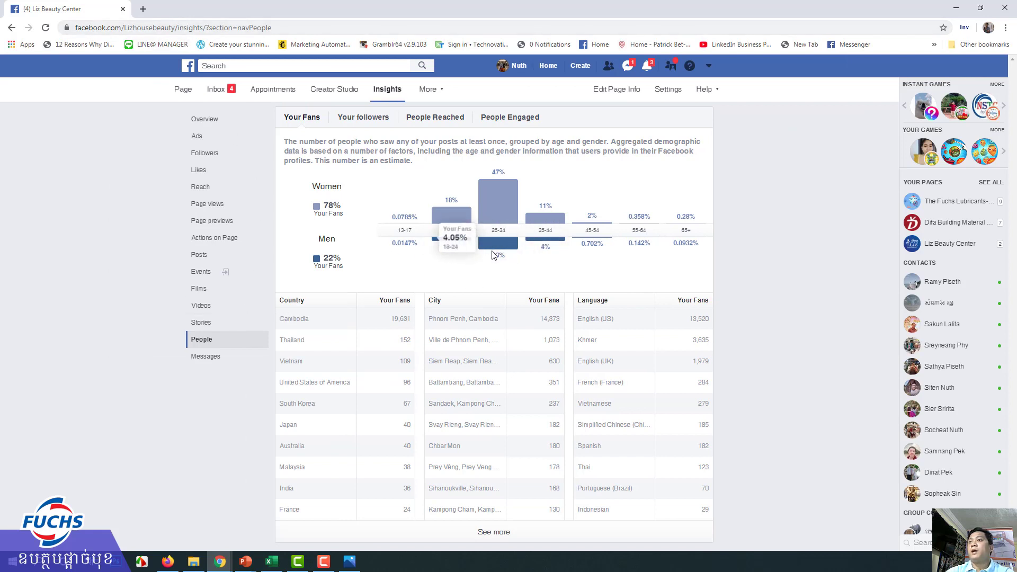
{"action": "mouse_move", "coordinate": [497, 250]}
{"action": "mouse_move", "coordinate": [500, 199]}
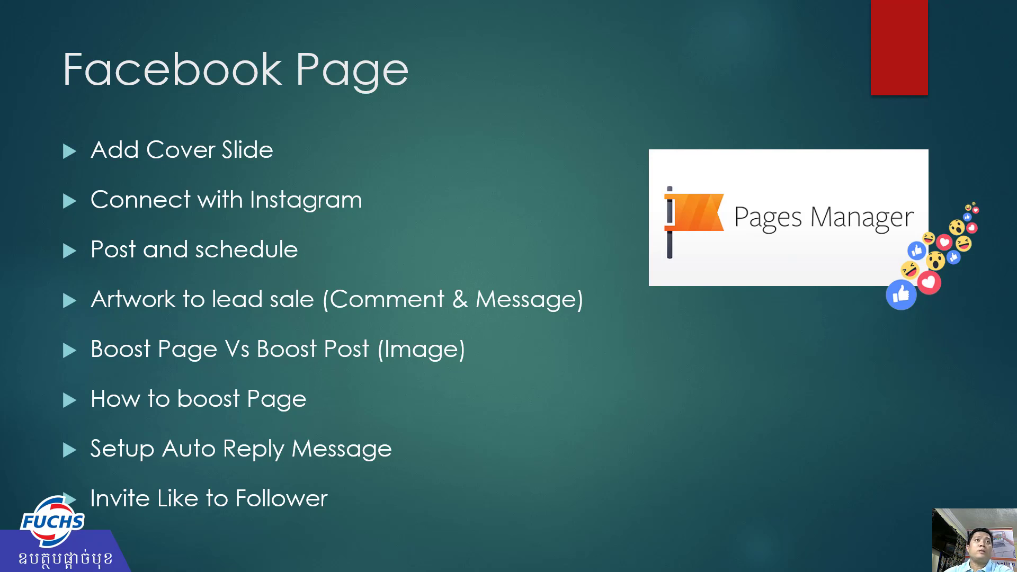
Maximize the Excel workbook and enter 0.03 in H9 and 0.08 in H10
{"action": "key", "text": "alt+Tab"}
{"action": "double_click", "coordinate": [685, 73]}
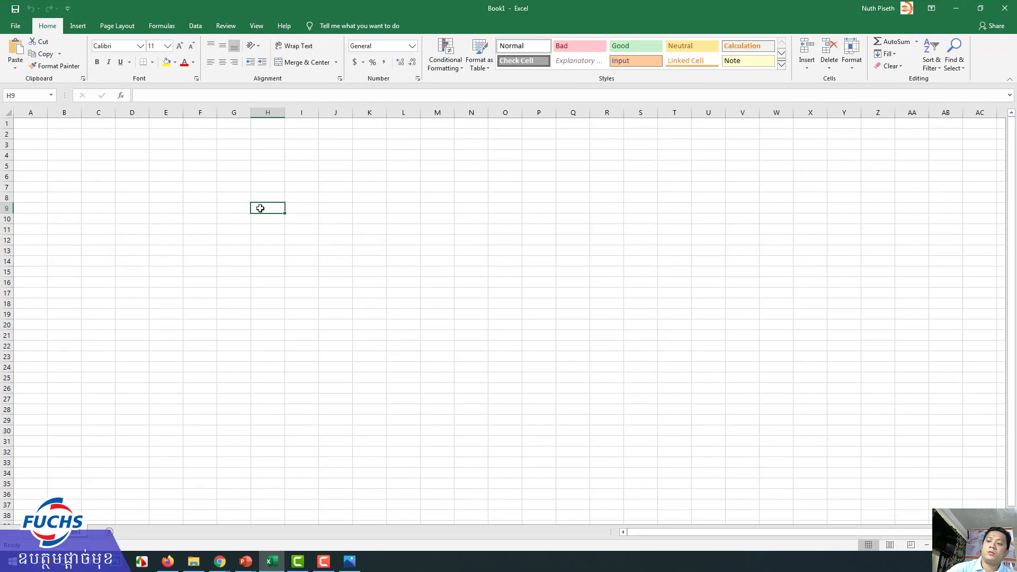
{"action": "type", "text": "0."}
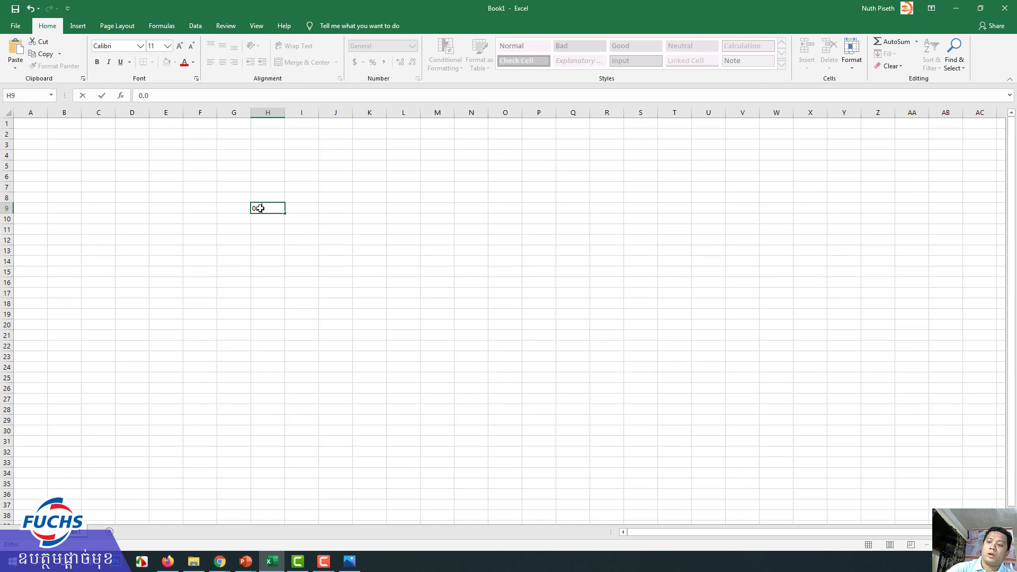
{"action": "type", "text": "03"}
{"action": "key", "text": "Return"}
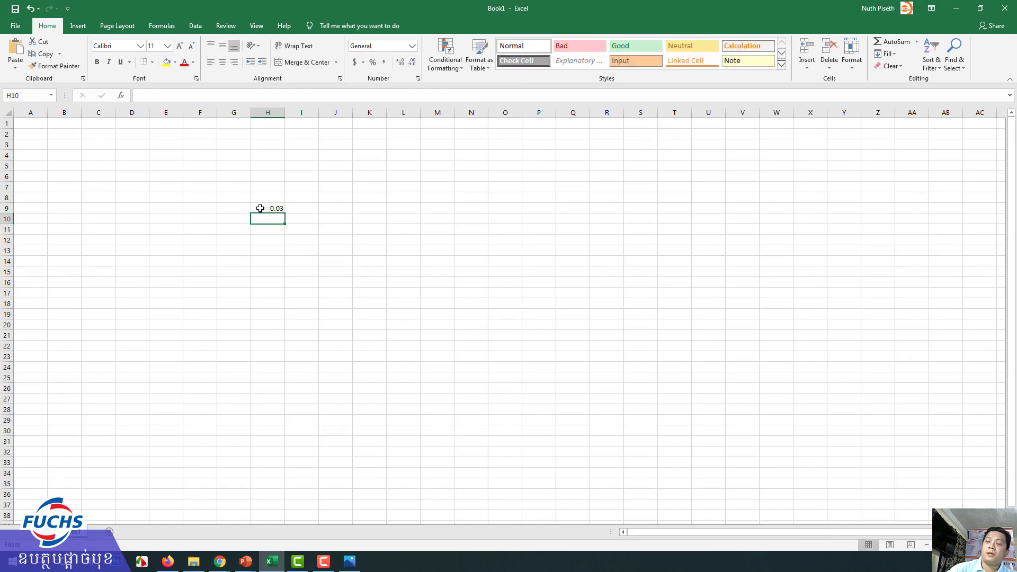
{"action": "type", "text": "0."}
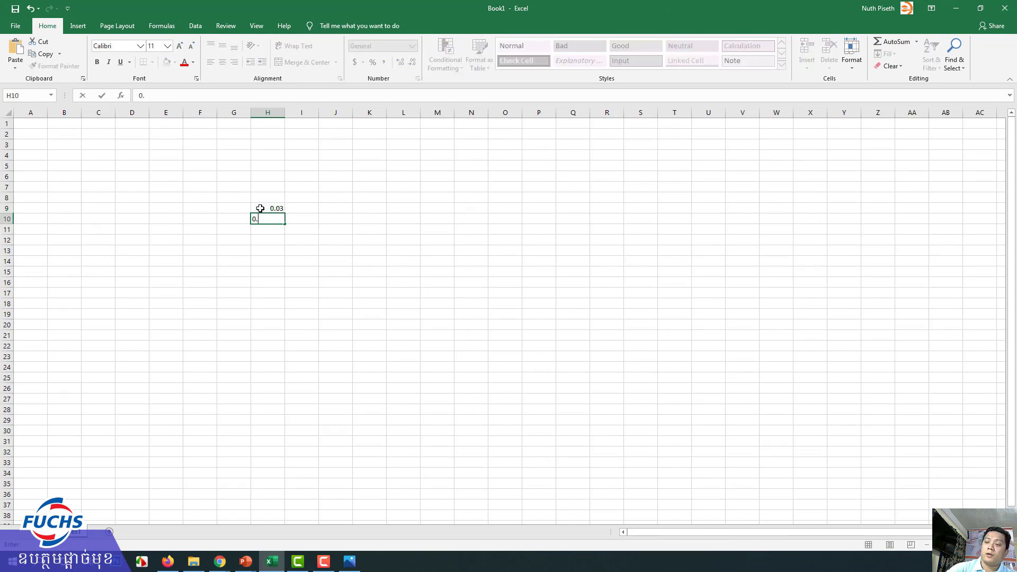
{"action": "type", "text": "0"}
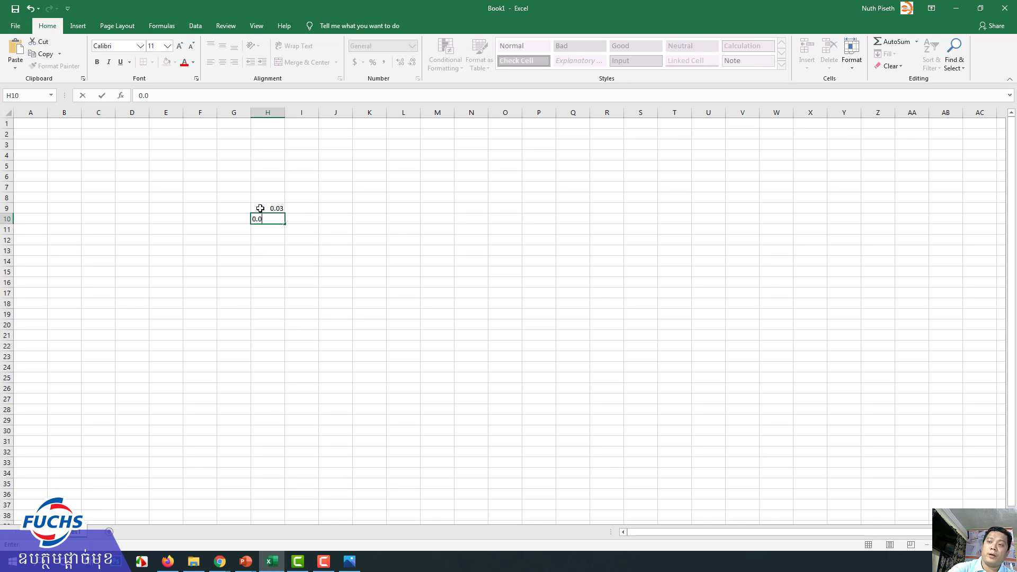
{"action": "type", "text": "8"}
{"action": "key", "text": "Return"}
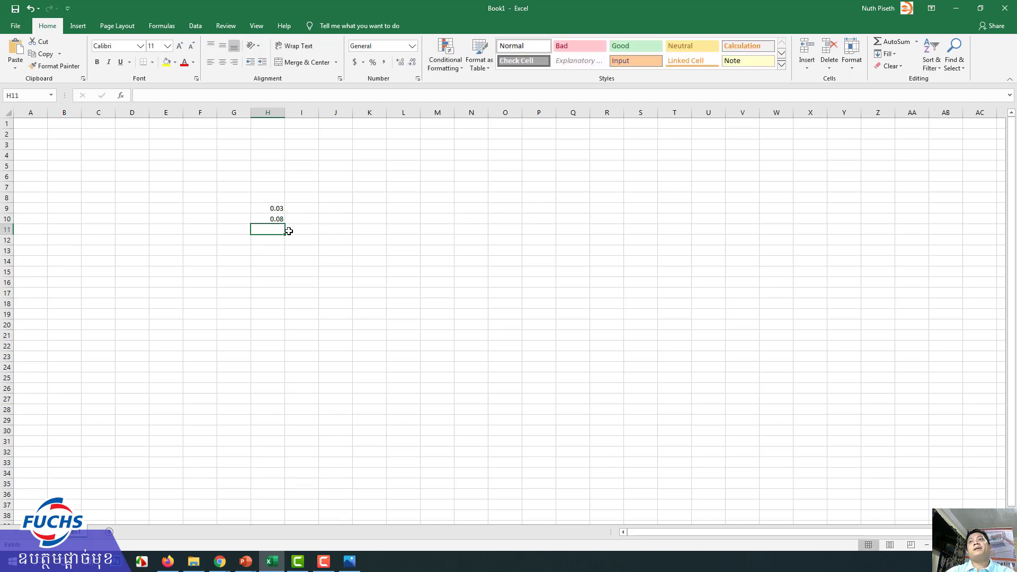
Select and review the two rates in H9:H10
{"action": "mouse_move", "coordinate": [258, 208]}
{"action": "left_mouse_down"}
{"action": "mouse_move", "coordinate": [294, 233]}
{"action": "mouse_move", "coordinate": [267, 199]}
{"action": "mouse_move", "coordinate": [267, 209]}
{"action": "mouse_move", "coordinate": [258, 202]}
{"action": "left_mouse_up"}
{"action": "left_click", "coordinate": [554, 310]}
{"action": "left_click", "coordinate": [261, 206]}
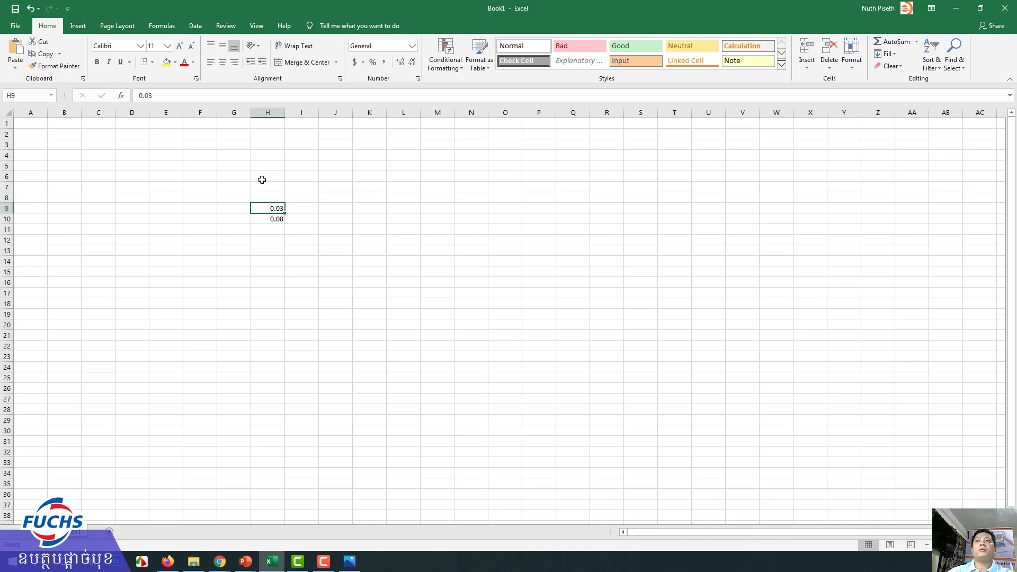
{"action": "left_click", "coordinate": [297, 211]}
{"action": "left_click", "coordinate": [273, 218]}
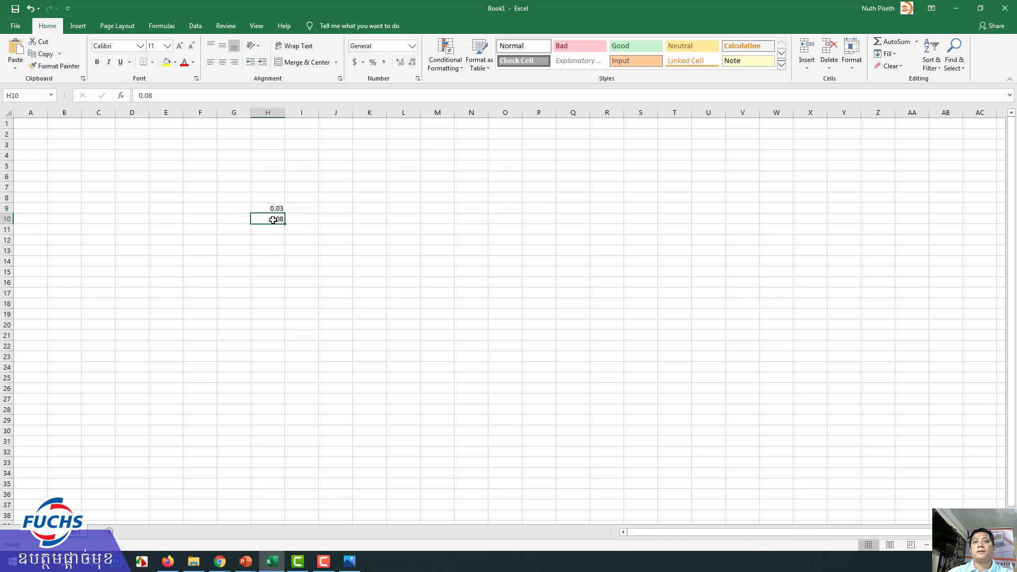
{"action": "left_click", "coordinate": [265, 209]}
{"action": "left_click_drag", "start_coordinate": [266, 210], "coordinate": [265, 218]}
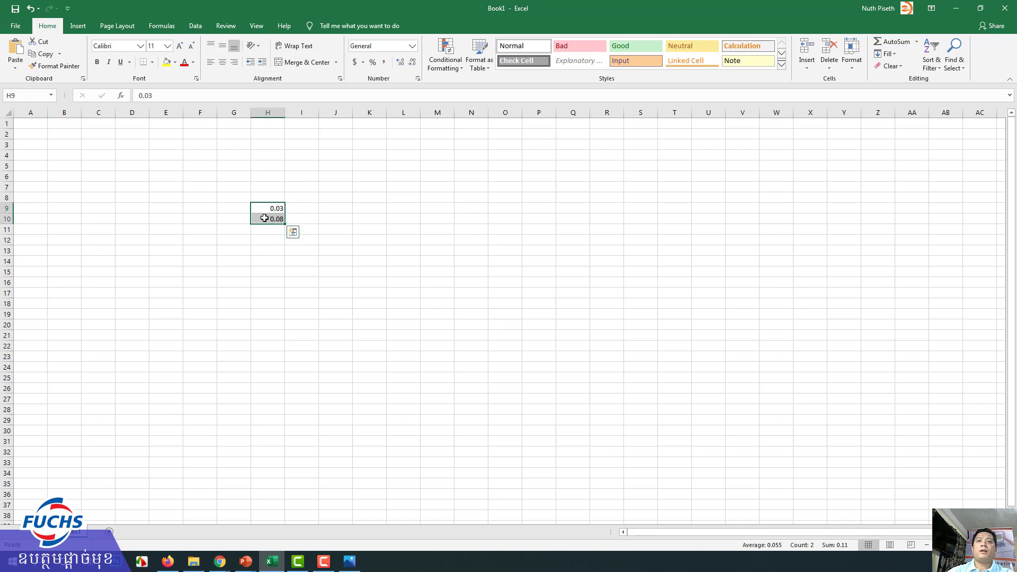
{"action": "left_click", "coordinate": [278, 260]}
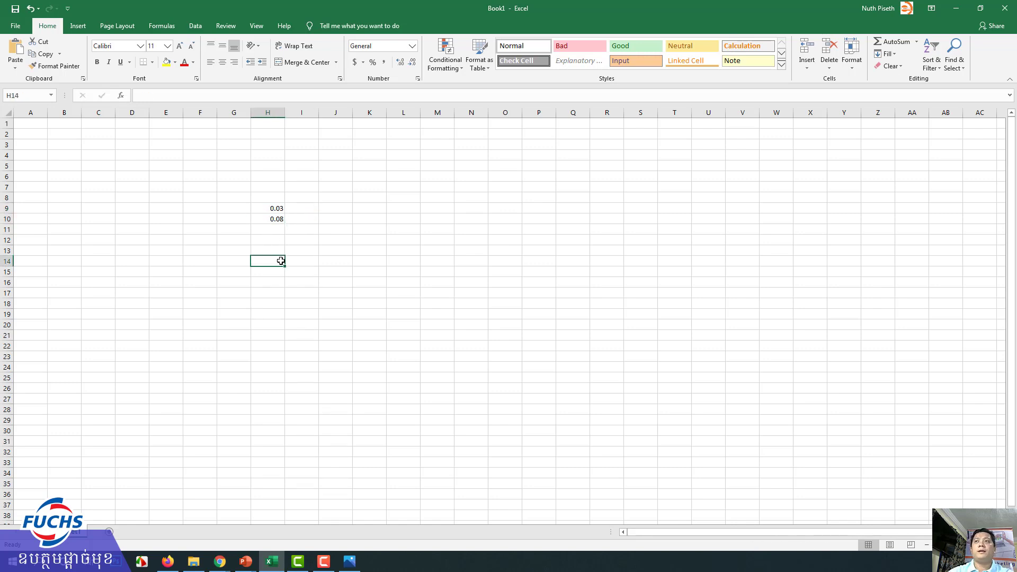
Enter 1000 in I12 and the formula =H9*I12 in I13, giving 30
{"action": "left_click", "coordinate": [309, 241]}
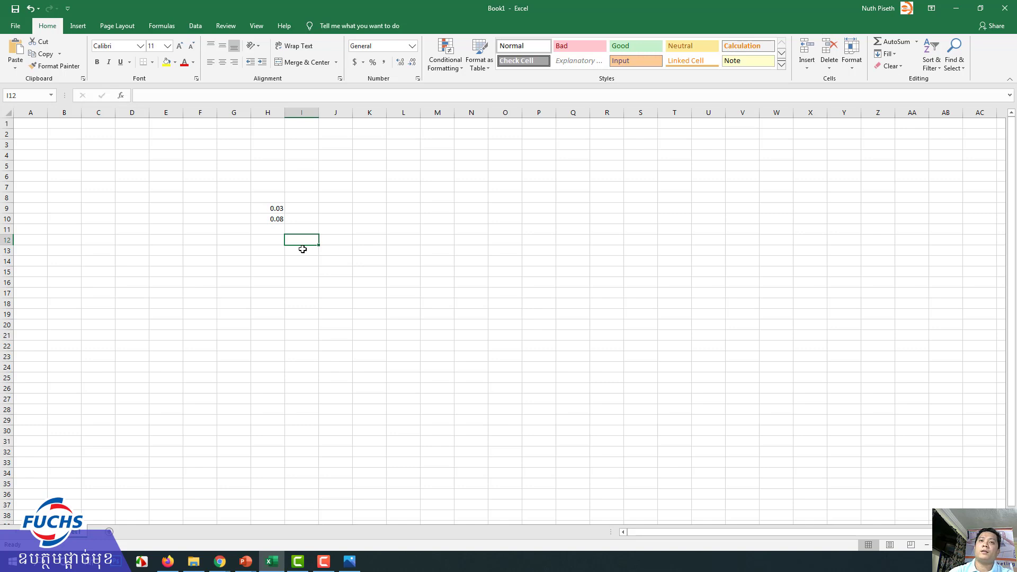
{"action": "type", "text": "1000"}
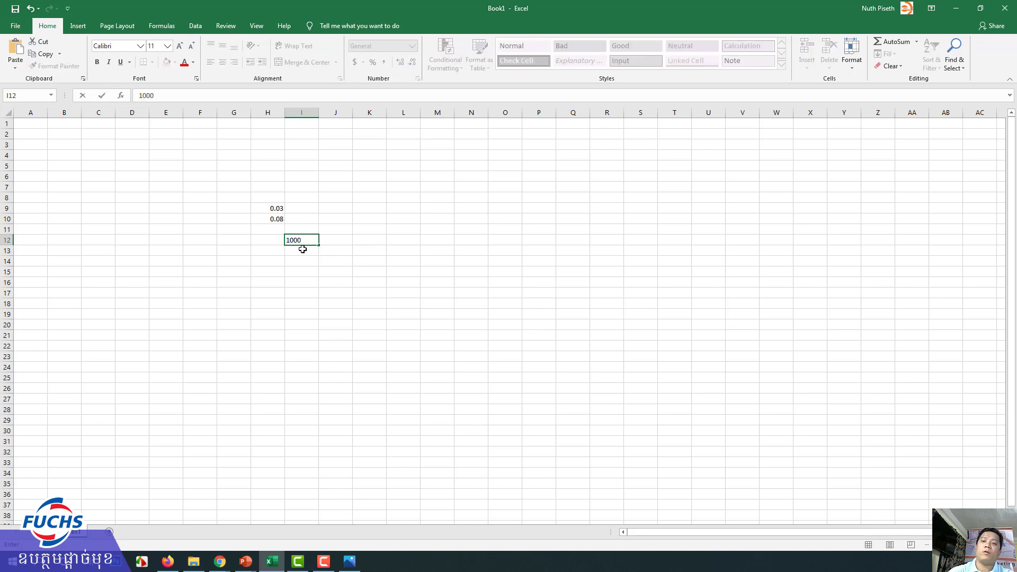
{"action": "key", "text": "Return"}
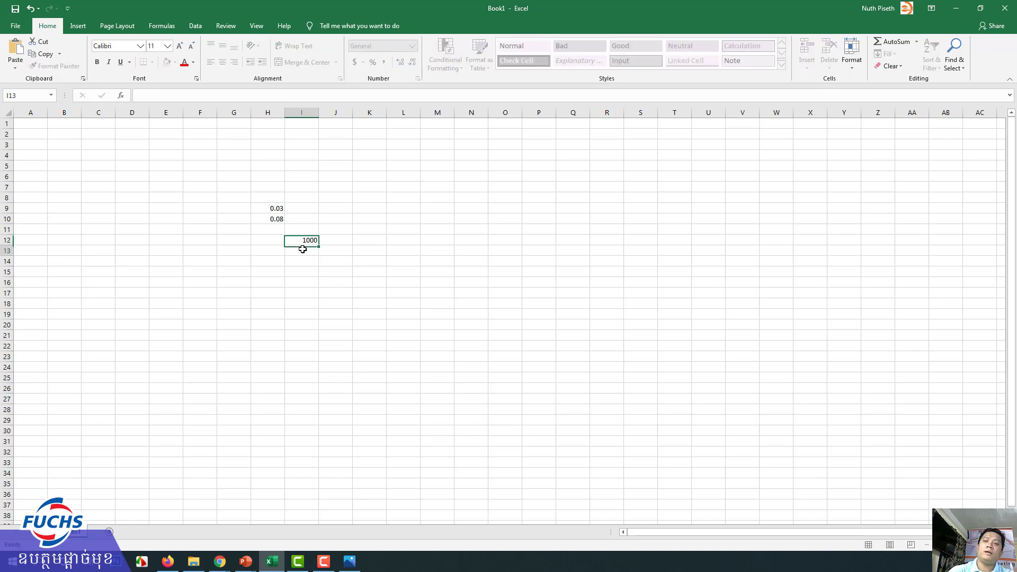
{"action": "type", "text": "="}
{"action": "key", "text": "Up"}
{"action": "key", "text": "Up"}
{"action": "key", "text": "Left"}
{"action": "key", "text": "Up"}
{"action": "key", "text": "Up"}
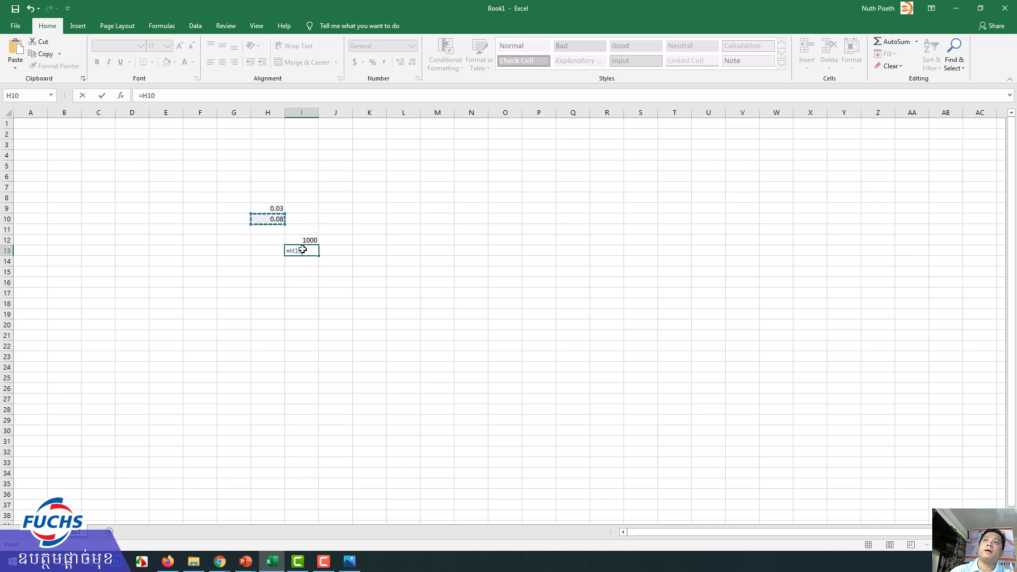
{"action": "type", "text": "*"}
{"action": "key", "text": "Up"}
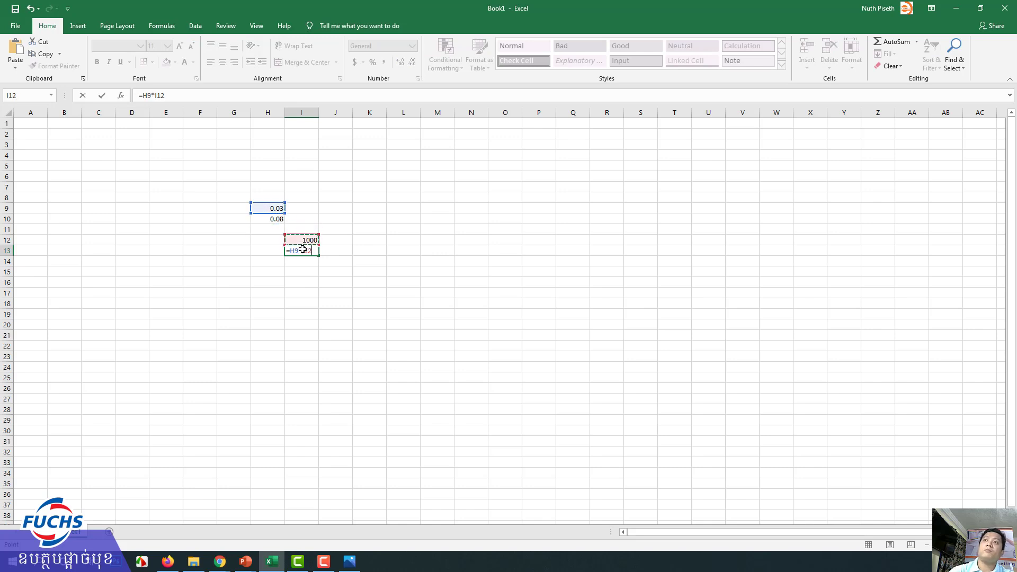
{"action": "key", "text": "Return"}
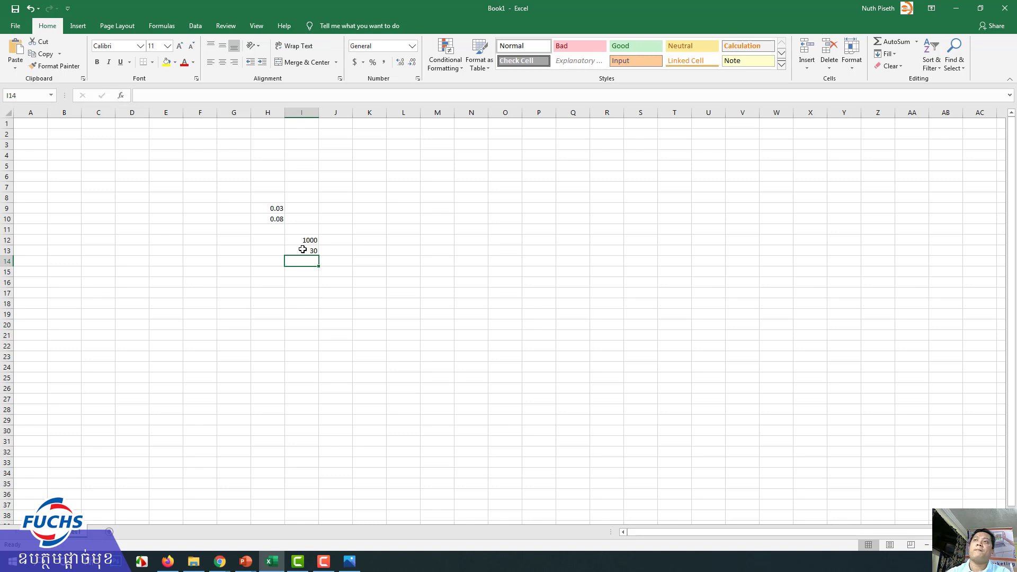
Review the H8:I16 figures, checking the I13 result and the 0.03 and 0.08 rates
{"action": "left_click", "coordinate": [275, 218]}
{"action": "left_click_drag", "start_coordinate": [265, 199], "coordinate": [311, 278]}
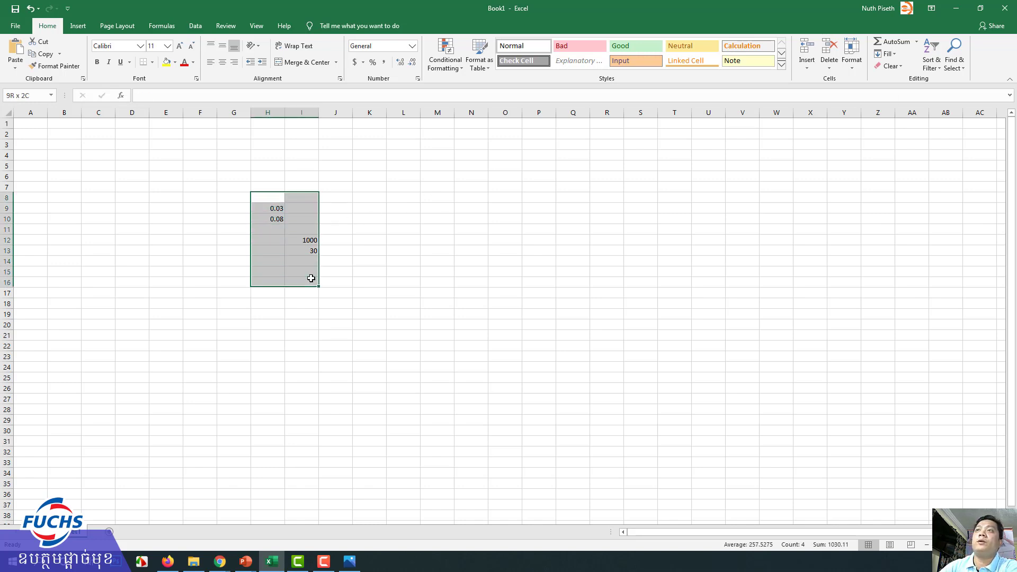
{"action": "left_click", "coordinate": [309, 247]}
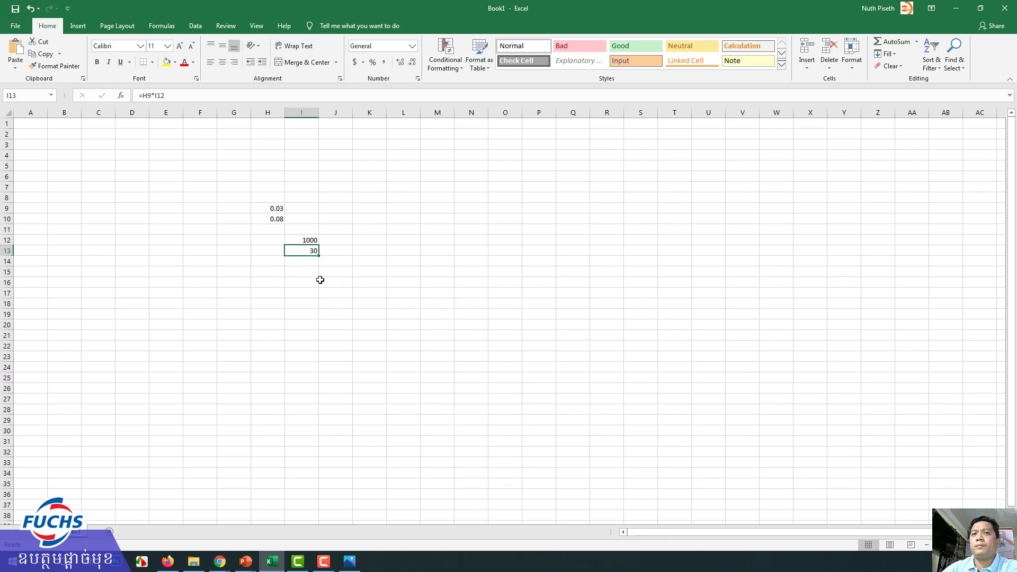
{"action": "left_click", "coordinate": [281, 210]}
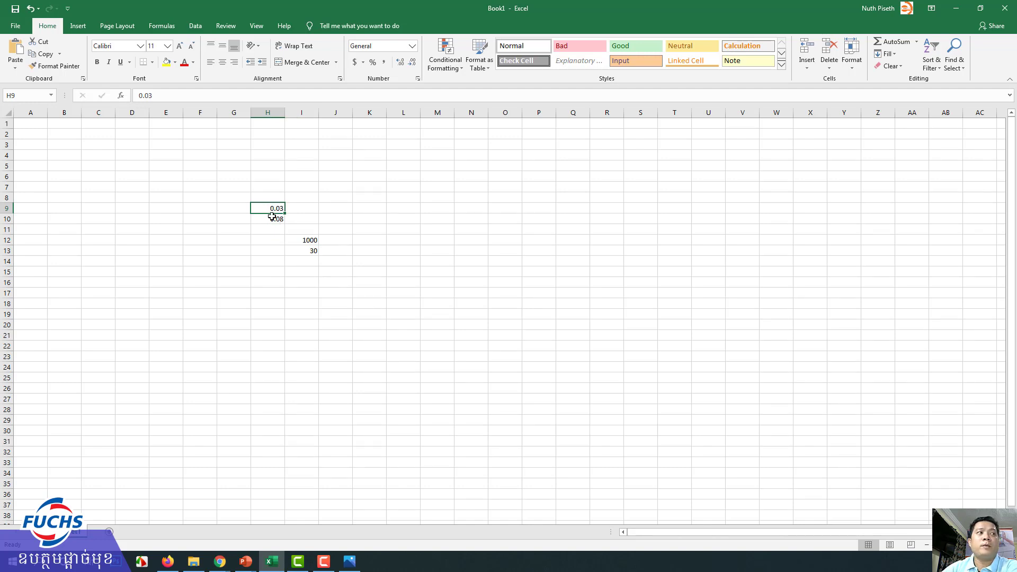
{"action": "left_click", "coordinate": [272, 218]}
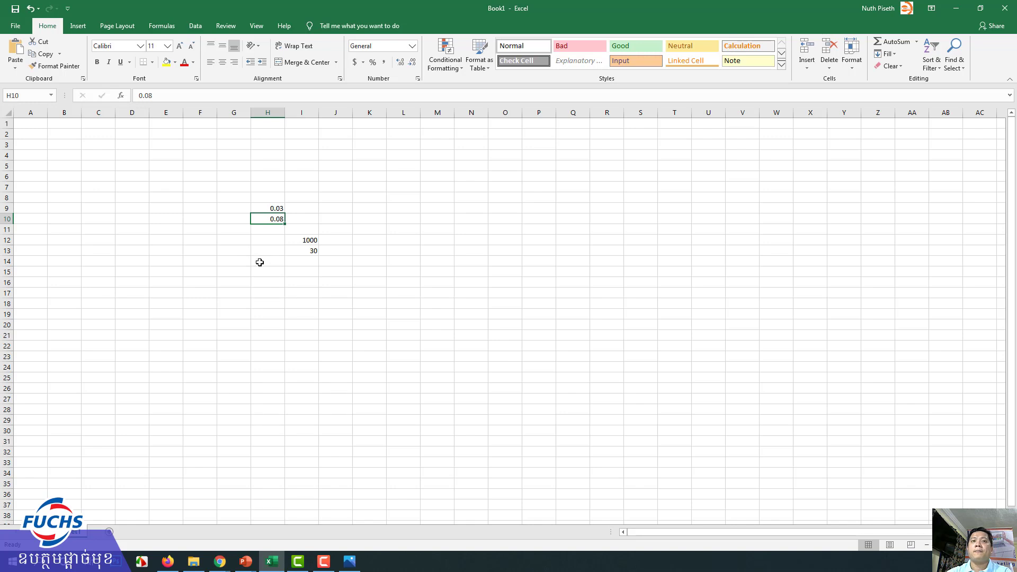
{"action": "left_click", "coordinate": [284, 265]}
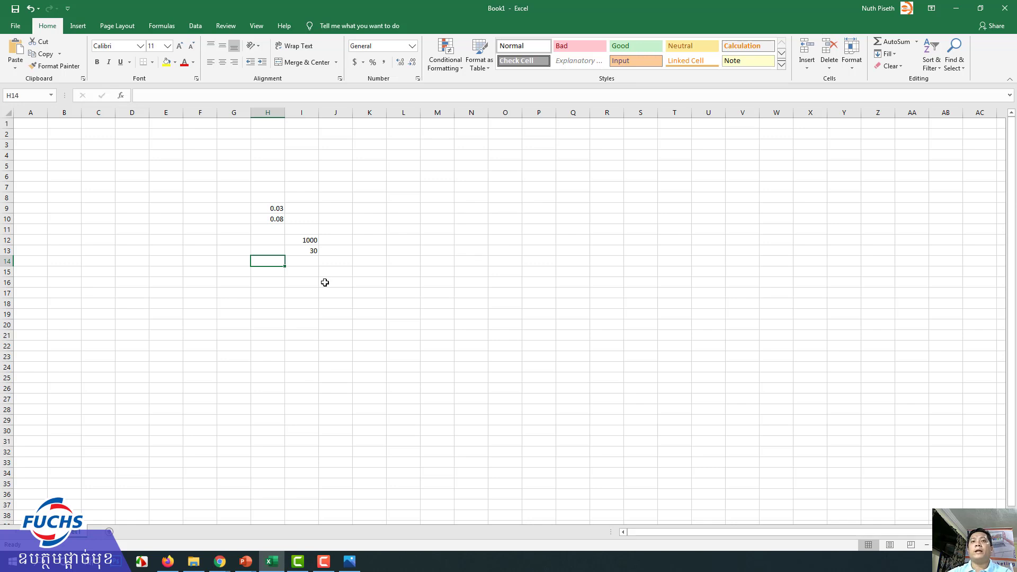
Enter 20 in I10 beside the 0.08 rate, then restore down the Excel window
{"action": "left_click", "coordinate": [288, 227]}
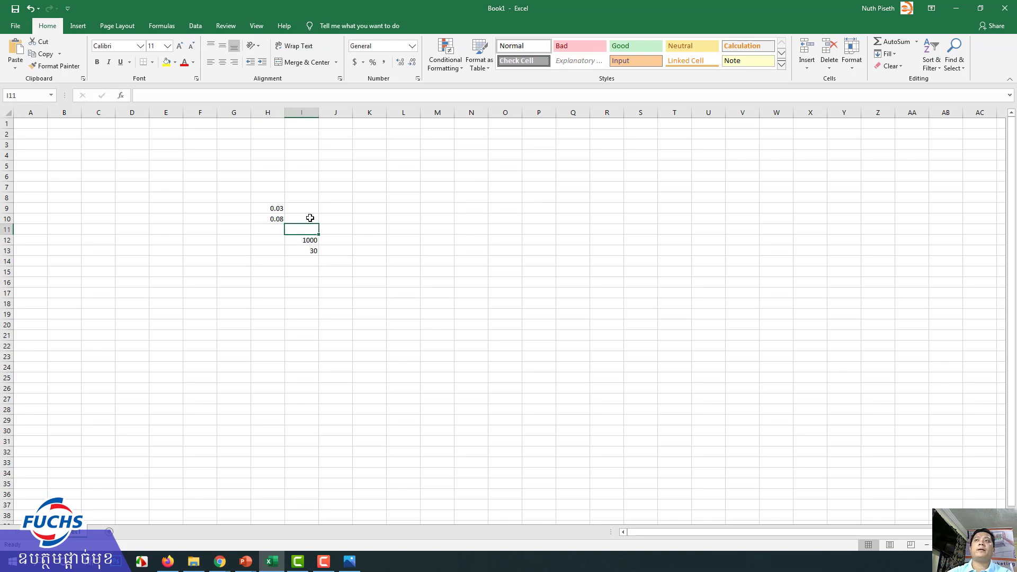
{"action": "left_click", "coordinate": [310, 218]}
{"action": "type", "text": "20"}
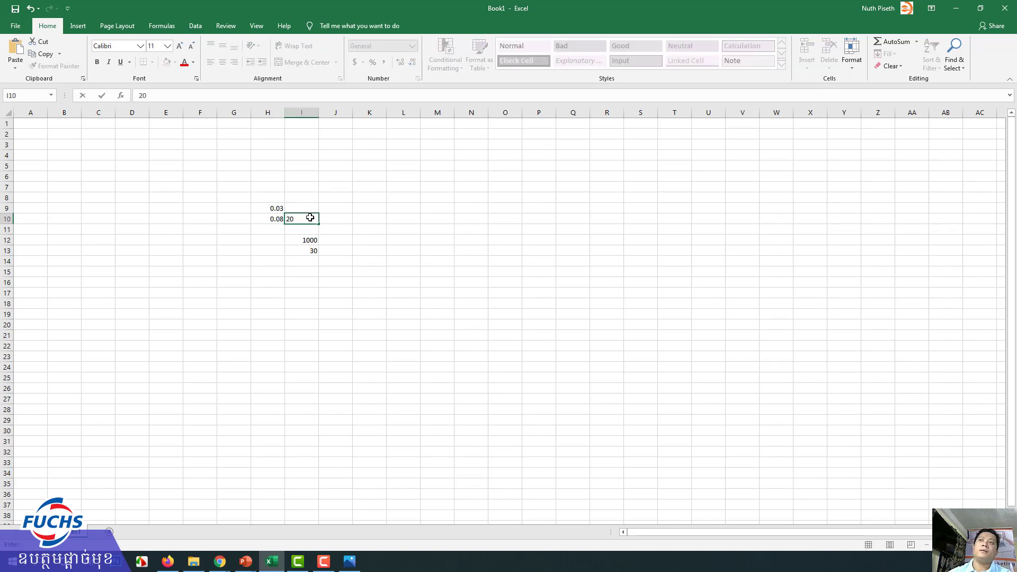
{"action": "key", "text": "Return"}
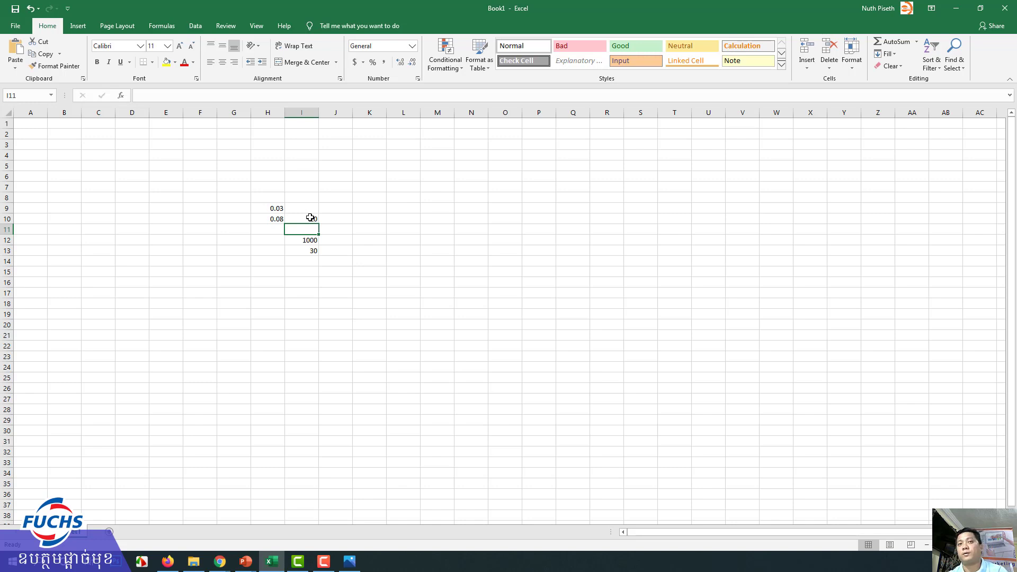
{"action": "left_click", "coordinate": [306, 219]}
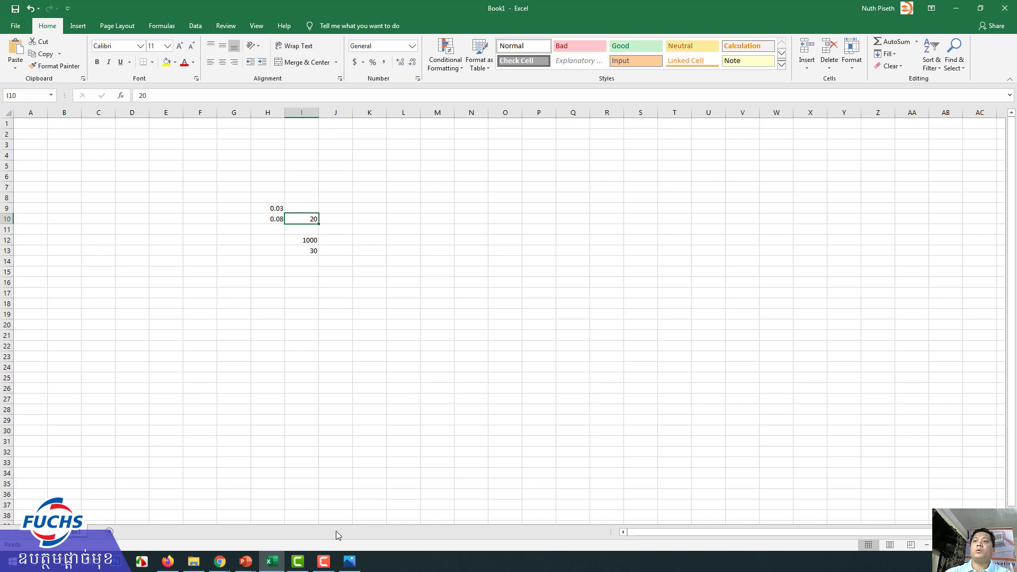
{"action": "left_click", "coordinate": [980, 8]}
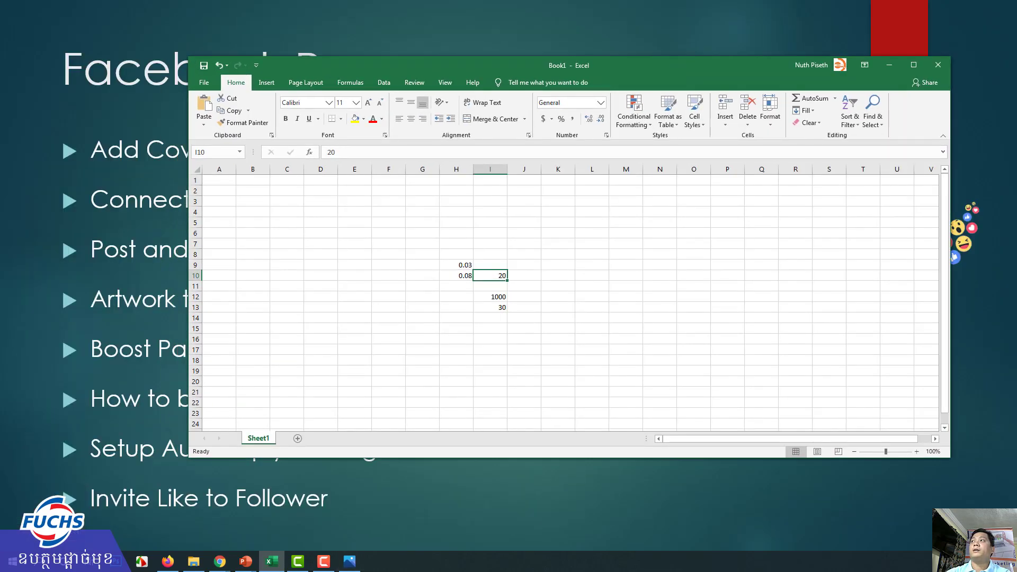
Hide Excel to display the Facebook Page agenda slide, briefly switching windows and back
{"action": "left_click", "coordinate": [889, 64]}
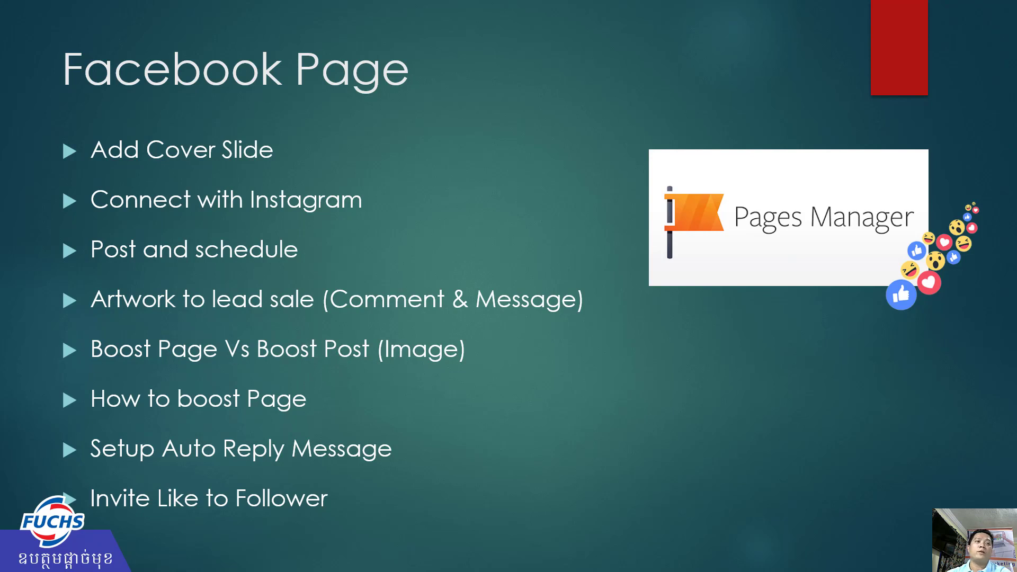
{"action": "key", "text": "alt+Tab"}
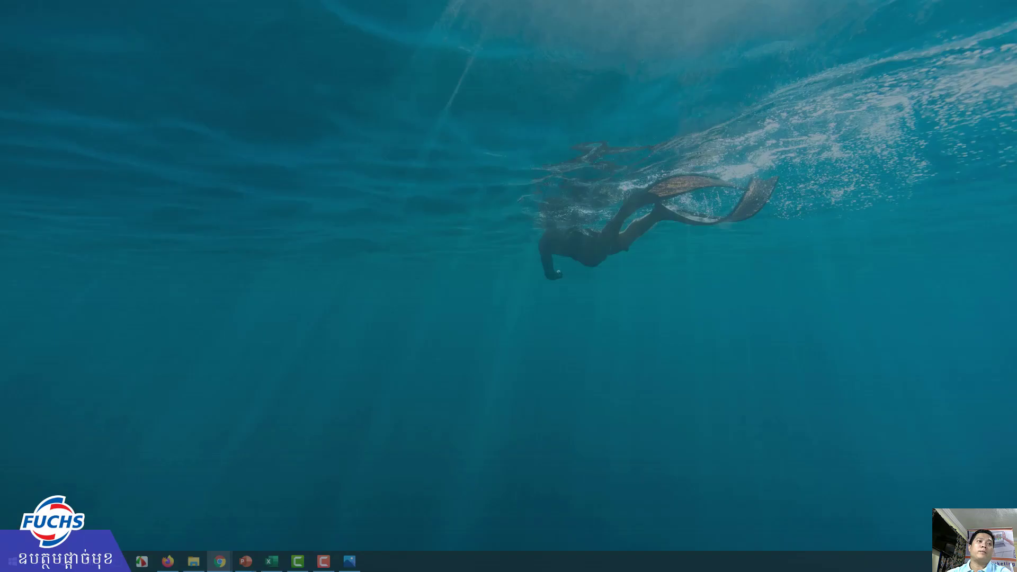
{"action": "key", "text": "alt+Tab"}
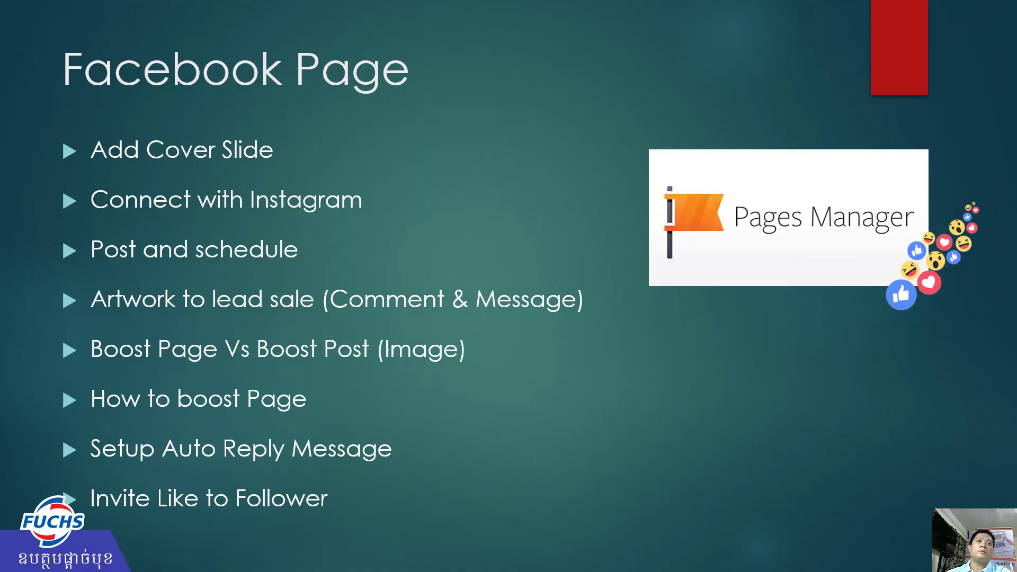
Bring the browser forward and open The Fuchs Lubricants-Cambodia Page from the News Feed, maximized
{"action": "key", "text": "alt+Tab"}
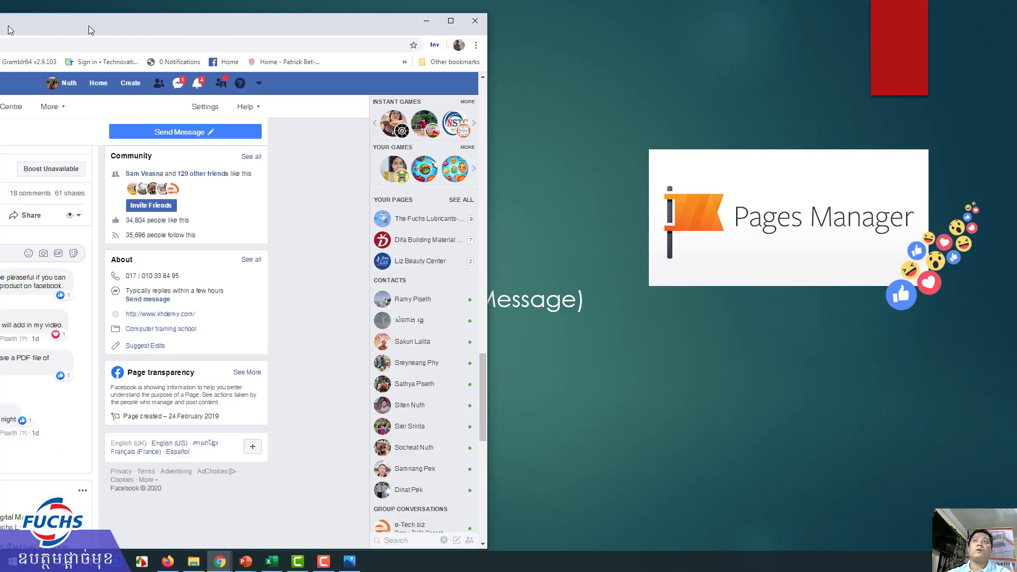
{"action": "left_click_drag", "start_coordinate": [88, 25], "coordinate": [429, 19]}
{"action": "scroll", "coordinate": [399, 272], "scroll_direction": "up", "scroll_amount": 3}
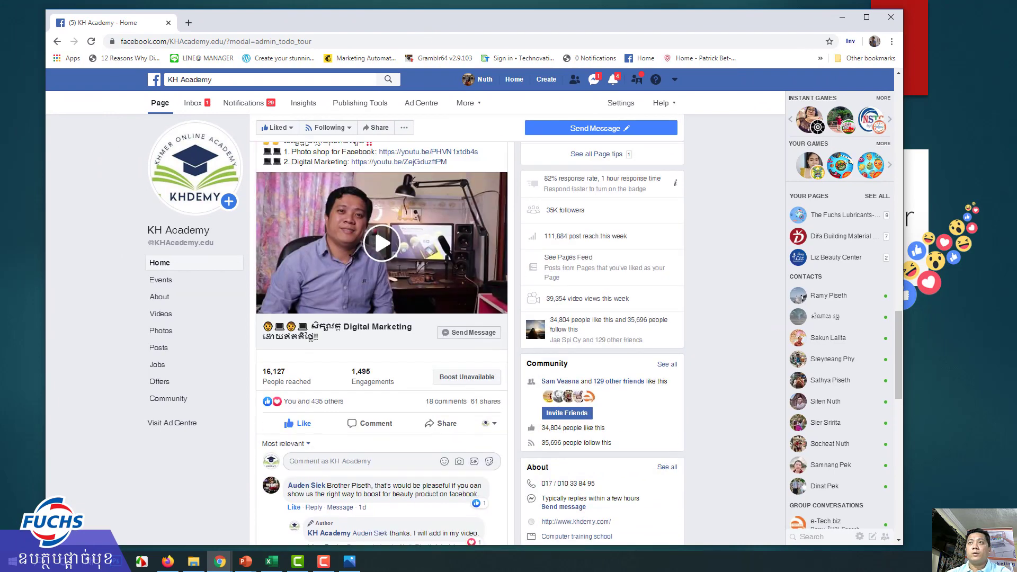
{"action": "scroll", "coordinate": [498, 171], "scroll_direction": "up", "scroll_amount": 5}
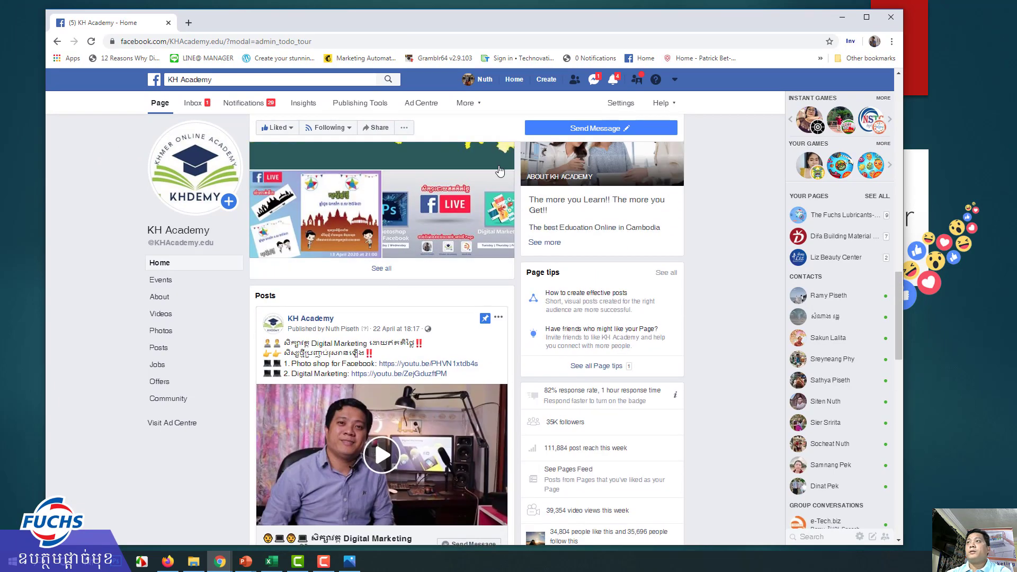
{"action": "left_click", "coordinate": [513, 79]}
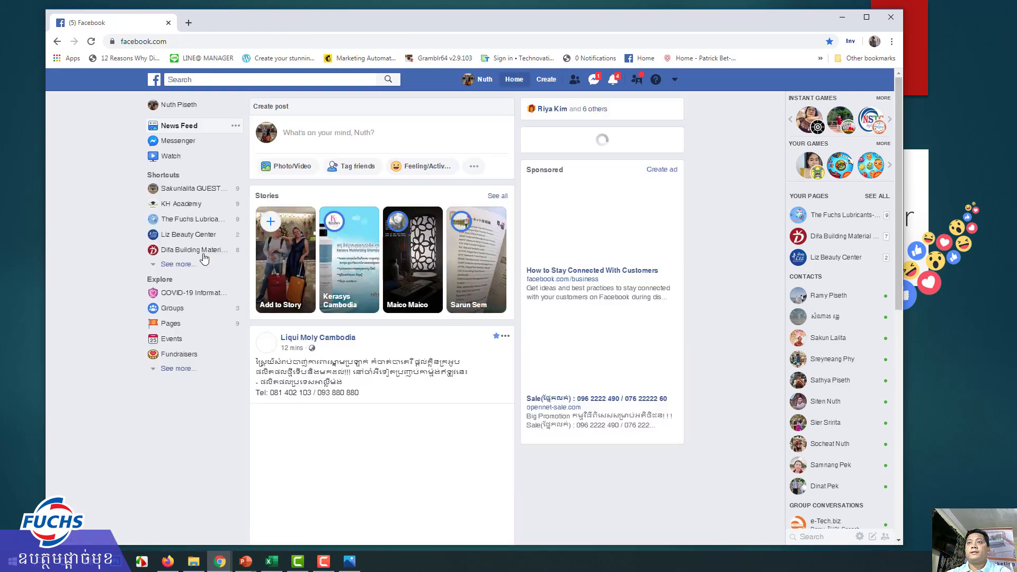
{"action": "left_click", "coordinate": [172, 220]}
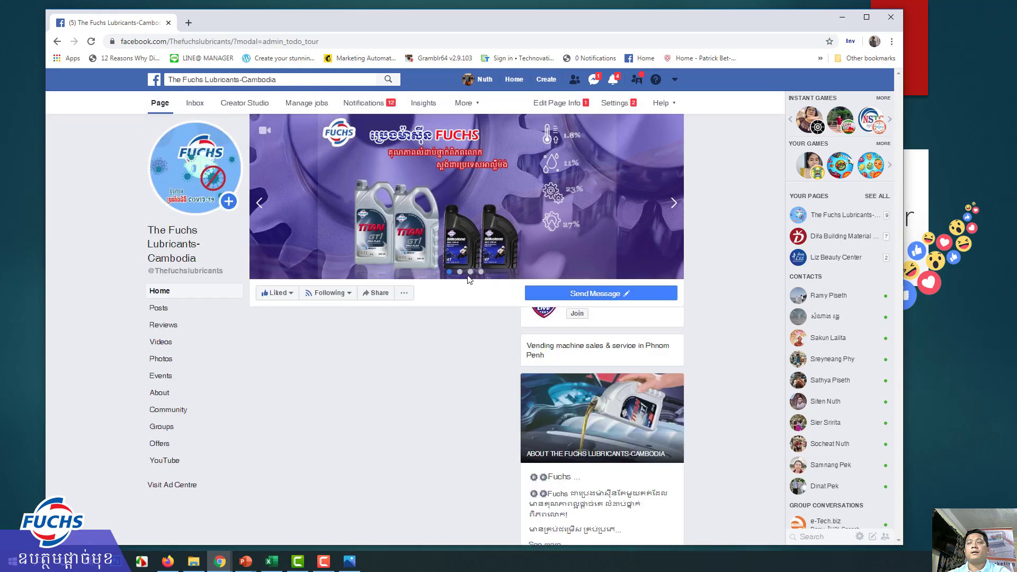
{"action": "left_click", "coordinate": [866, 17]}
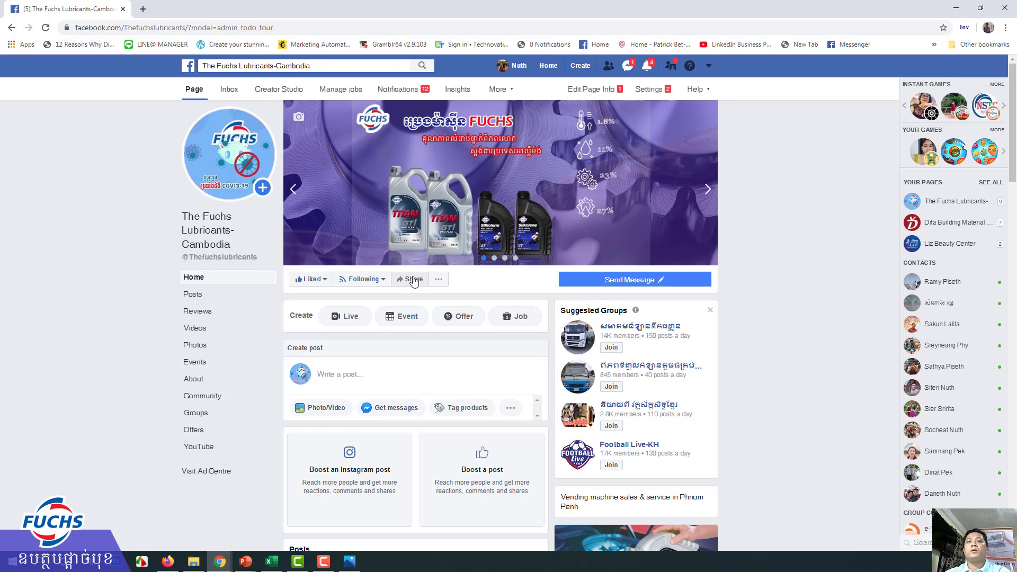
{"action": "scroll", "coordinate": [414, 280], "scroll_direction": "down", "scroll_amount": 10}
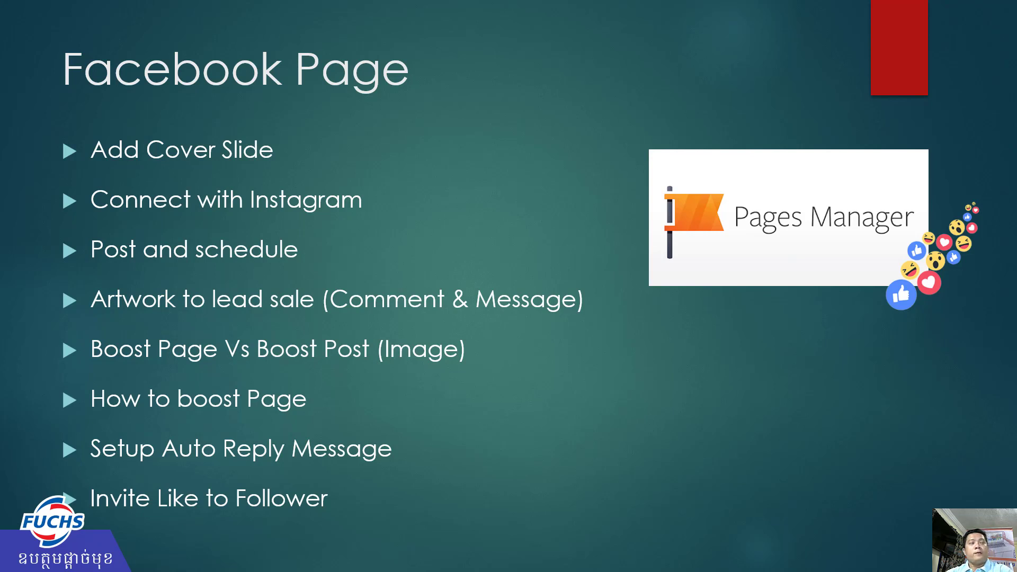
Maximize Firefox and list all Pages managed: S&S Store, SAKAGRO_Cambodia, KH Academy and GOX
{"action": "key", "text": "alt+Tab"}
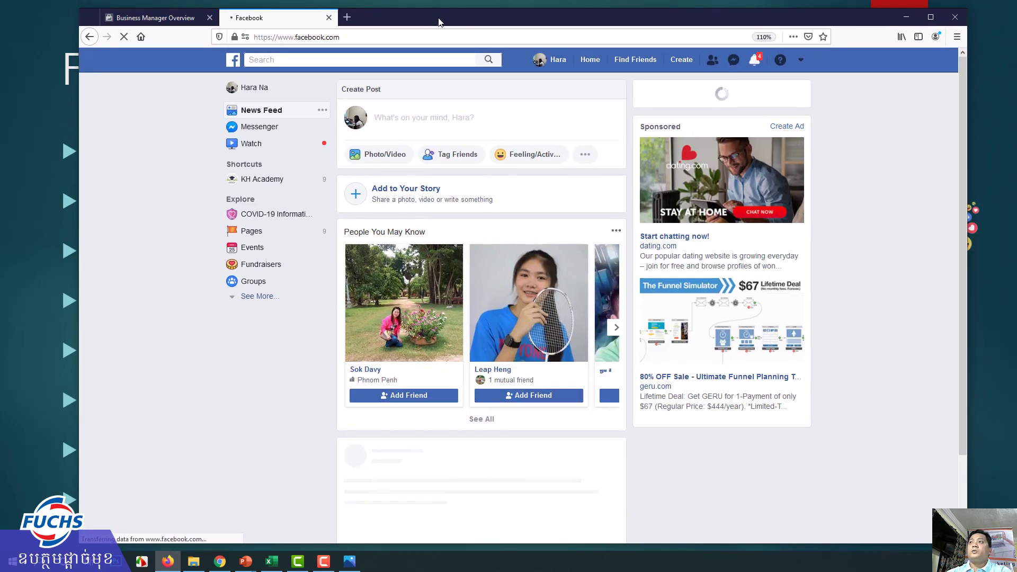
{"action": "double_click", "coordinate": [462, 8]}
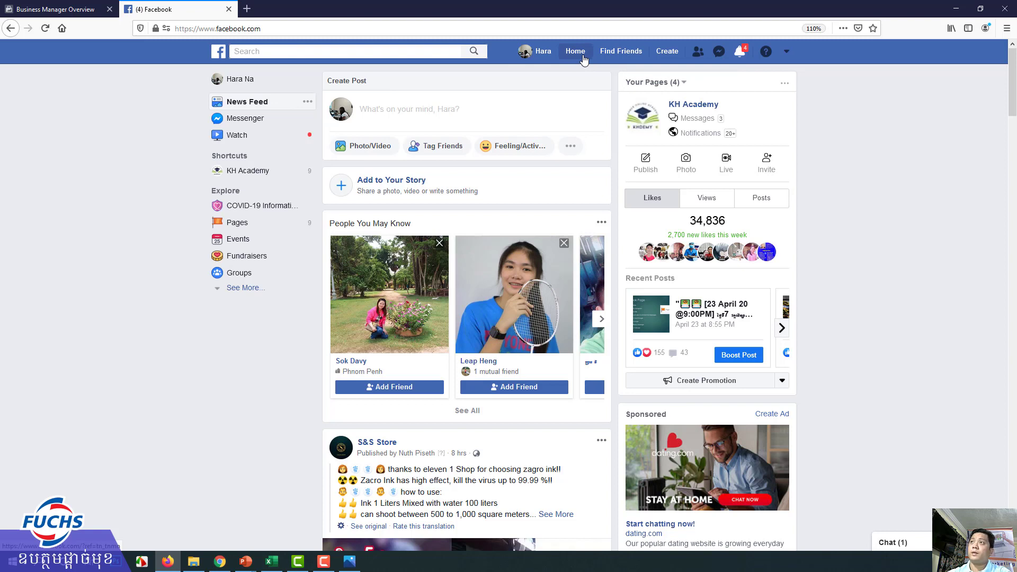
{"action": "left_click", "coordinate": [786, 53]}
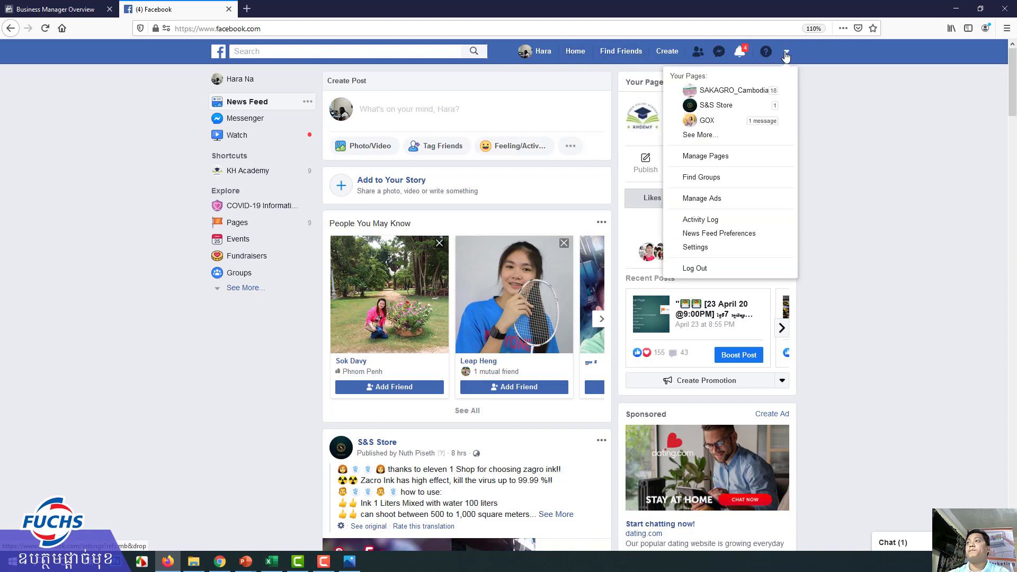
{"action": "left_click", "coordinate": [707, 137]}
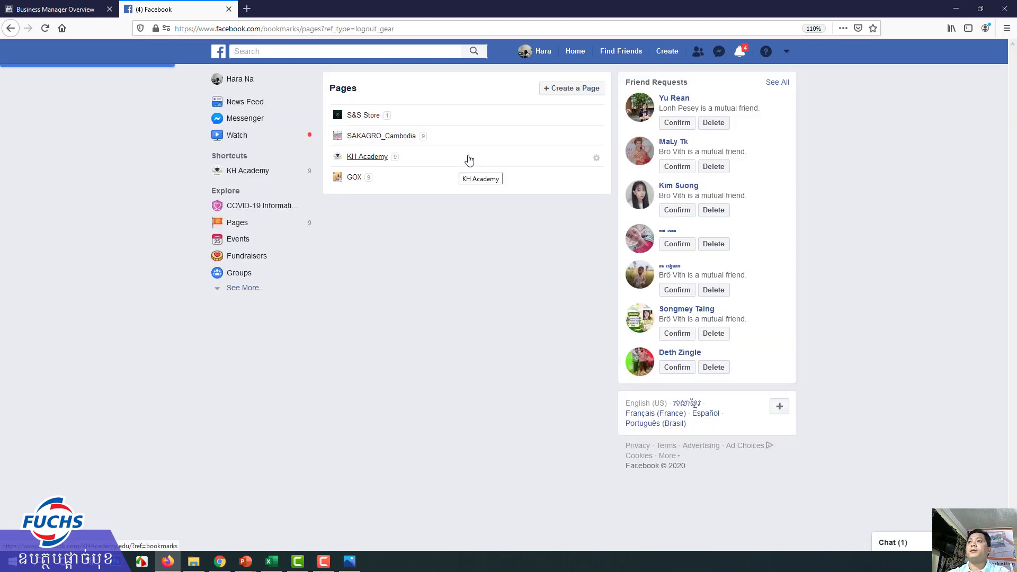
Return Firefox to the News Feed, go back to the slide show, then bring up Chrome's Pages list
{"action": "left_click", "coordinate": [575, 56]}
{"action": "left_click_drag", "start_coordinate": [588, 12], "coordinate": [16, 109]}
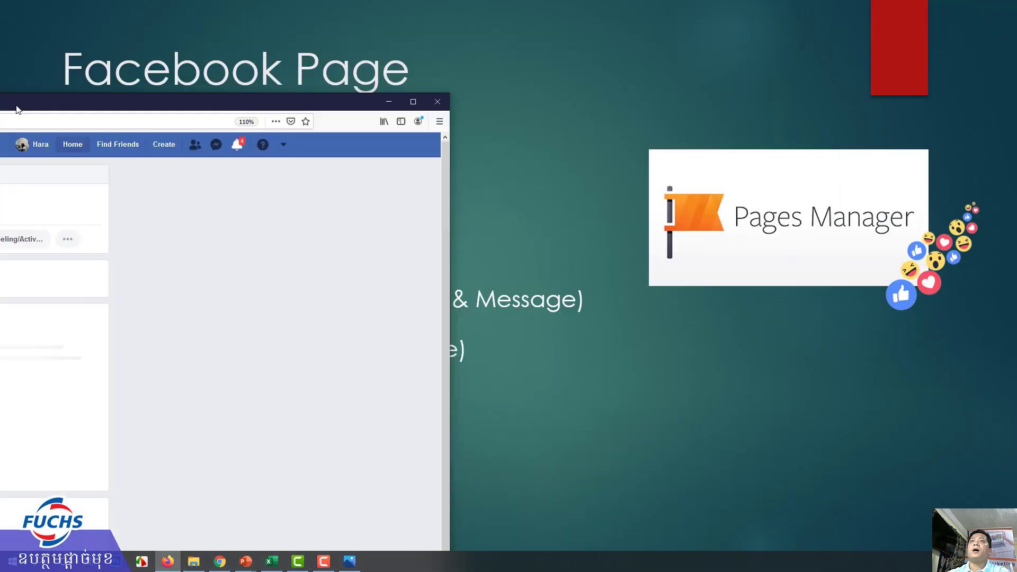
{"action": "key", "text": "alt+Tab"}
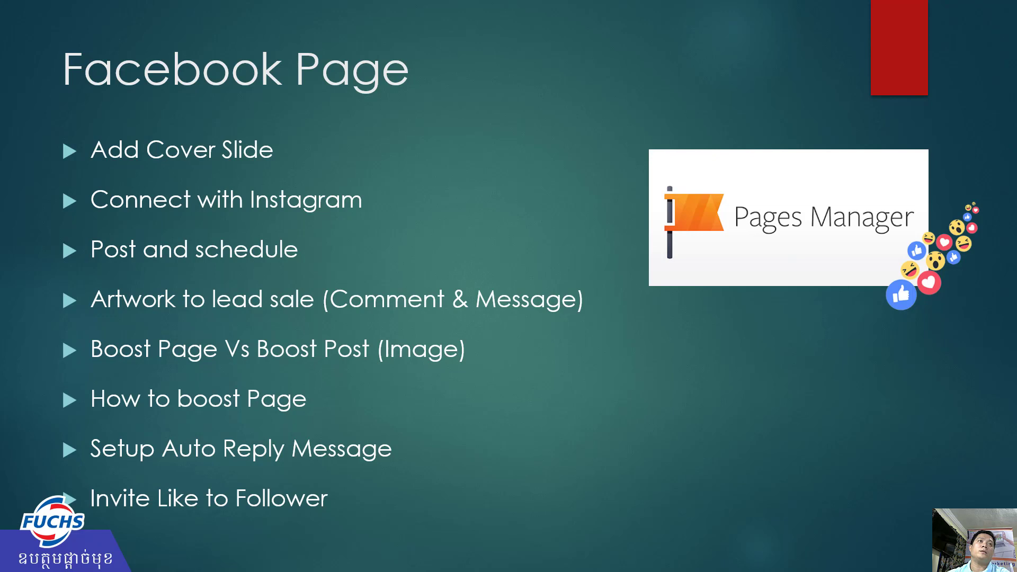
{"action": "key", "text": "alt+Tab"}
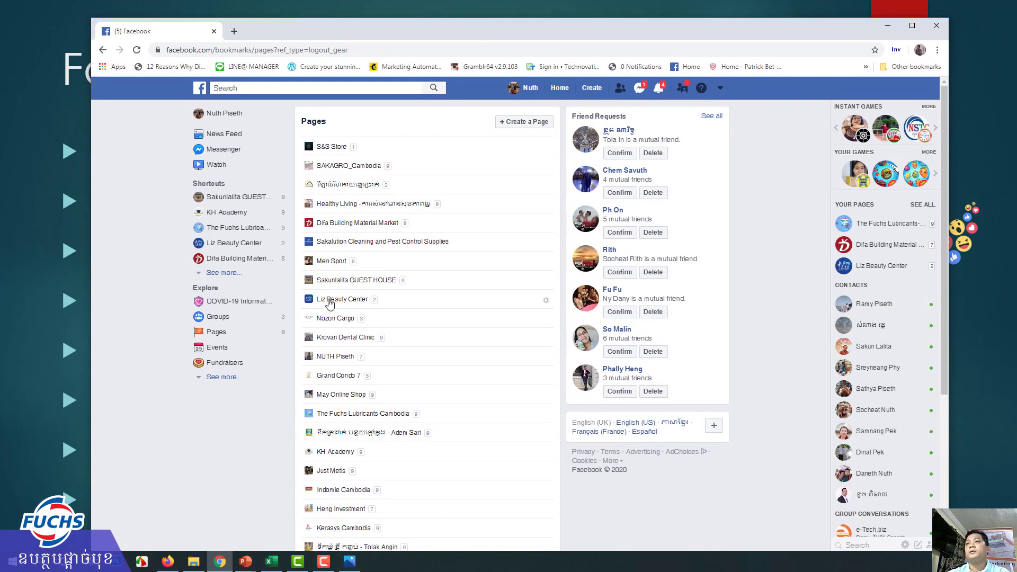
Open the owner's Page in maximized Chrome, view the second account's profile, then open Page settings
{"action": "left_click", "coordinate": [331, 356]}
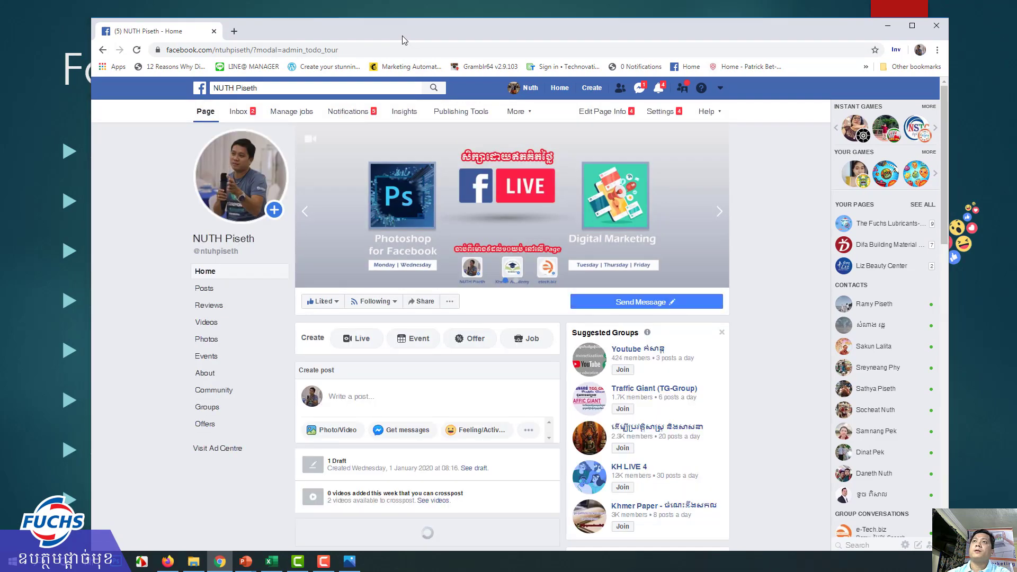
{"action": "double_click", "coordinate": [402, 36]}
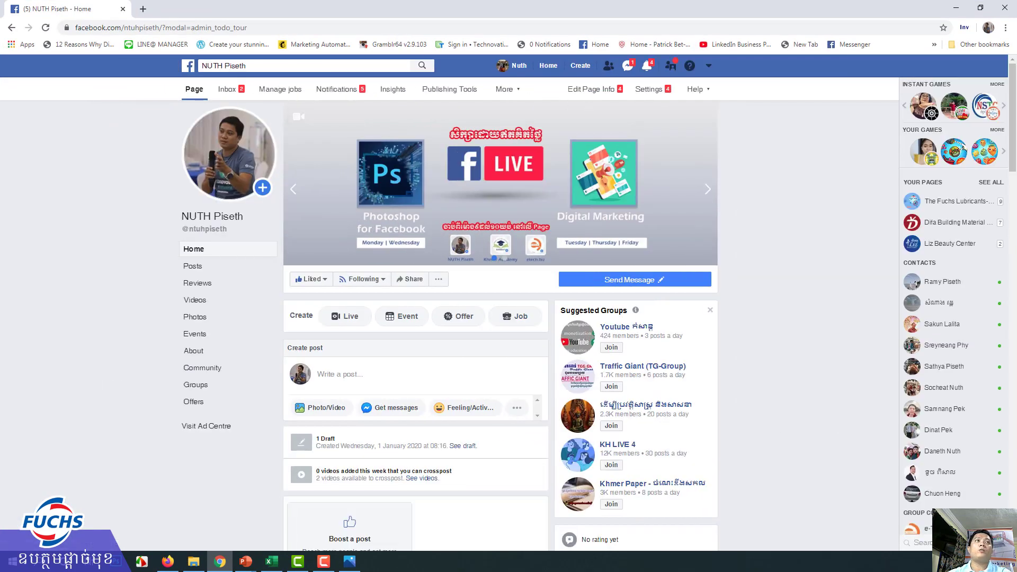
{"action": "left_click", "coordinate": [168, 562]}
{"action": "left_click_drag", "start_coordinate": [559, 66], "coordinate": [456, 128]}
{"action": "left_click", "coordinate": [304, 128]}
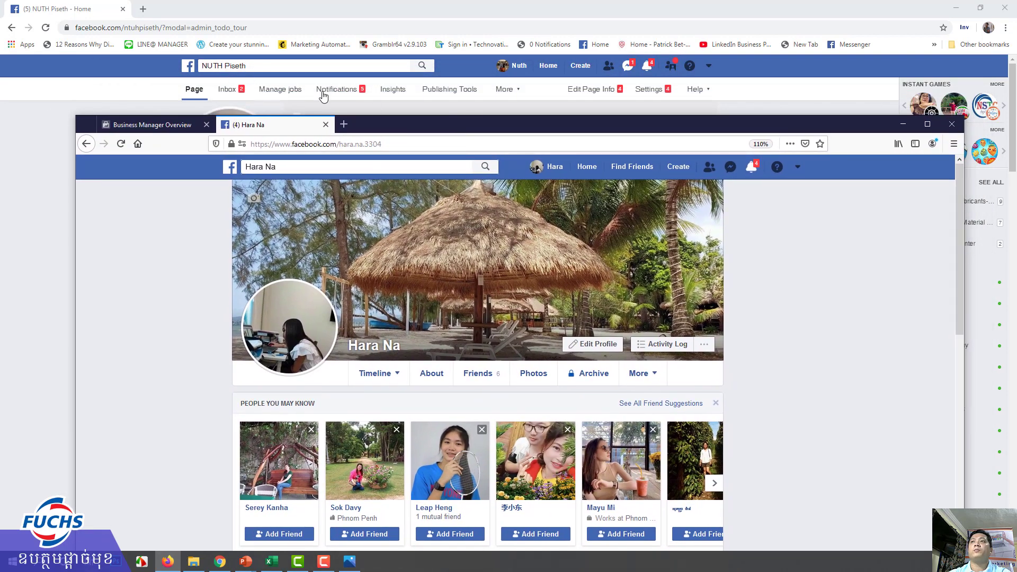
{"action": "key", "text": "super+Down"}
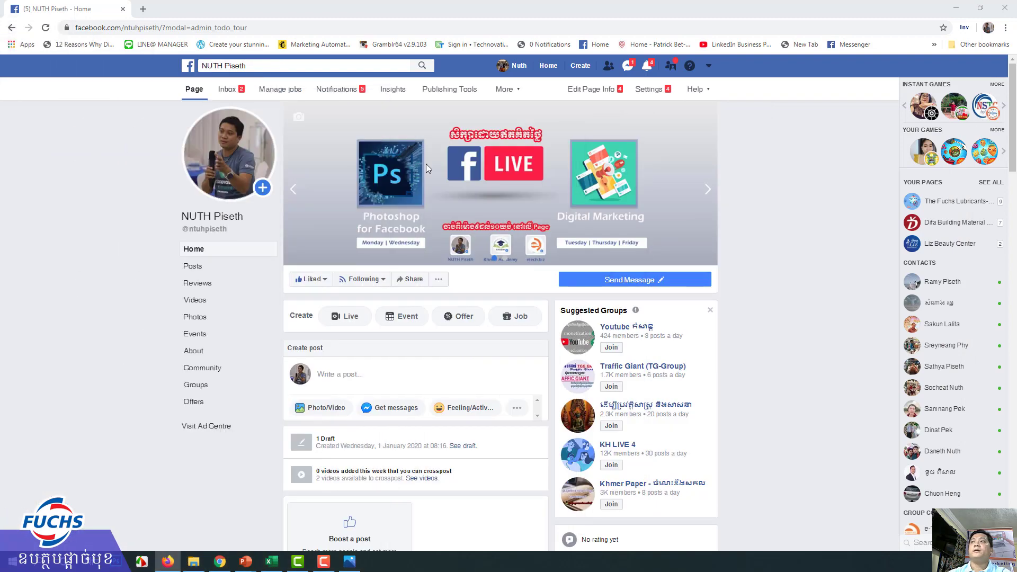
{"action": "left_click", "coordinate": [653, 93]}
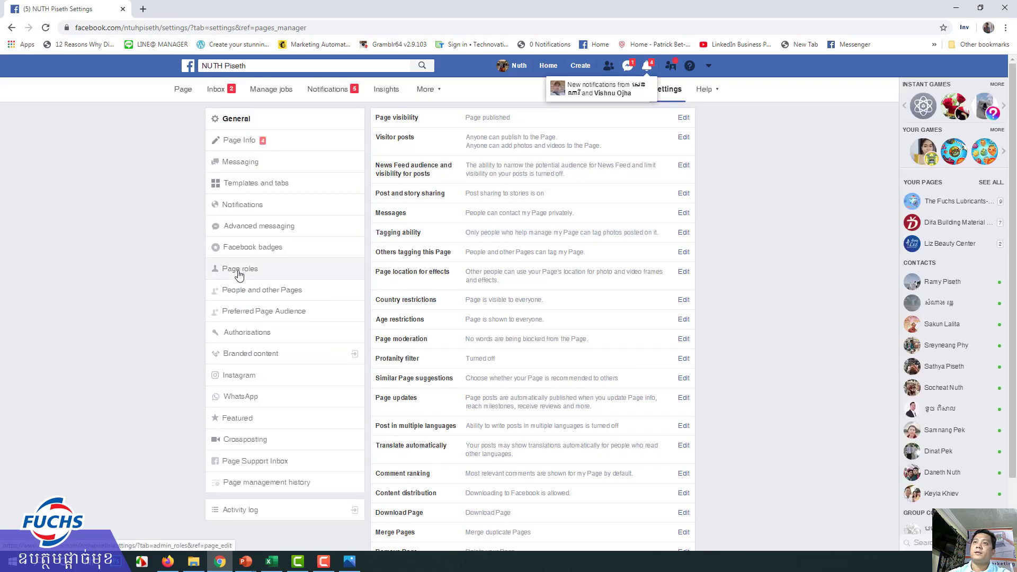
Open Page roles settings after grabbing the second account's username from its profile address
{"action": "left_click", "coordinate": [239, 270]}
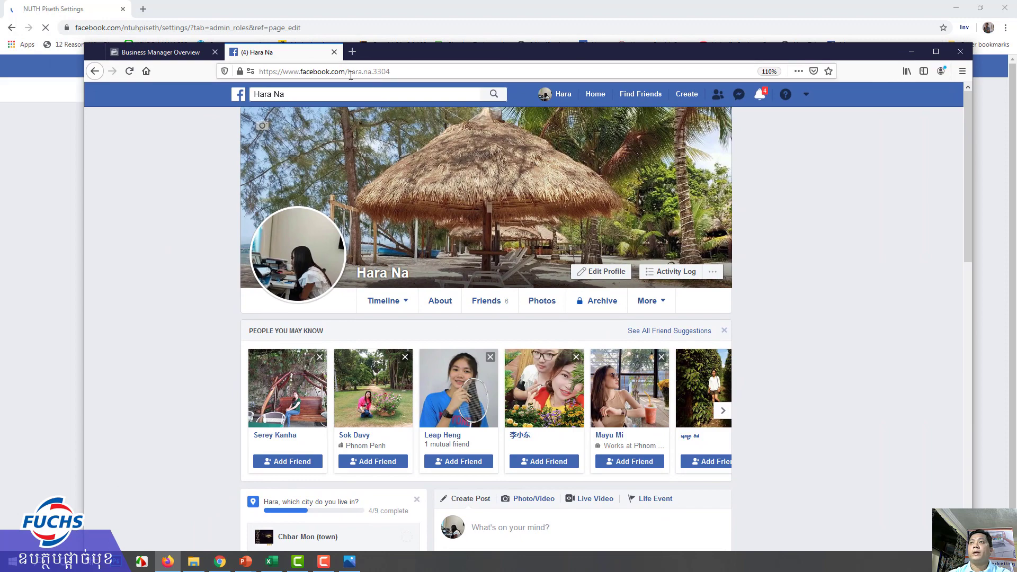
{"action": "left_click_drag", "start_coordinate": [353, 73], "coordinate": [410, 73]}
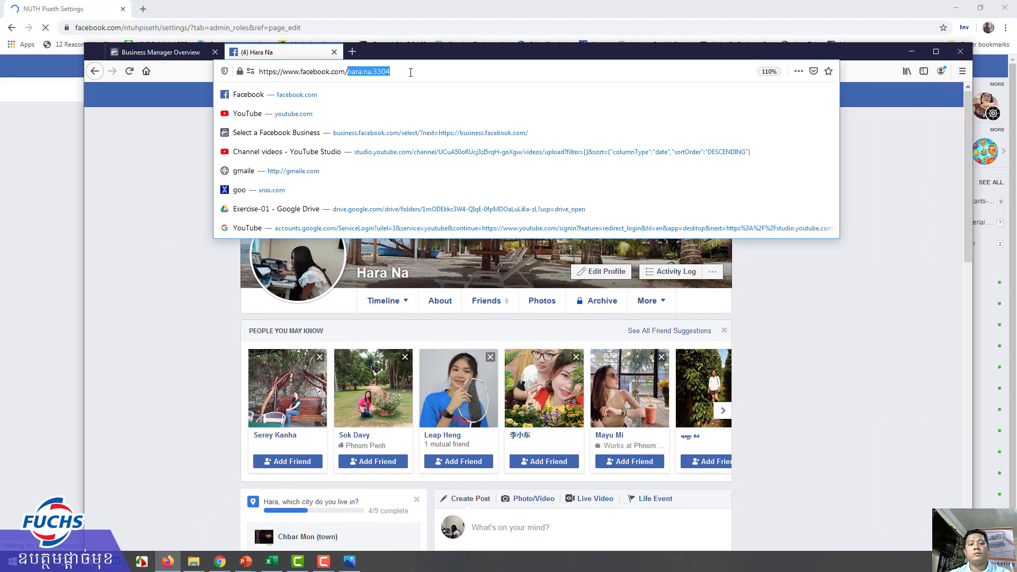
{"action": "left_click", "coordinate": [381, 139]}
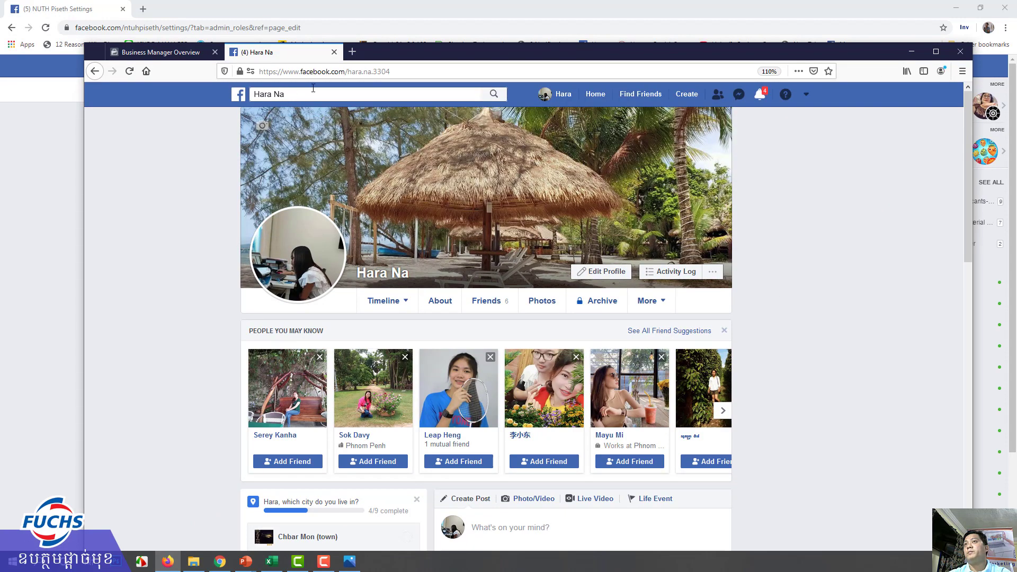
{"action": "key", "text": "alt+Tab"}
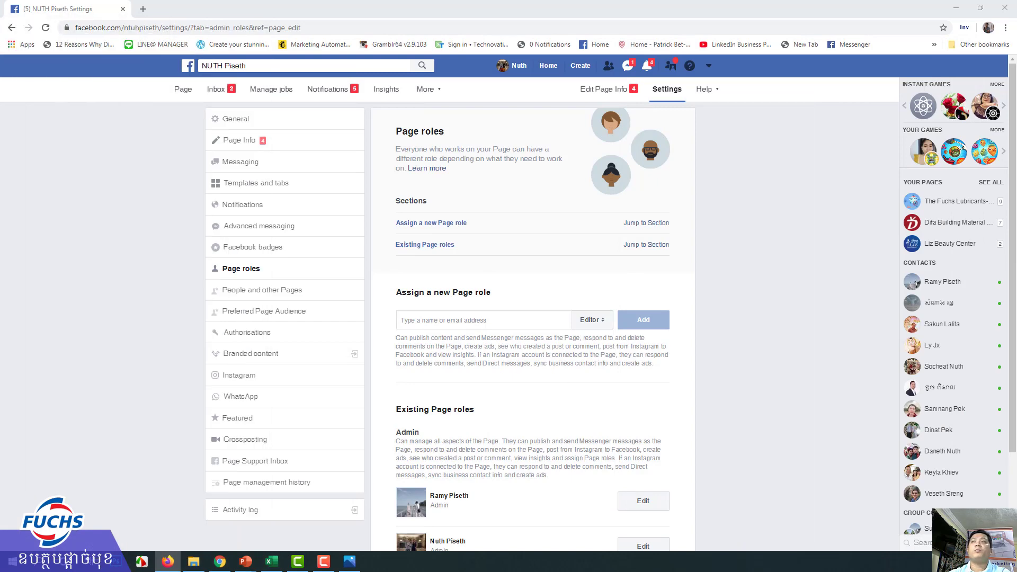
{"action": "scroll", "coordinate": [508, 427], "scroll_direction": "down", "scroll_amount": 3}
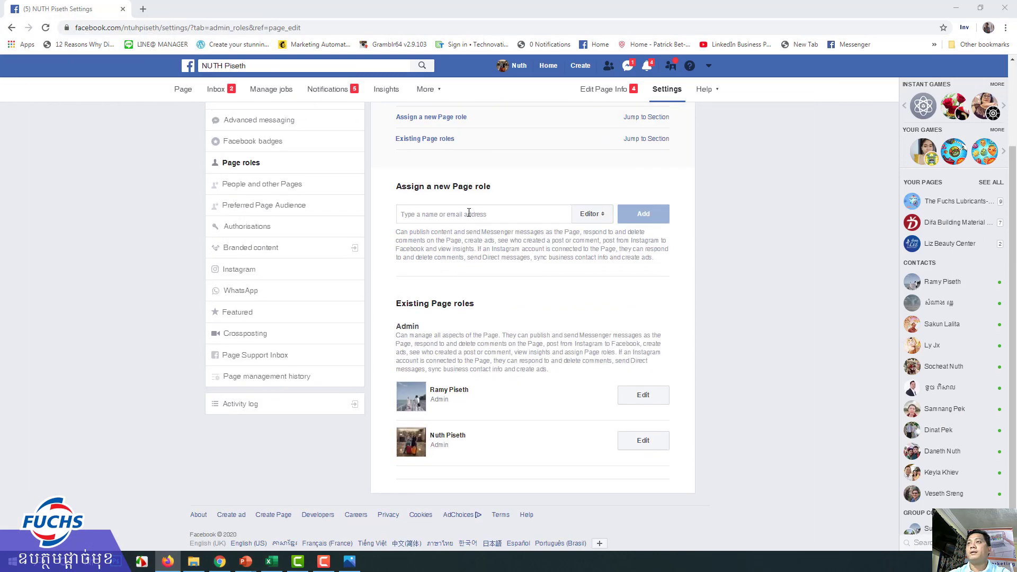
Assign the second account the Editor role, confirming with the account password
{"action": "left_click", "coordinate": [468, 214]}
{"action": "type", "text": "Hara Na"}
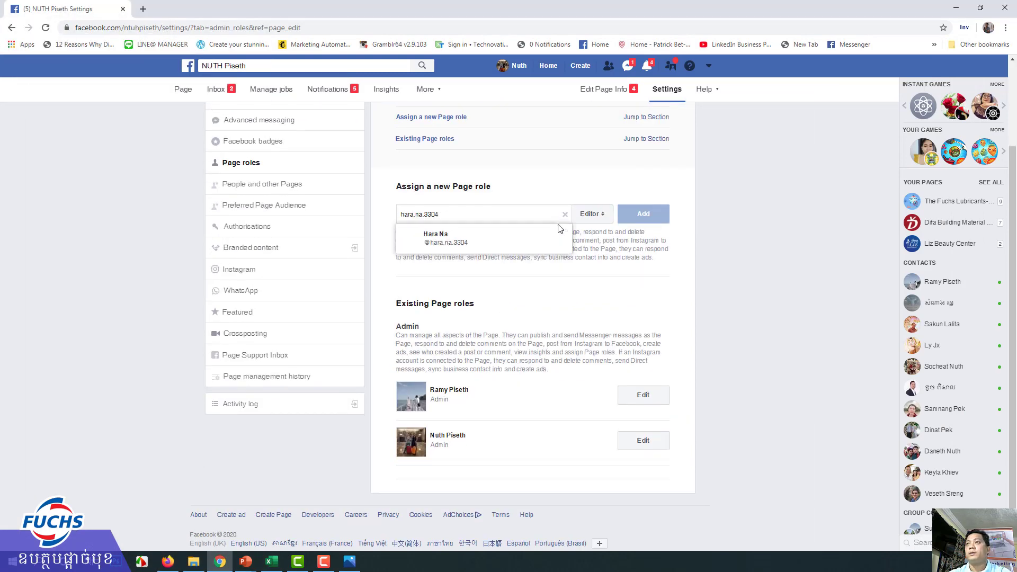
{"action": "left_click", "coordinate": [454, 243]}
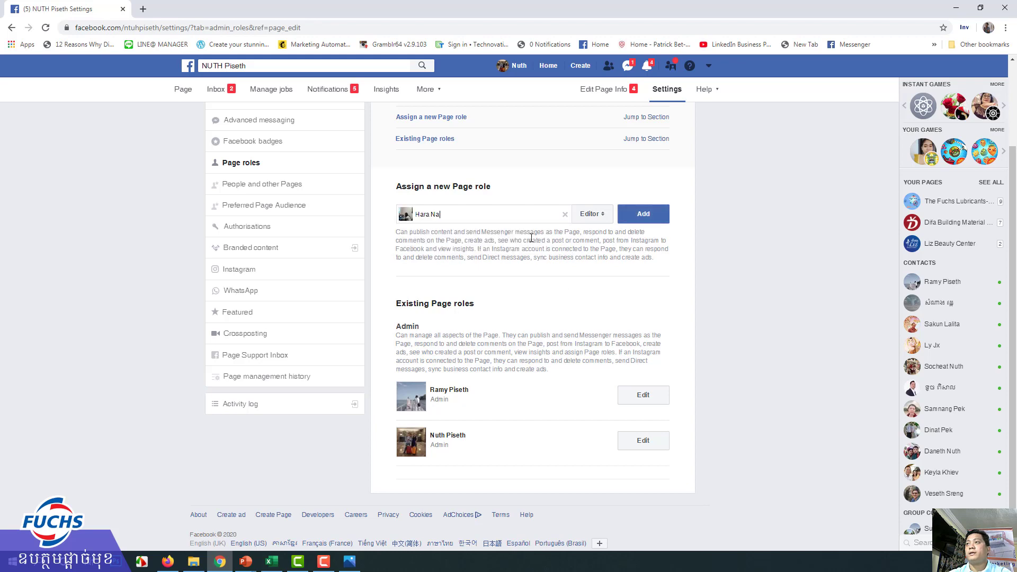
{"action": "left_click", "coordinate": [636, 223]}
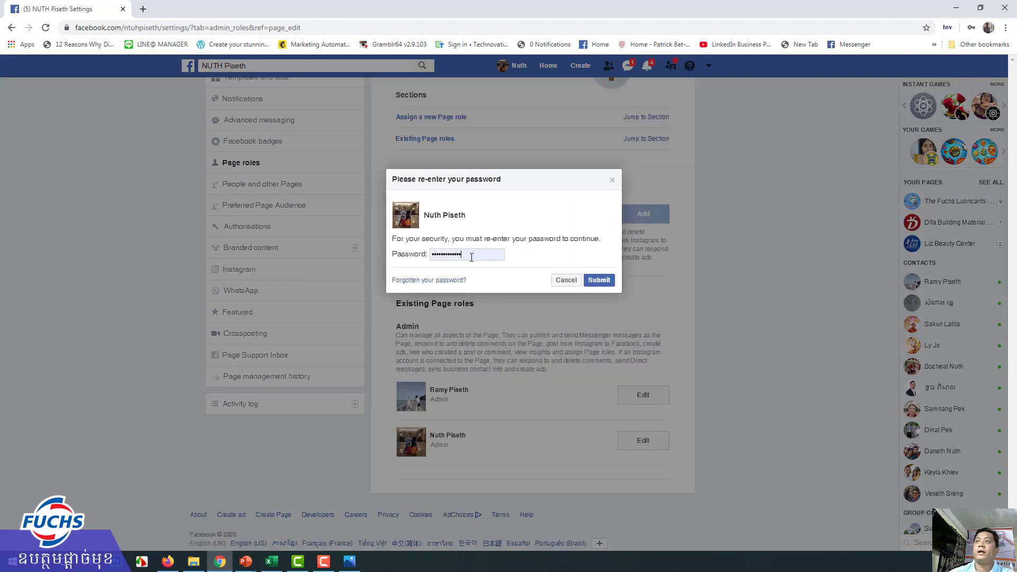
{"action": "left_click", "coordinate": [471, 258]}
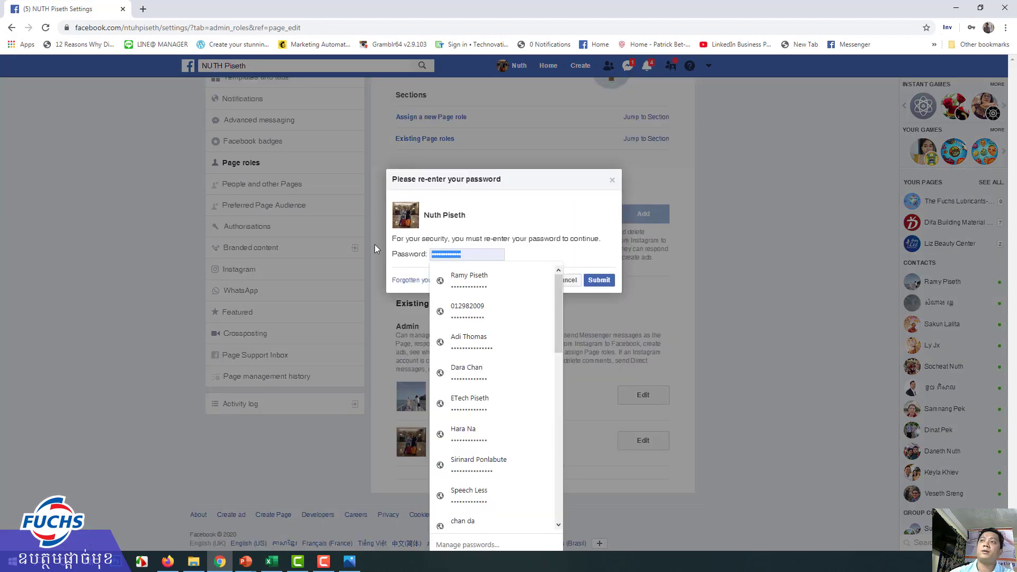
{"action": "key", "text": "ctrl+a"}
{"action": "type", "text": "n••••••"}
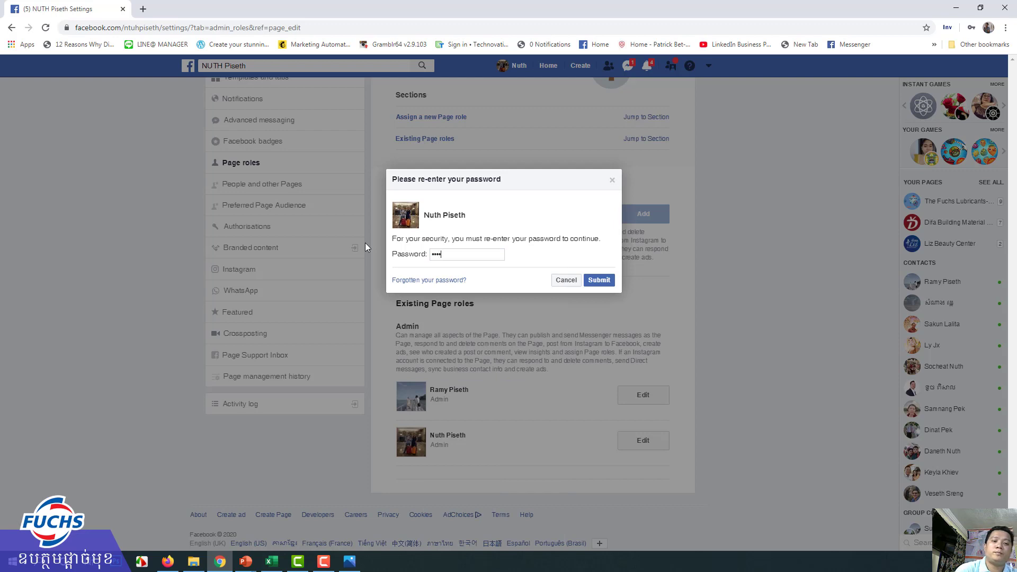
{"action": "type", "text": "•••••"}
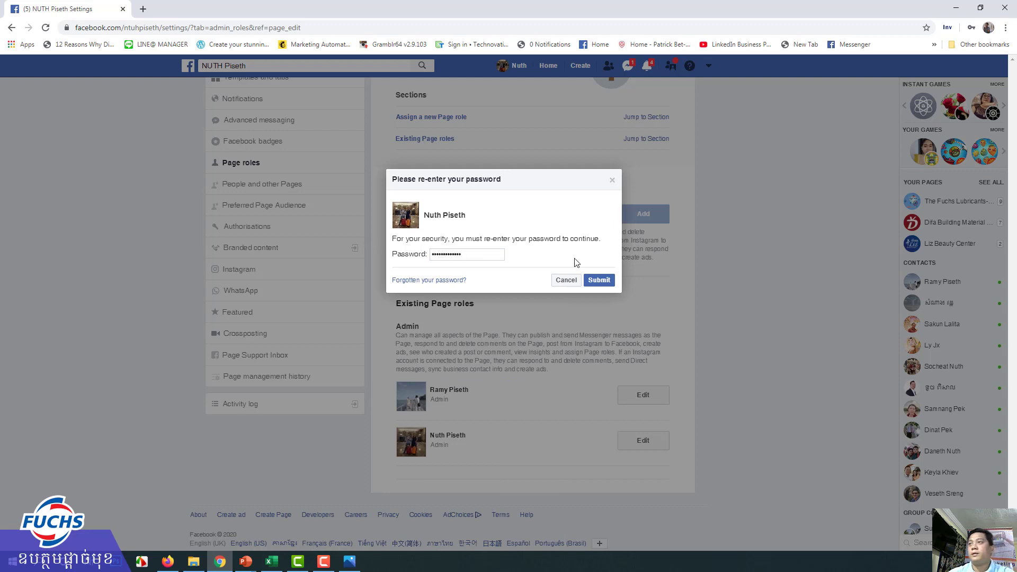
{"action": "left_click", "coordinate": [595, 279]}
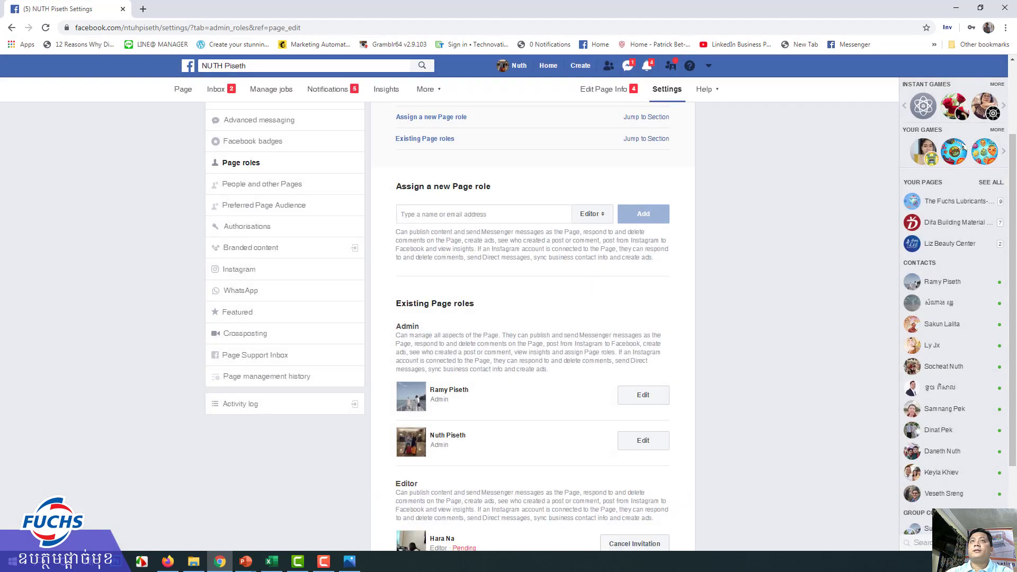
{"action": "key", "text": "alt+Tab"}
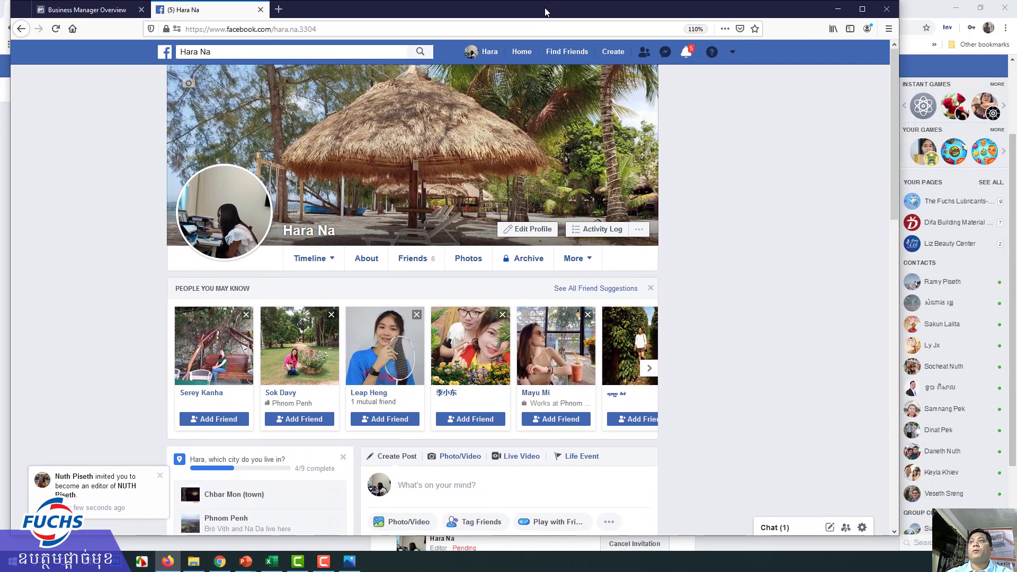
Accept the Page editor invitation from the notifications
{"action": "left_click", "coordinate": [686, 51]}
{"action": "left_click", "coordinate": [581, 114]}
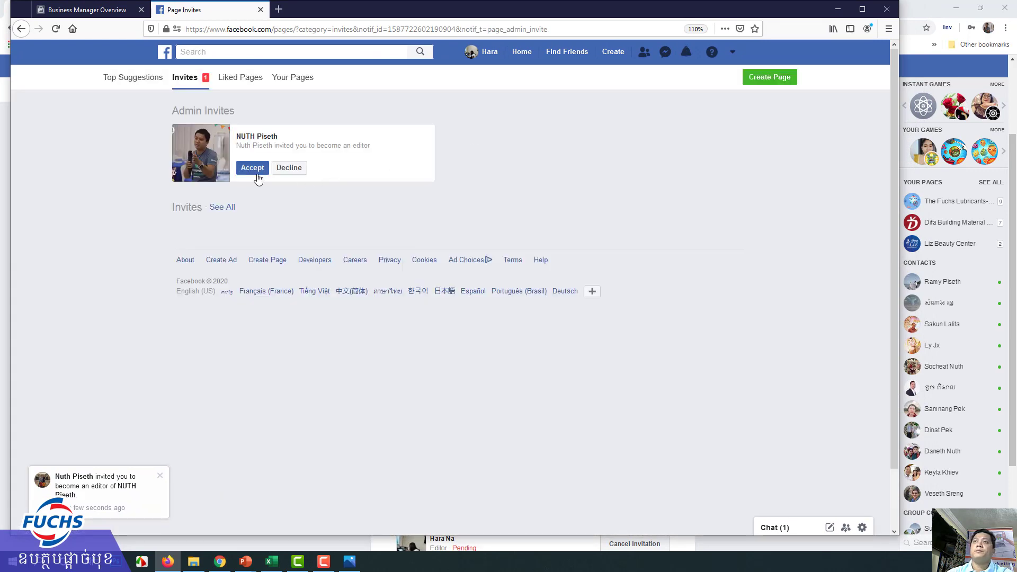
{"action": "left_click", "coordinate": [255, 167]}
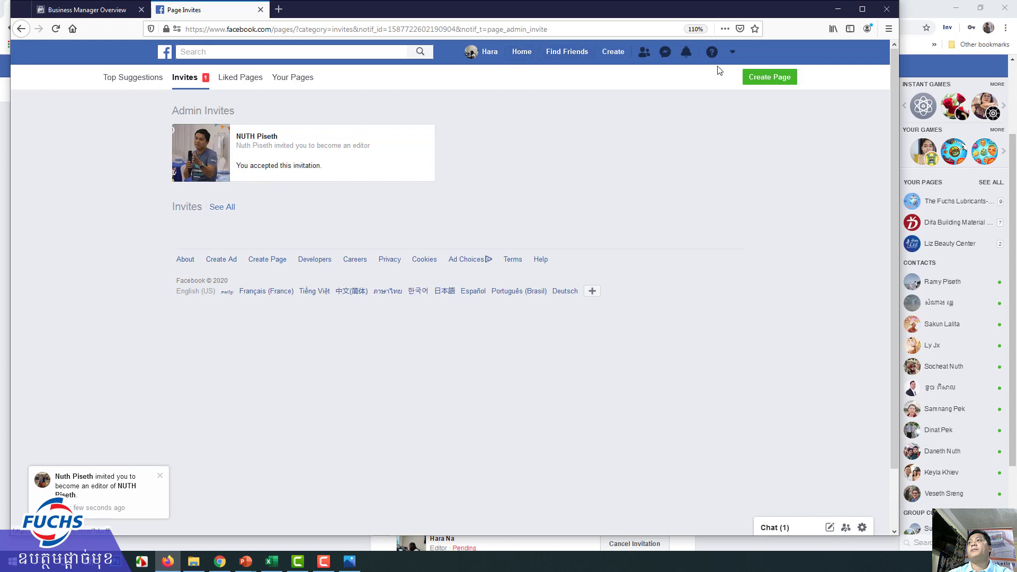
Open the newly joined Page from the account's Pages list and reopen the account menu
{"action": "left_click", "coordinate": [732, 52]}
{"action": "left_click", "coordinate": [662, 136]}
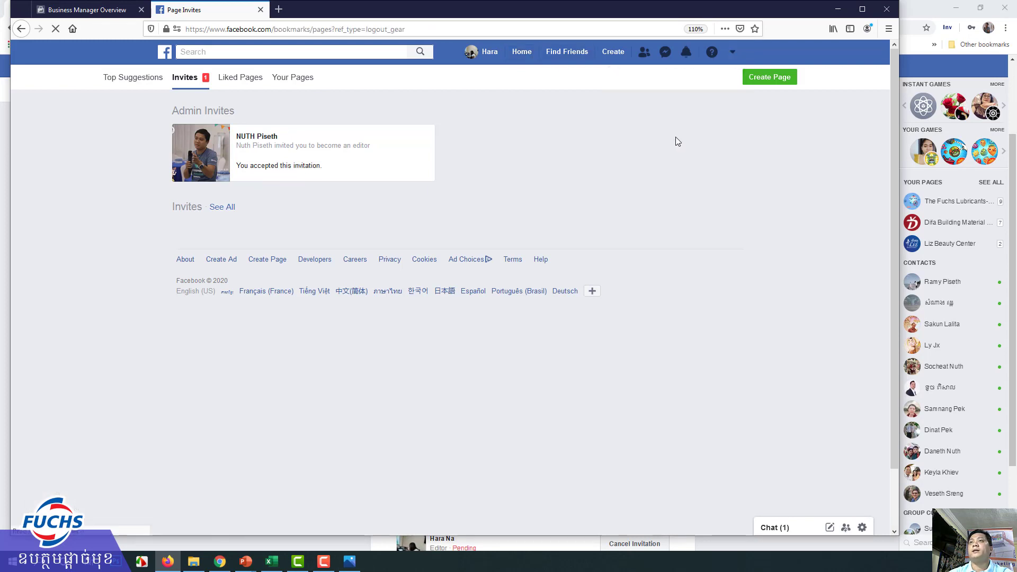
{"action": "left_click", "coordinate": [314, 119]}
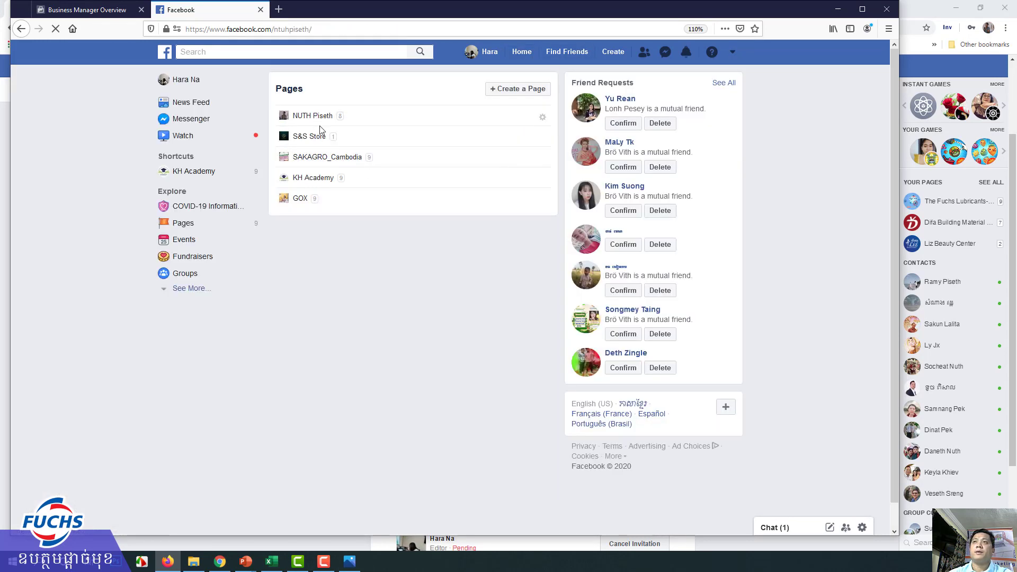
{"action": "left_click_drag", "start_coordinate": [369, 17], "coordinate": [360, 18]}
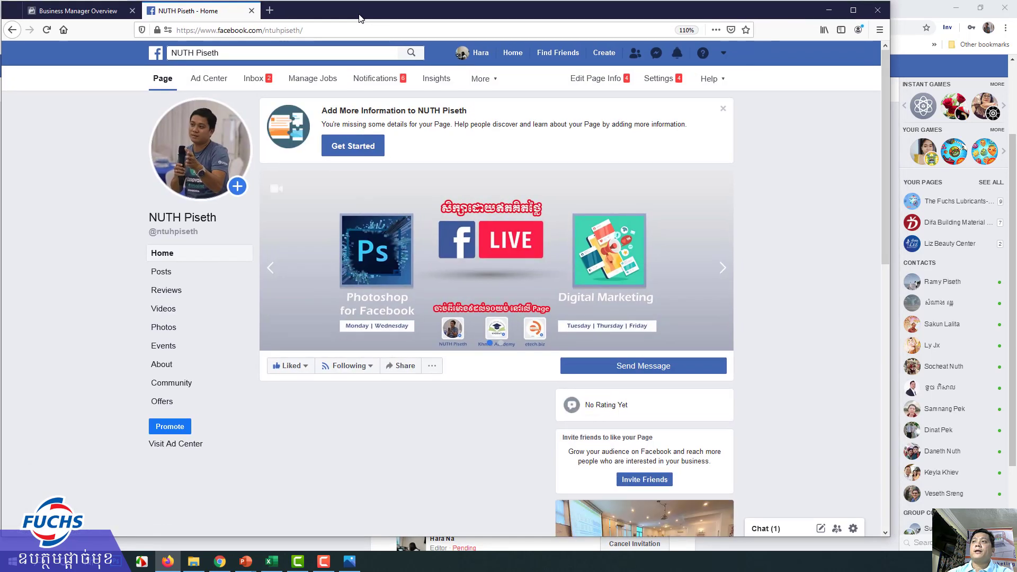
{"action": "left_click", "coordinate": [723, 53]}
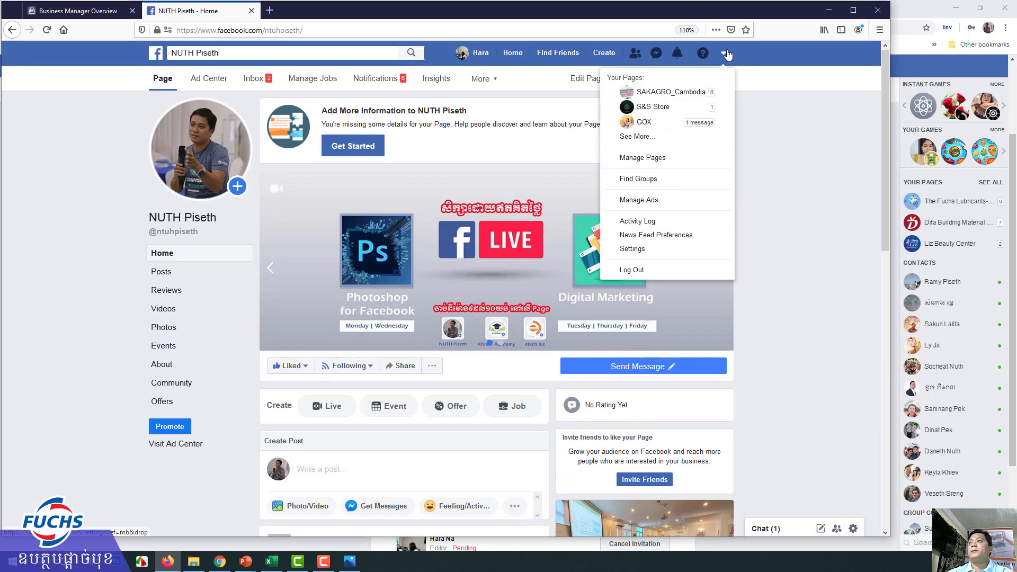
Load the ad account's list of 16 campaigns, then switch to the Business Manager overview tab
{"action": "left_click", "coordinate": [642, 201]}
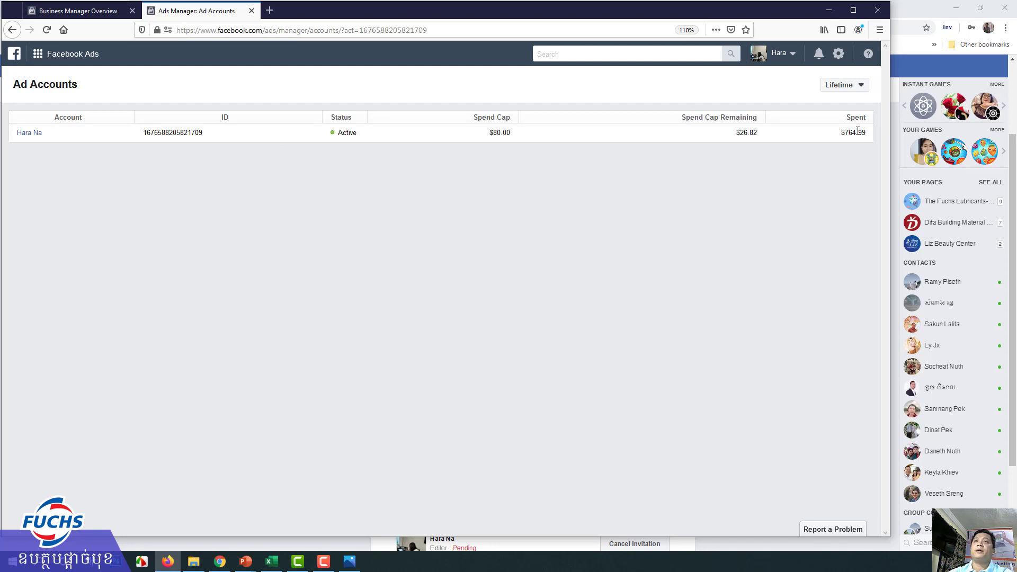
{"action": "left_click", "coordinate": [29, 133]}
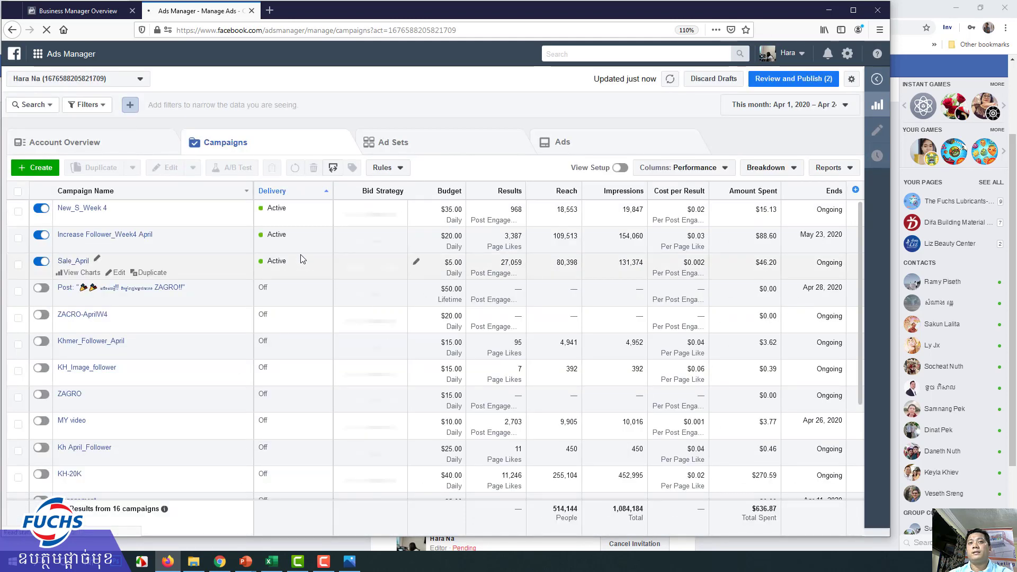
{"action": "left_click", "coordinate": [78, 12]}
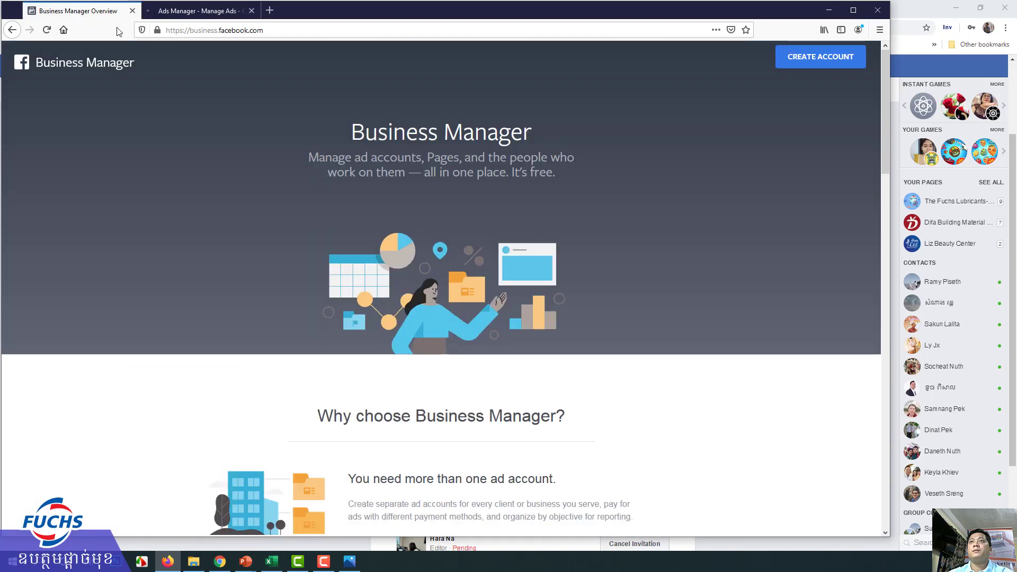
Reload business.facebook.com and return to the Ads Manager campaign list
{"action": "left_click", "coordinate": [192, 31]}
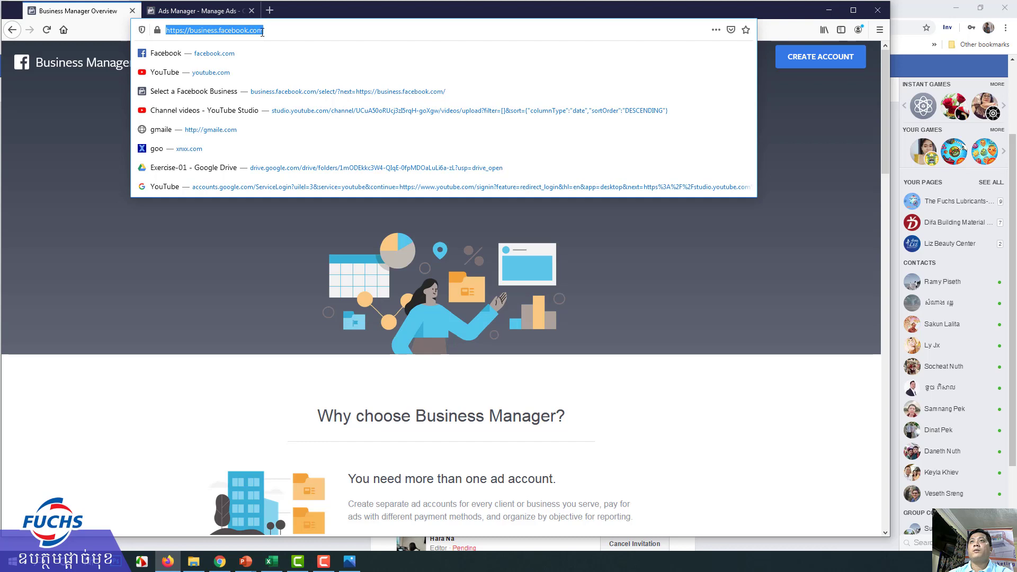
{"action": "key", "text": "Return"}
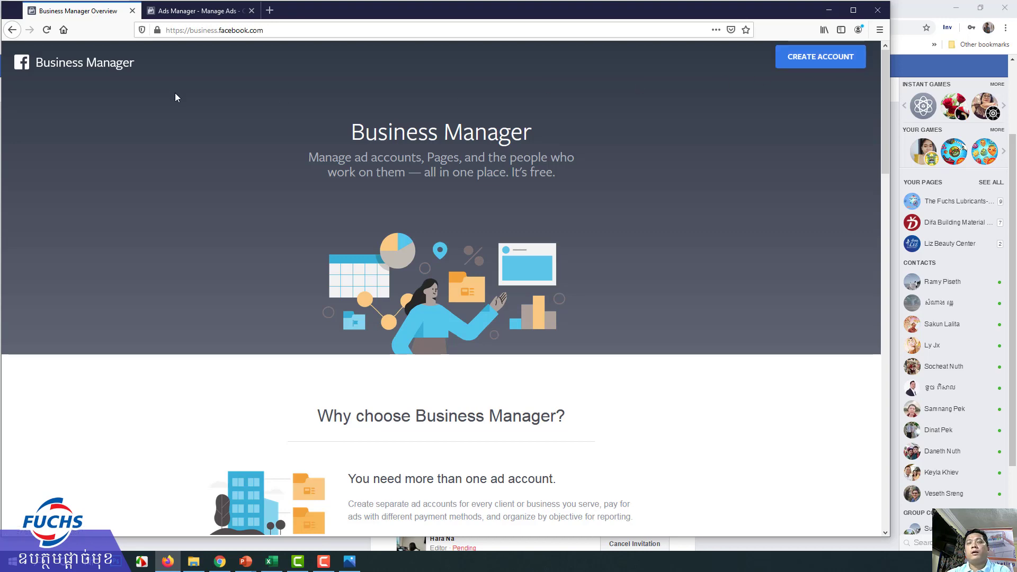
{"action": "left_click", "coordinate": [196, 11]}
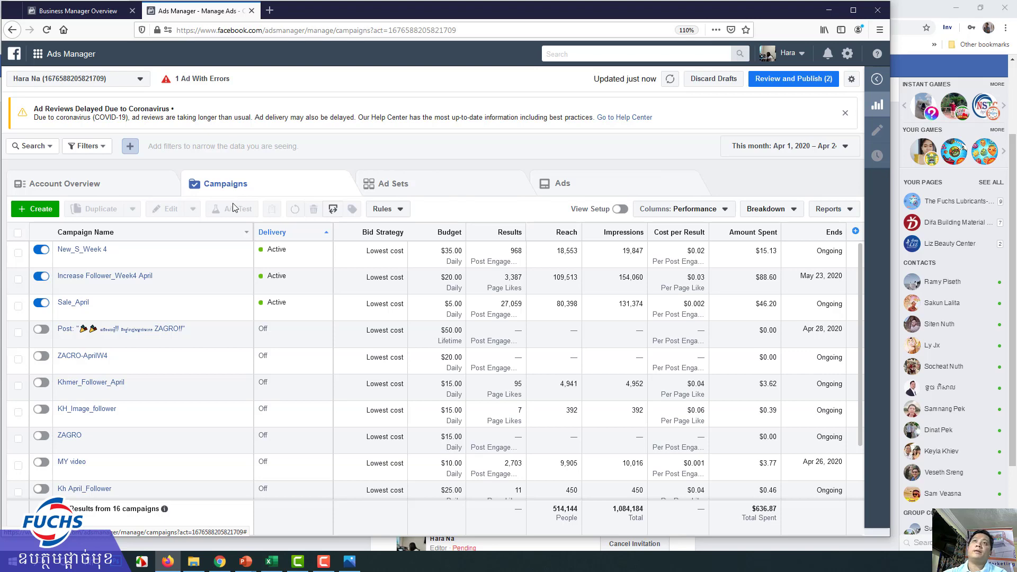
Close the Business Manager Overview tab, leaving only the Ads Manager campaign list open
{"action": "left_click", "coordinate": [78, 10]}
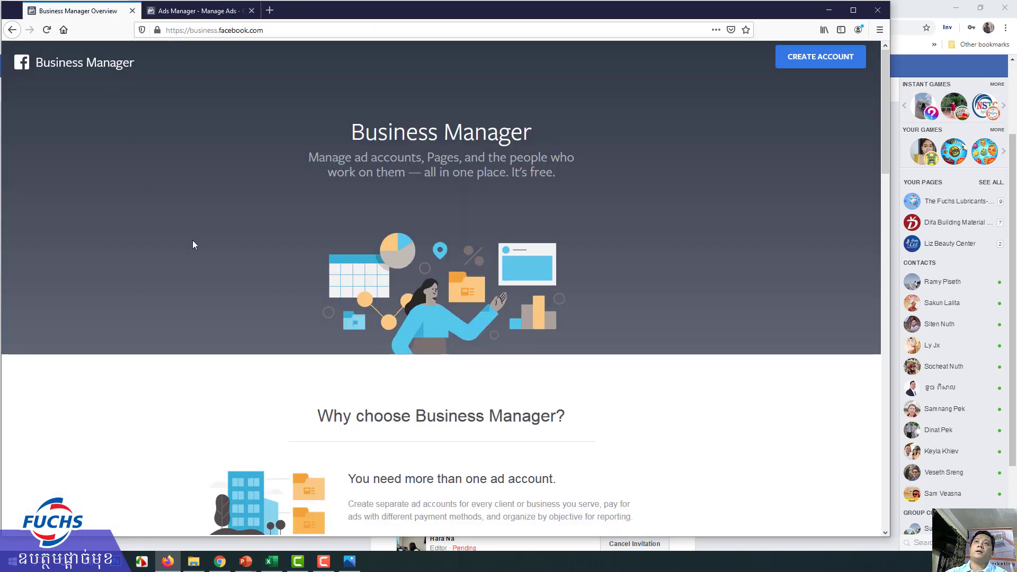
{"action": "left_click", "coordinate": [194, 13]}
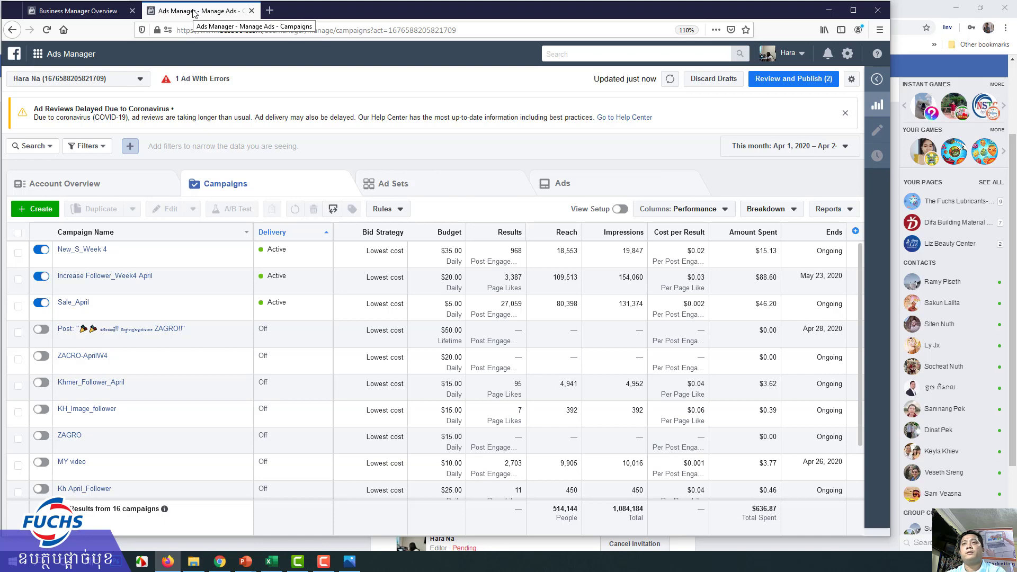
{"action": "left_click", "coordinate": [101, 14]}
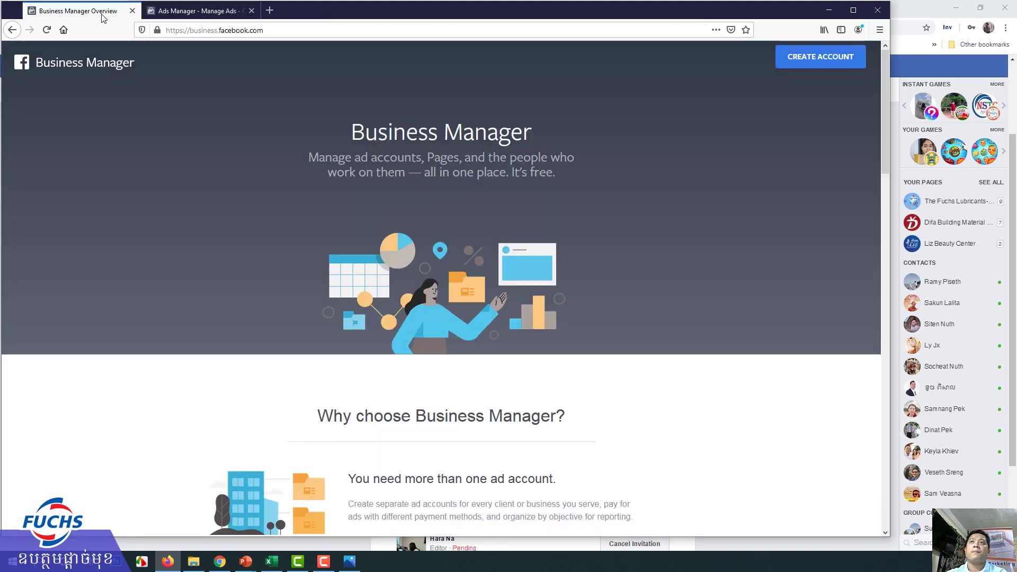
{"action": "left_click", "coordinate": [132, 11]}
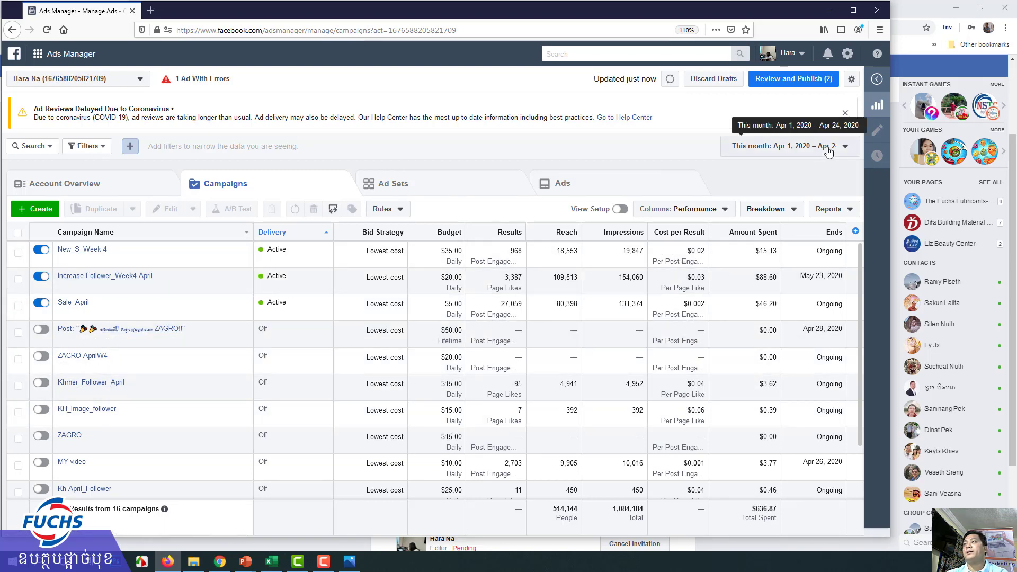
Confirm the Apr 1 – Apr 24 date range unchanged and maximize the browser window
{"action": "left_click", "coordinate": [845, 150]}
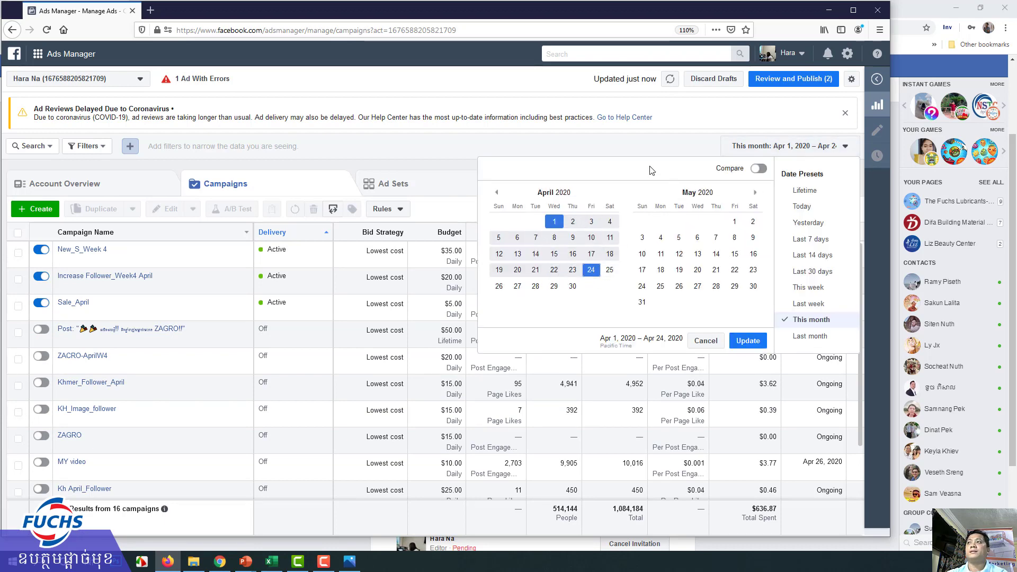
{"action": "left_click", "coordinate": [632, 148]}
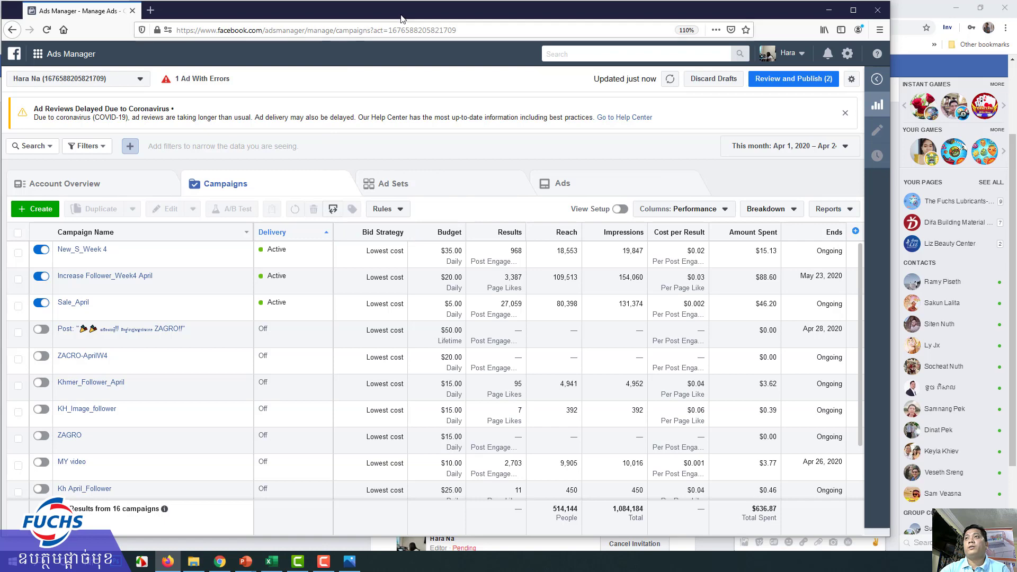
{"action": "left_click", "coordinate": [853, 9]}
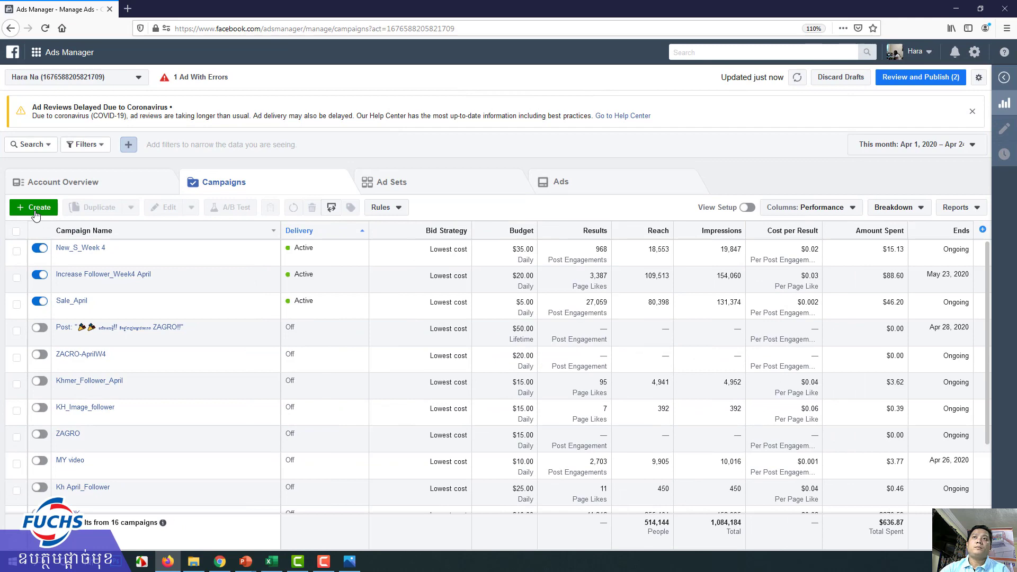
Create a new campaign with Traffic under Consideration as its objective
{"action": "left_click", "coordinate": [35, 213]}
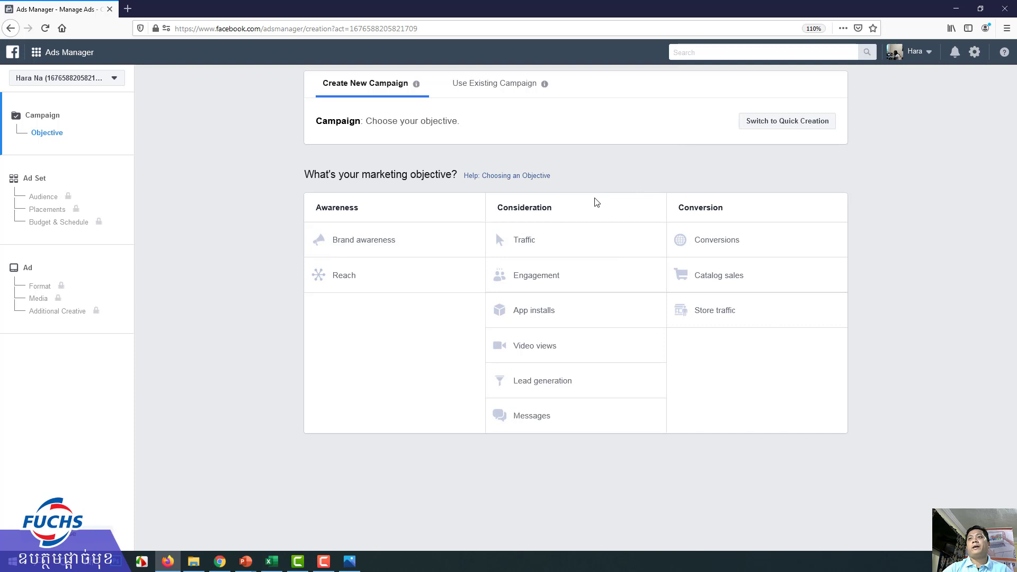
{"action": "left_click", "coordinate": [531, 245]}
{"action": "scroll", "coordinate": [689, 238], "scroll_direction": "down", "scroll_amount": 3}
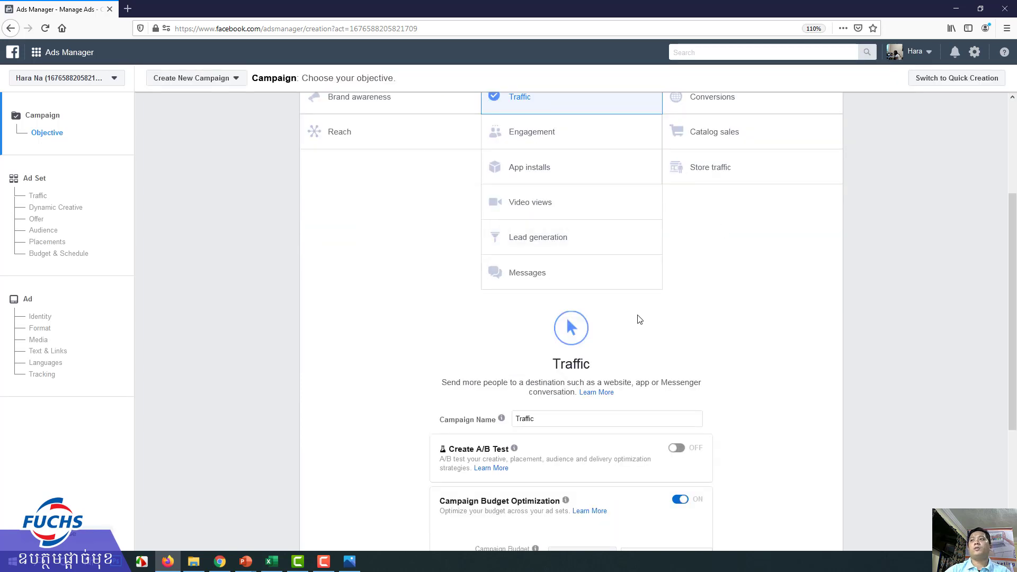
{"action": "scroll", "coordinate": [638, 318], "scroll_direction": "up", "scroll_amount": 2}
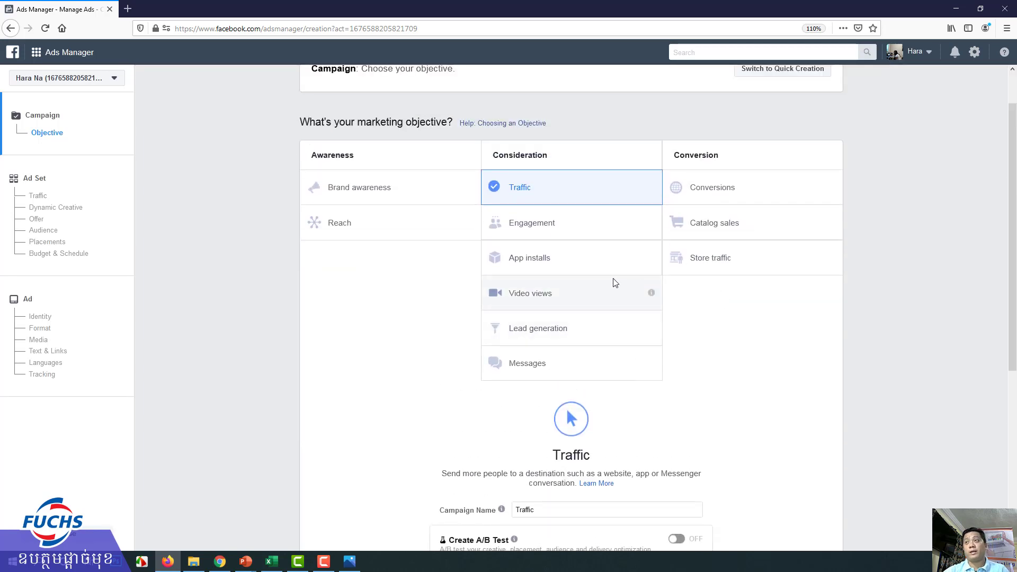
Switch the campaign objective to Engagement with the Page likes option
{"action": "left_click", "coordinate": [520, 227]}
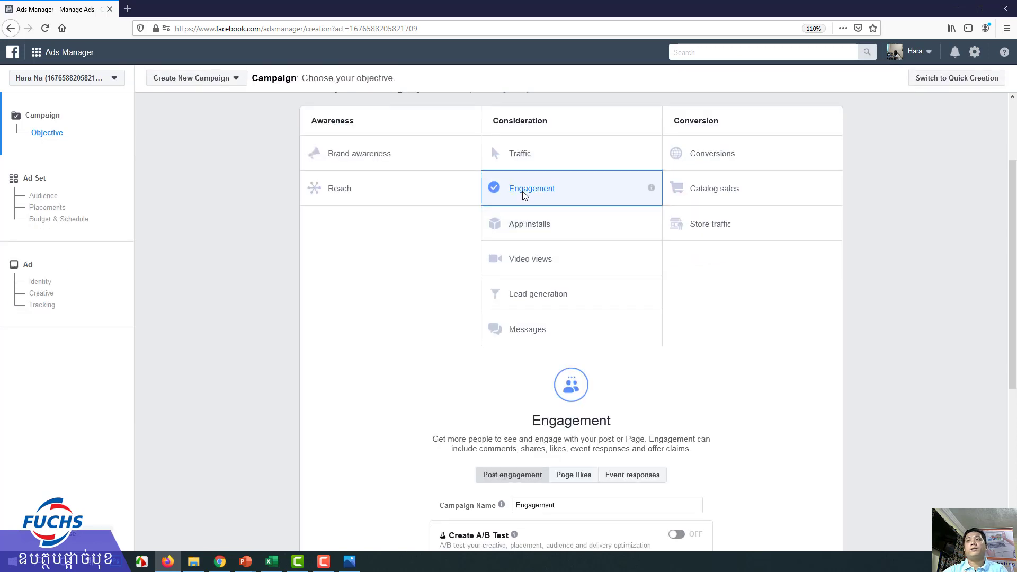
{"action": "scroll", "coordinate": [524, 212], "scroll_direction": "down", "scroll_amount": 2}
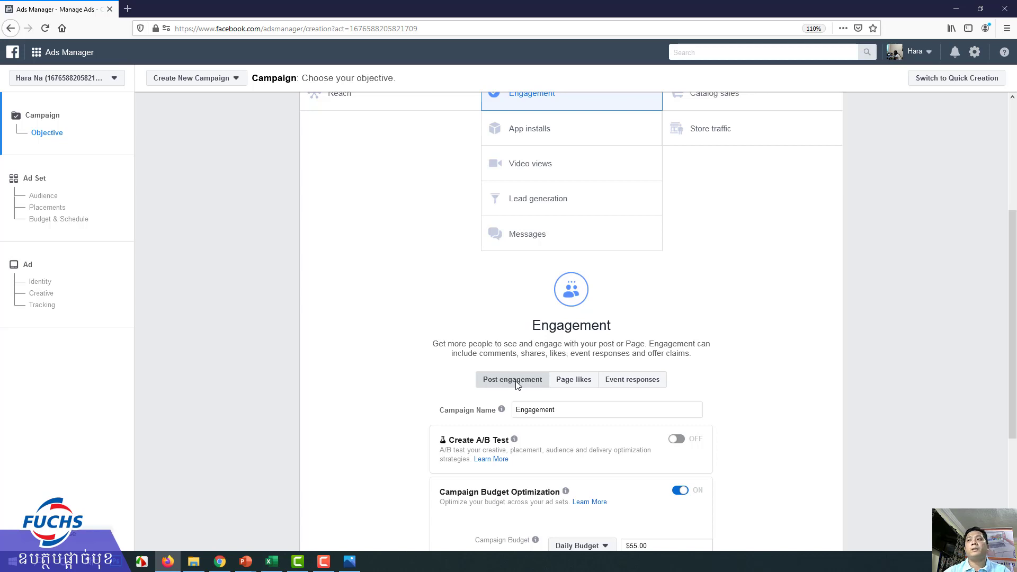
{"action": "left_click", "coordinate": [565, 384]}
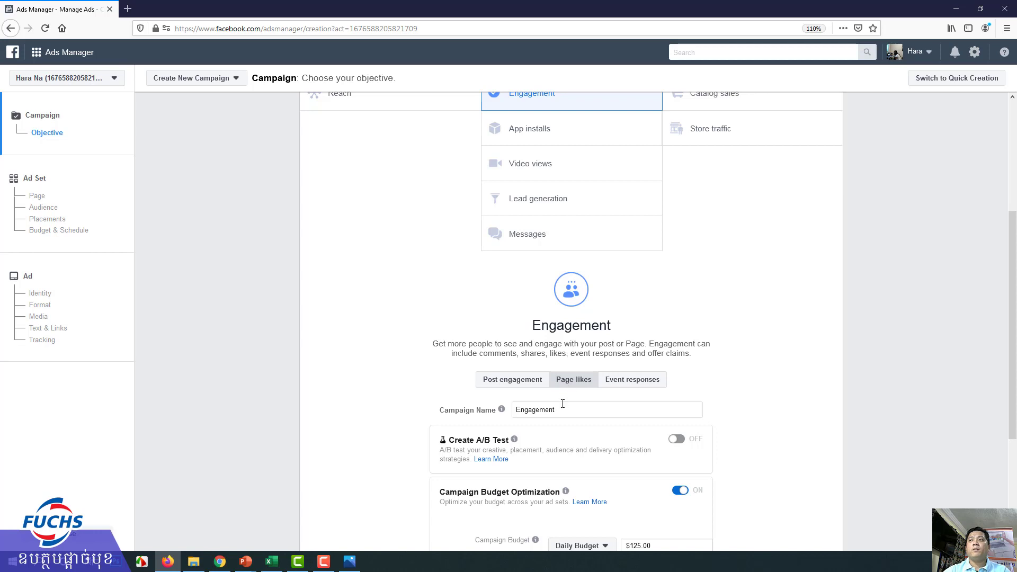
{"action": "scroll", "coordinate": [551, 365], "scroll_direction": "down", "scroll_amount": 3}
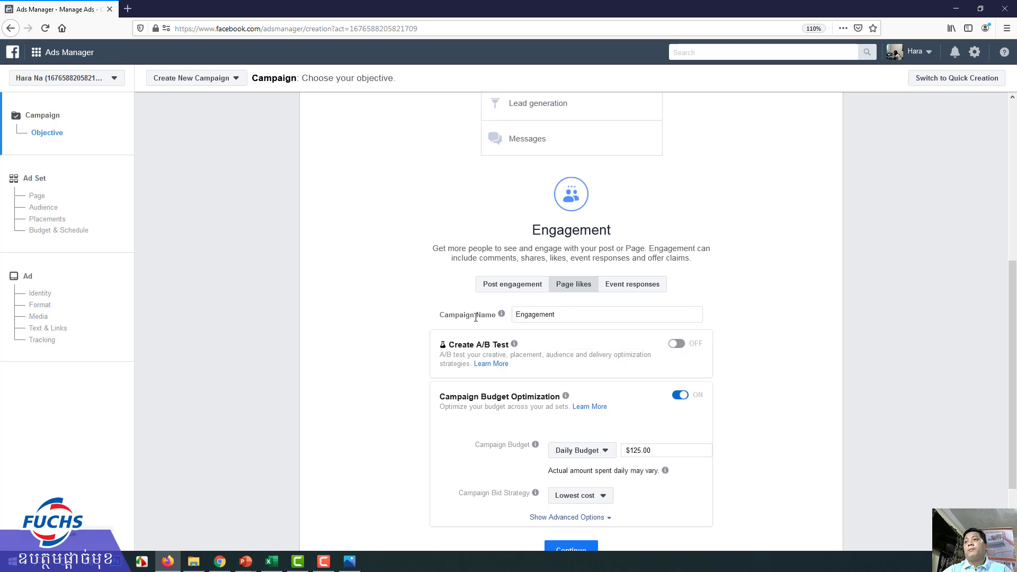
{"action": "mouse_move", "coordinate": [458, 313]}
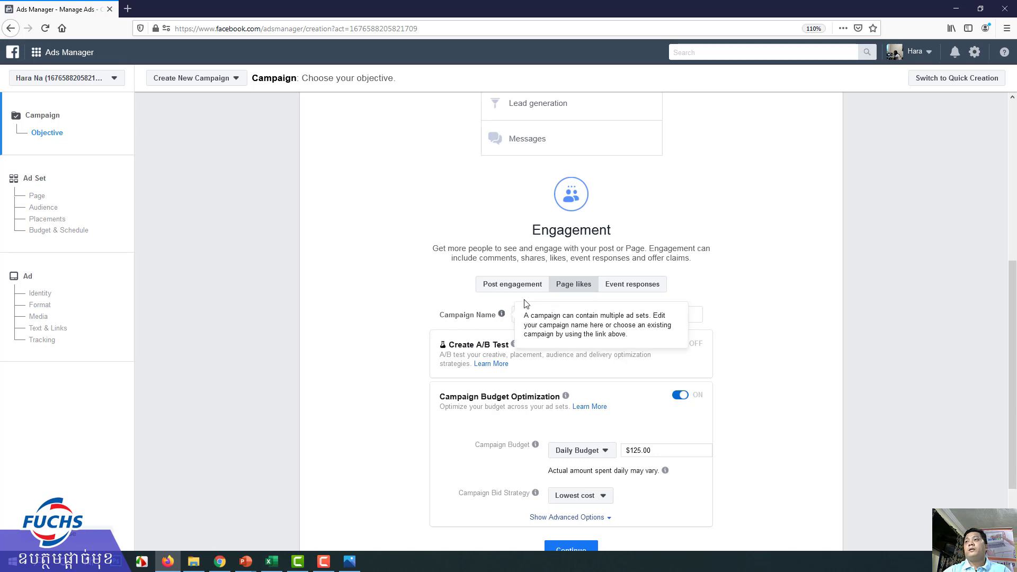
Rename the campaign to Increase_Page_, the owner's name, then 24_04_5$/D
{"action": "double_click", "coordinate": [535, 314]}
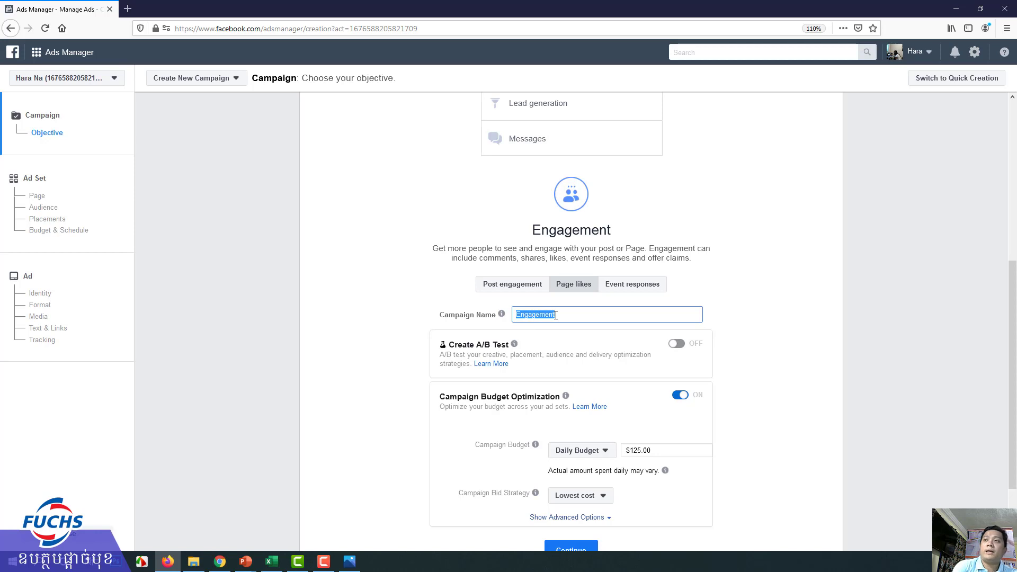
{"action": "type", "text": "Increase "}
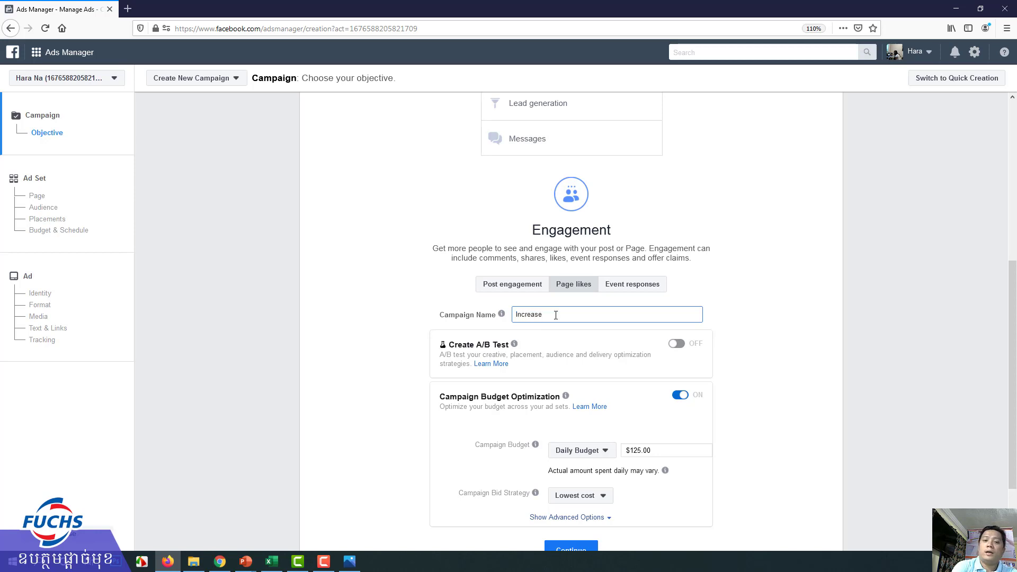
{"action": "type", "text": "_Page_Piset"}
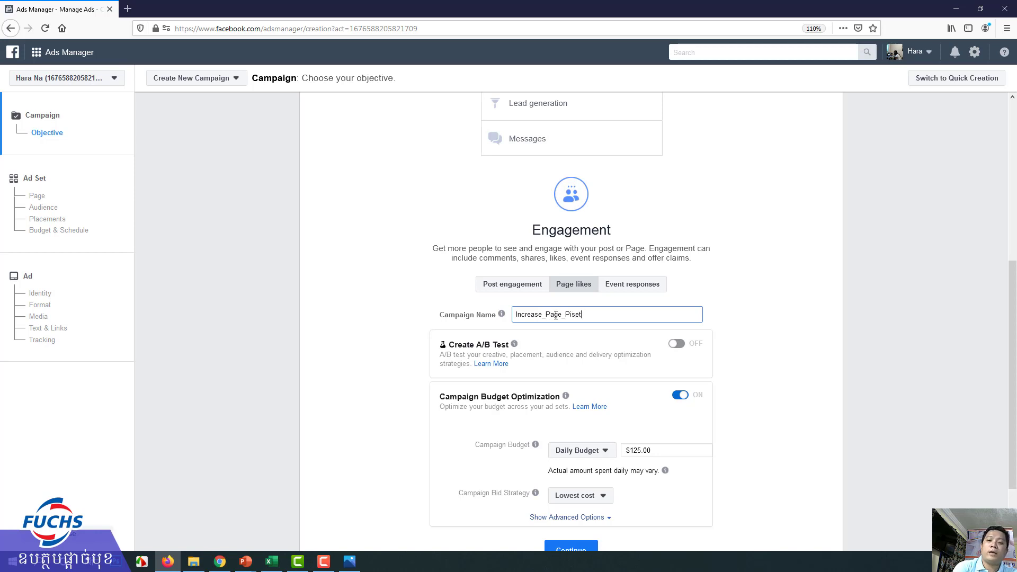
{"action": "type", "text": "_"}
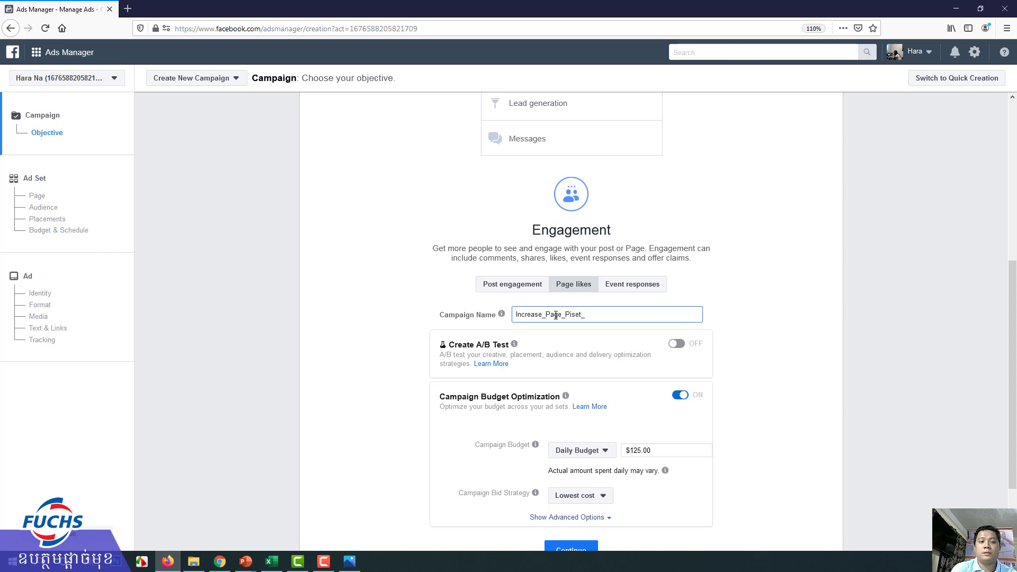
{"action": "type", "text": "24"}
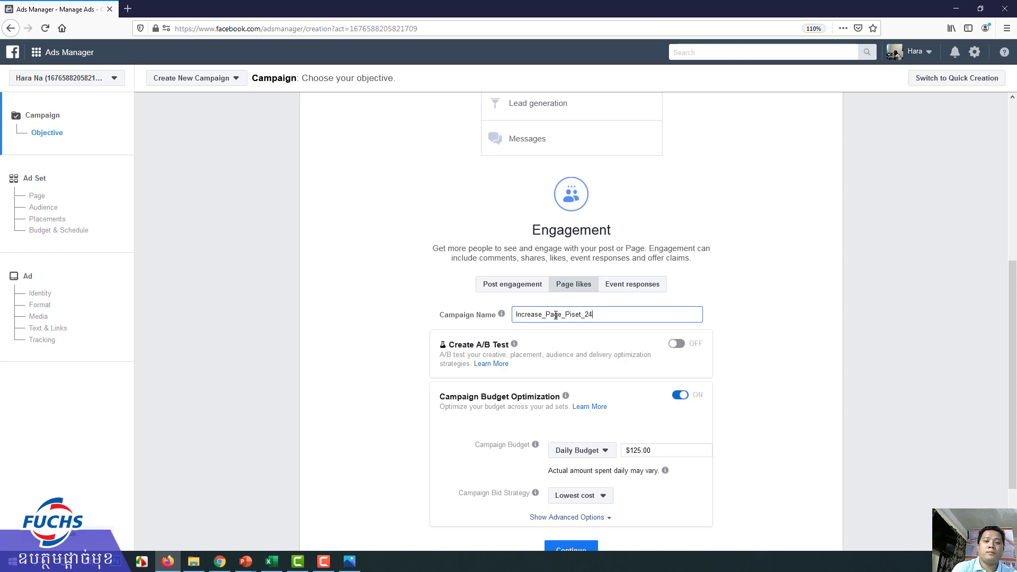
{"action": "type", "text": "_04_"}
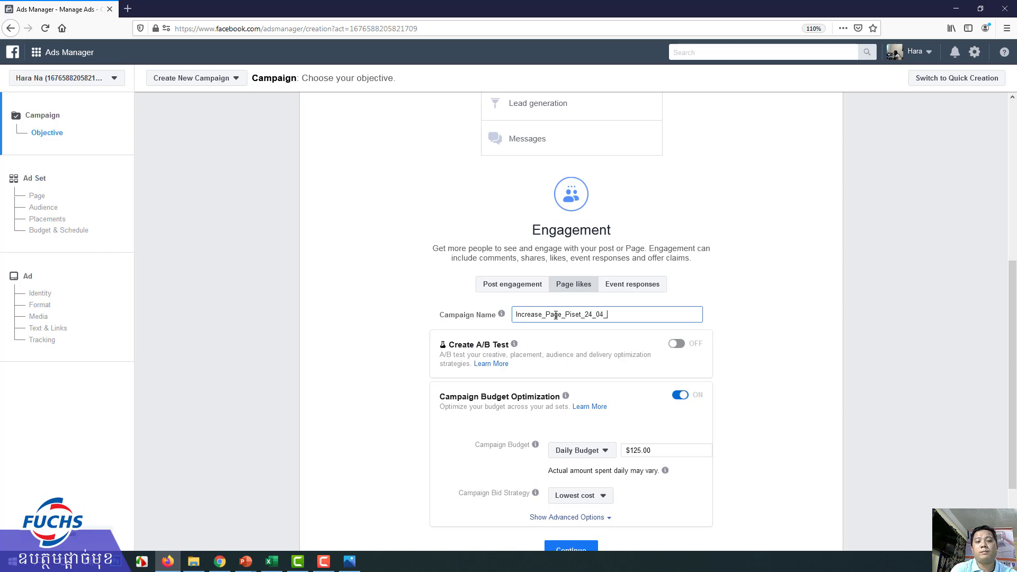
{"action": "type", "text": "2K"}
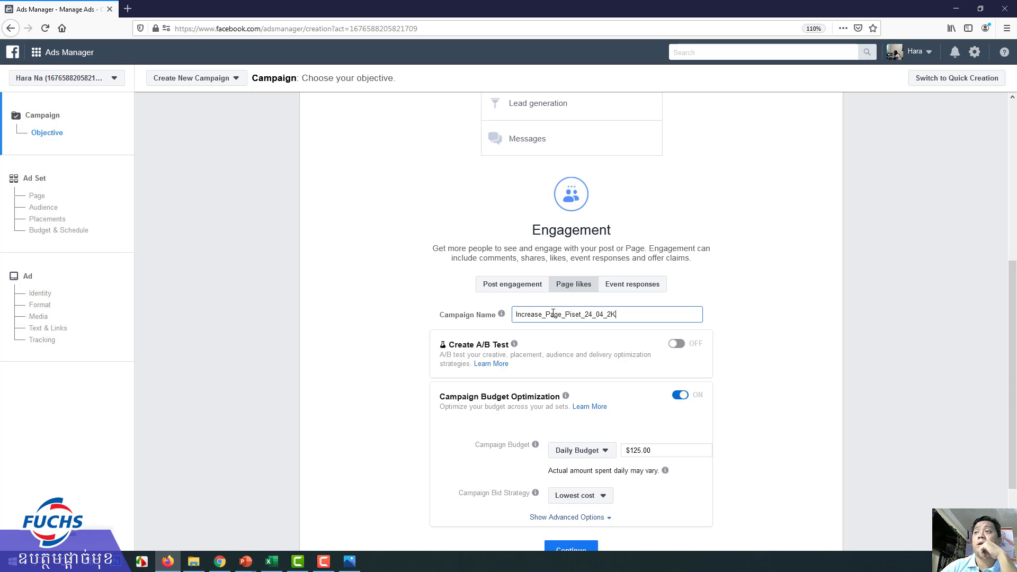
{"action": "key", "text": "BackSpace"}
{"action": "key", "text": "BackSpace"}
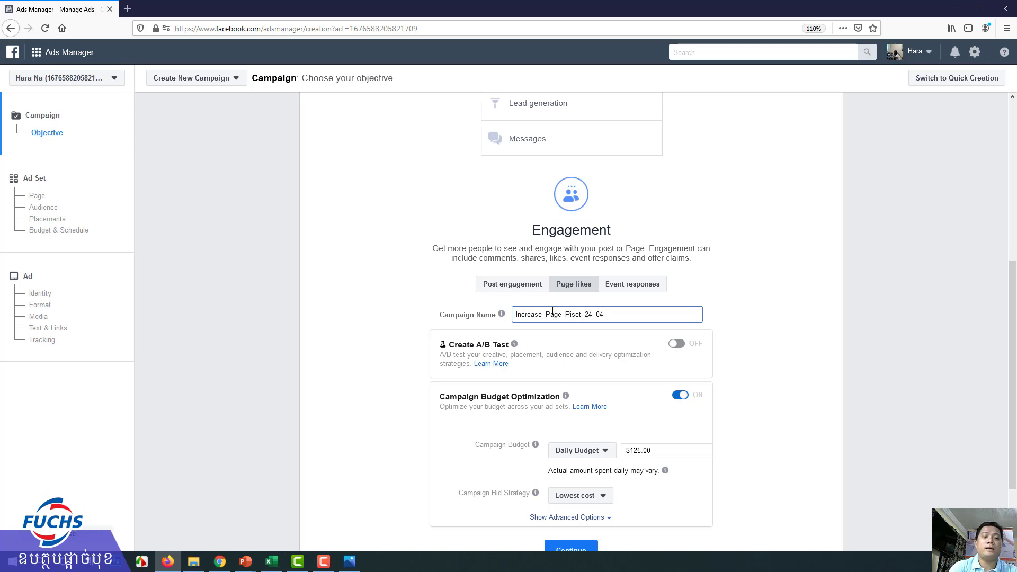
{"action": "type", "text": "5"}
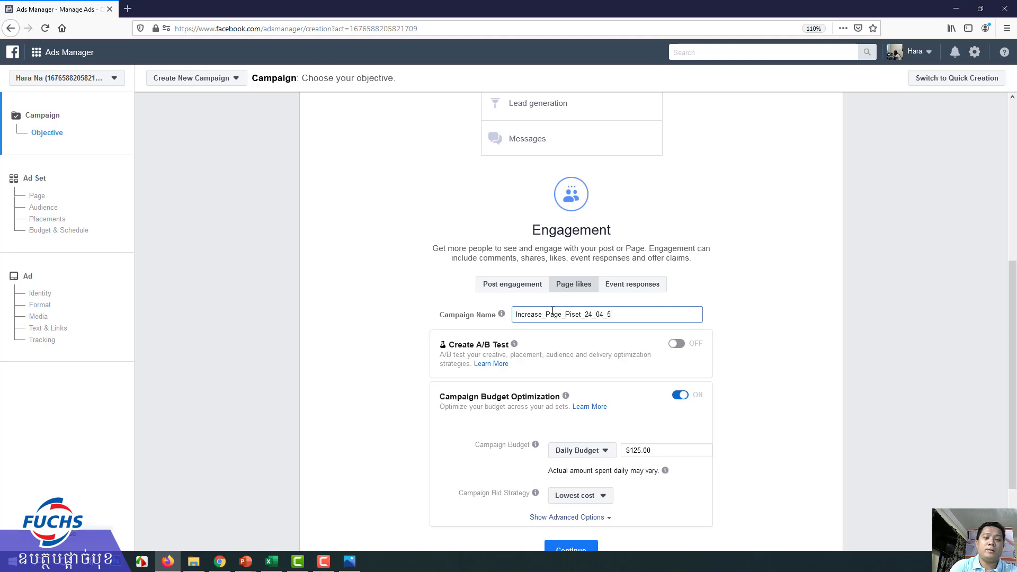
{"action": "type", "text": "$/D"}
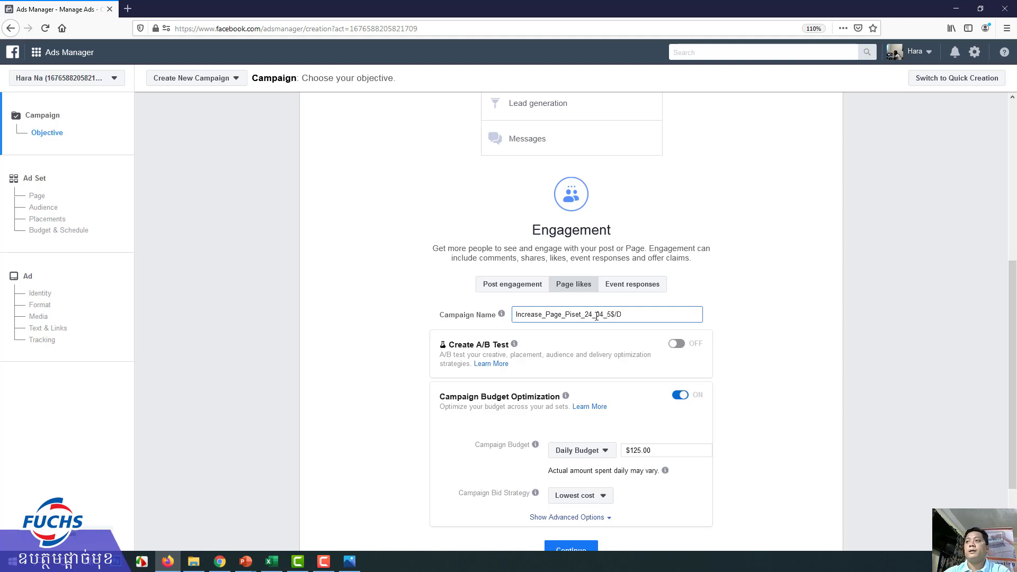
{"action": "scroll", "coordinate": [596, 318], "scroll_direction": "down", "scroll_amount": 2}
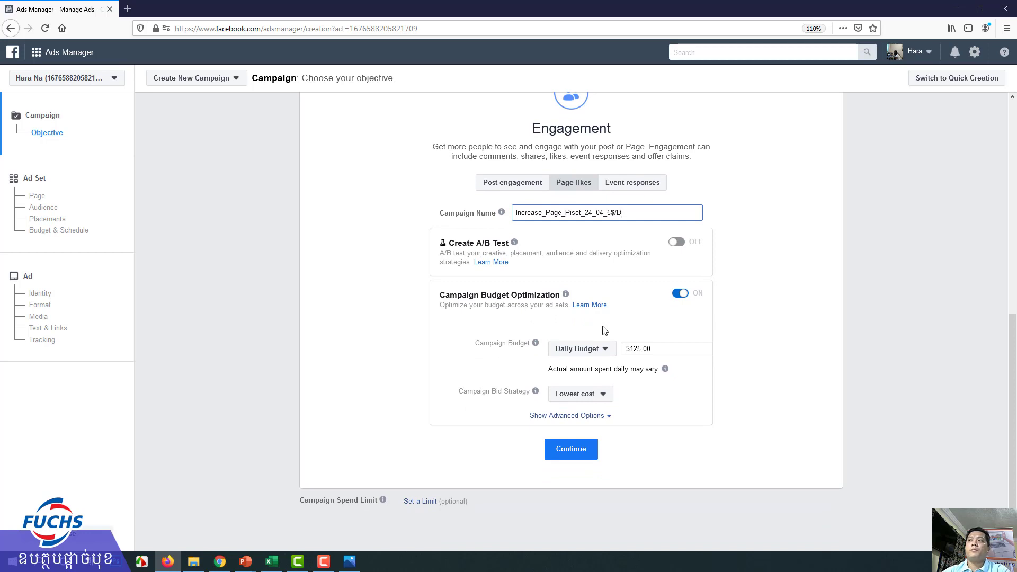
Keep Daily Budget as the budget type and lower the campaign budget from $125.00 to $5.00
{"action": "left_click", "coordinate": [607, 351]}
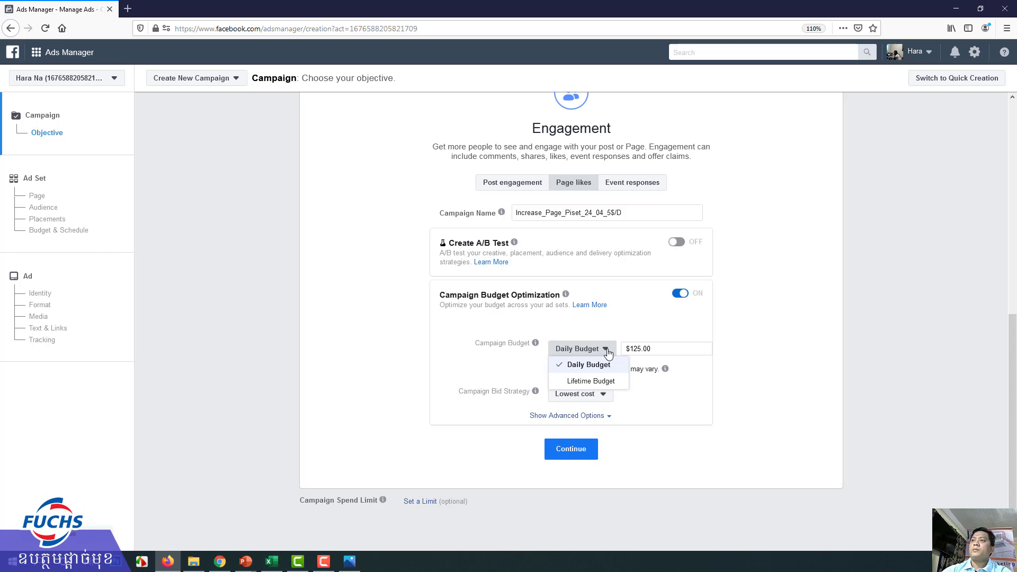
{"action": "left_click", "coordinate": [588, 365]}
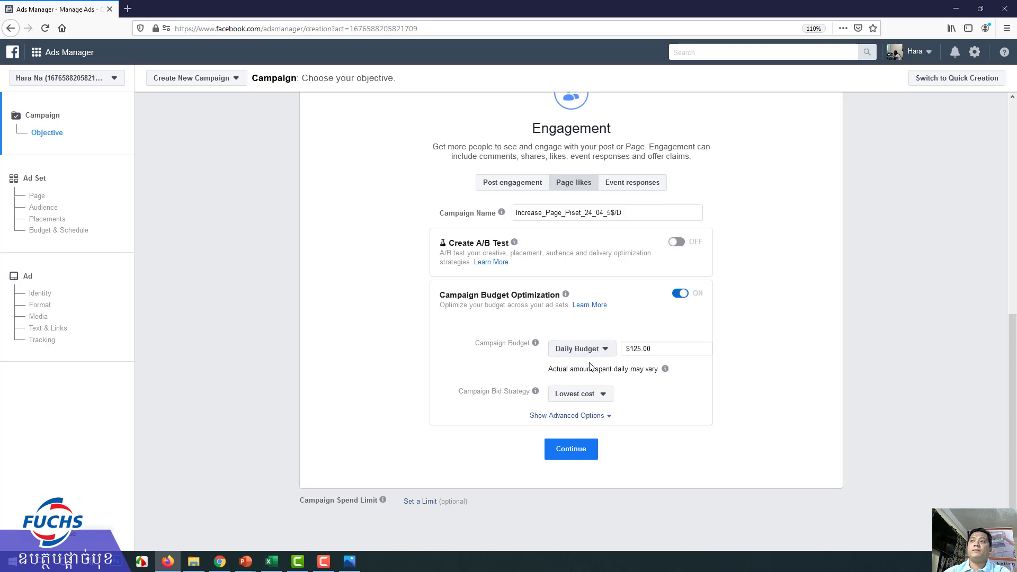
{"action": "left_click", "coordinate": [590, 350]}
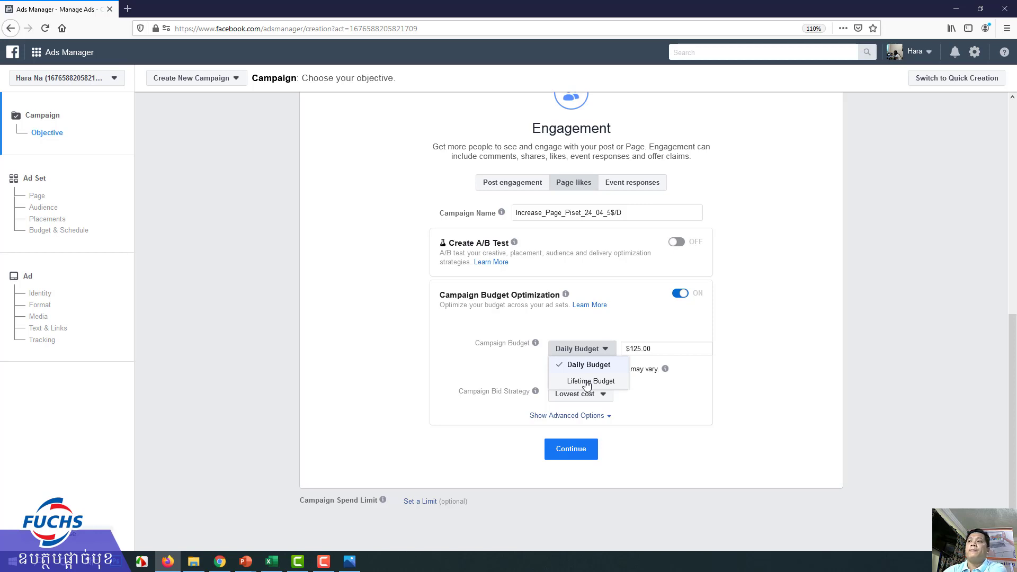
{"action": "left_click", "coordinate": [659, 349]}
{"action": "left_click_drag", "start_coordinate": [646, 346], "coordinate": [597, 348]}
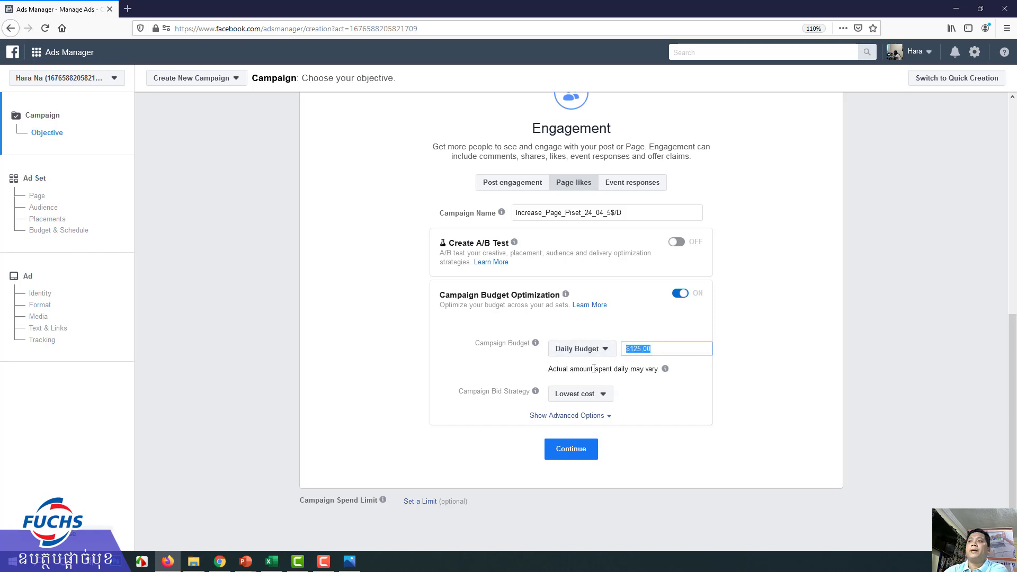
{"action": "left_click", "coordinate": [593, 350]}
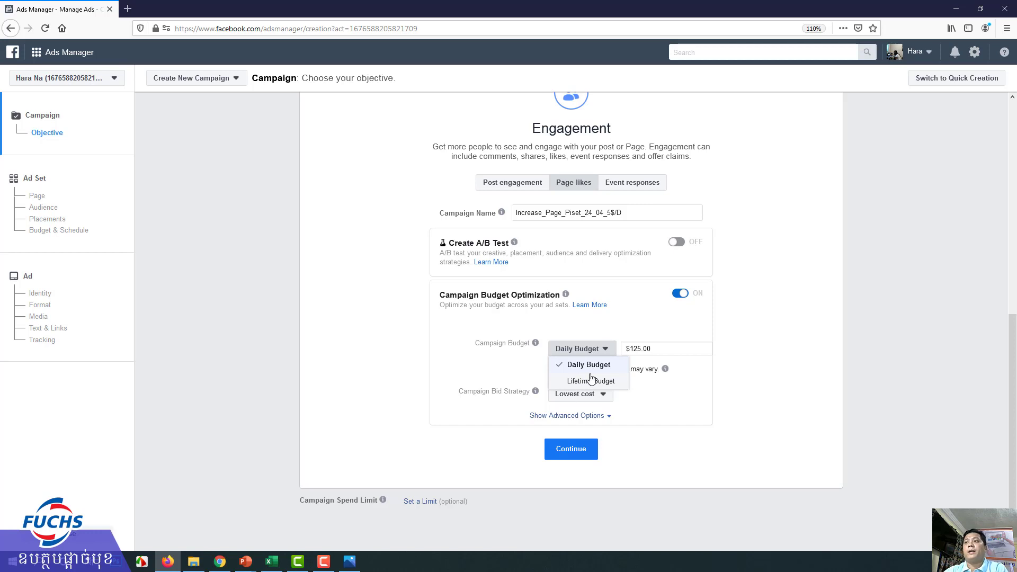
{"action": "left_click", "coordinate": [656, 349]}
{"action": "left_click_drag", "start_coordinate": [656, 348], "coordinate": [619, 348]}
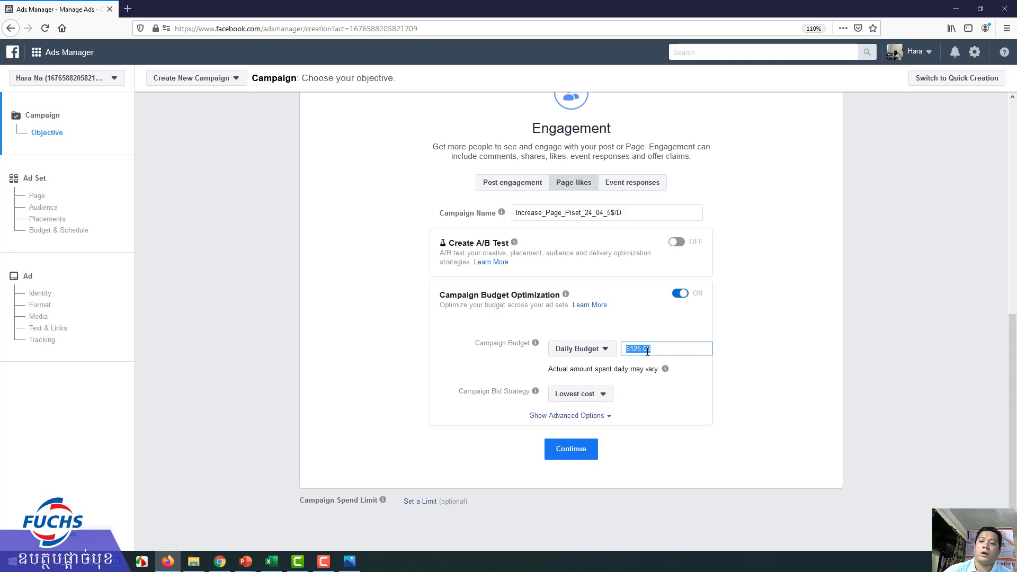
{"action": "type", "text": "5"}
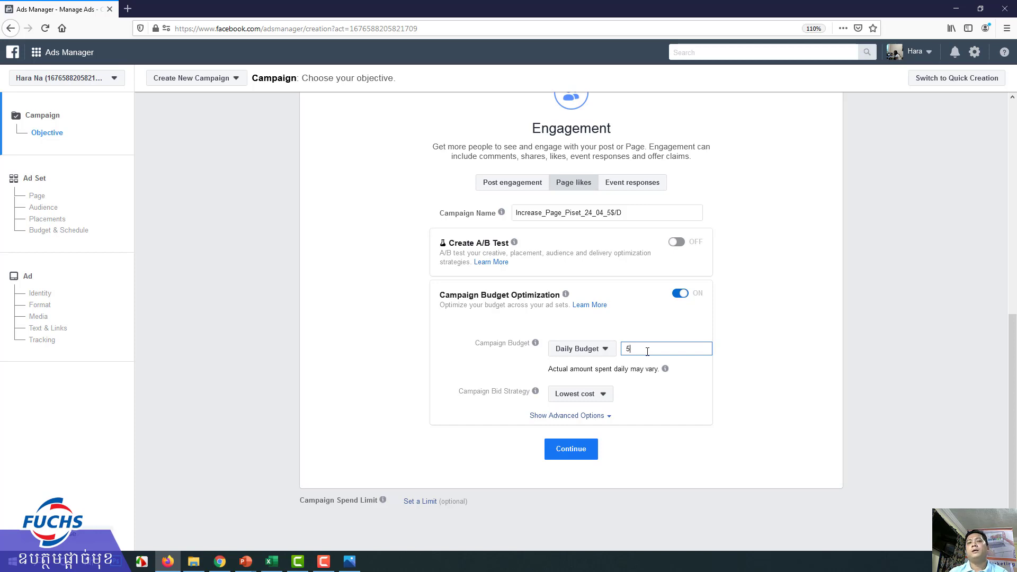
{"action": "left_click", "coordinate": [603, 348]}
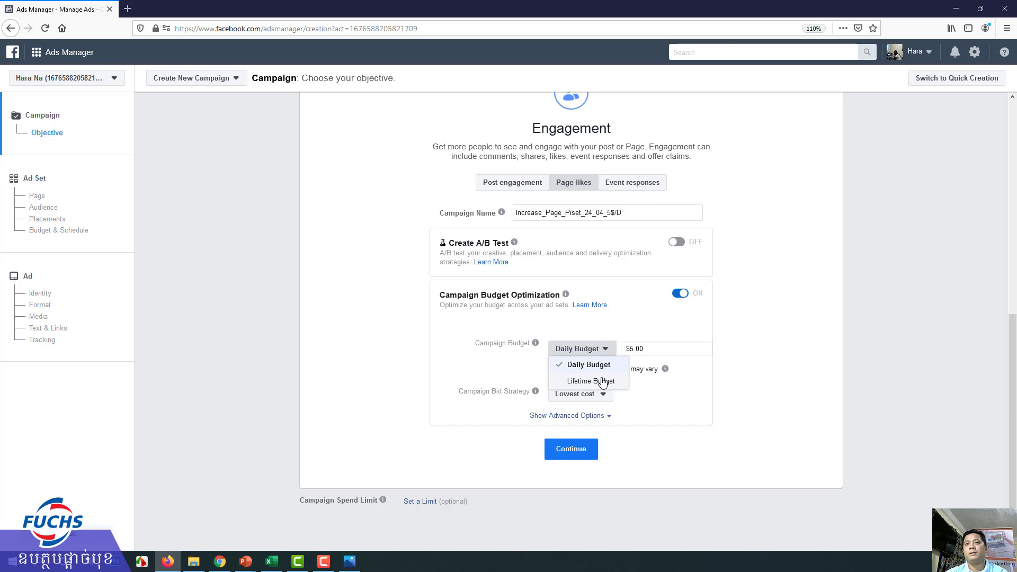
{"action": "left_click", "coordinate": [729, 348]}
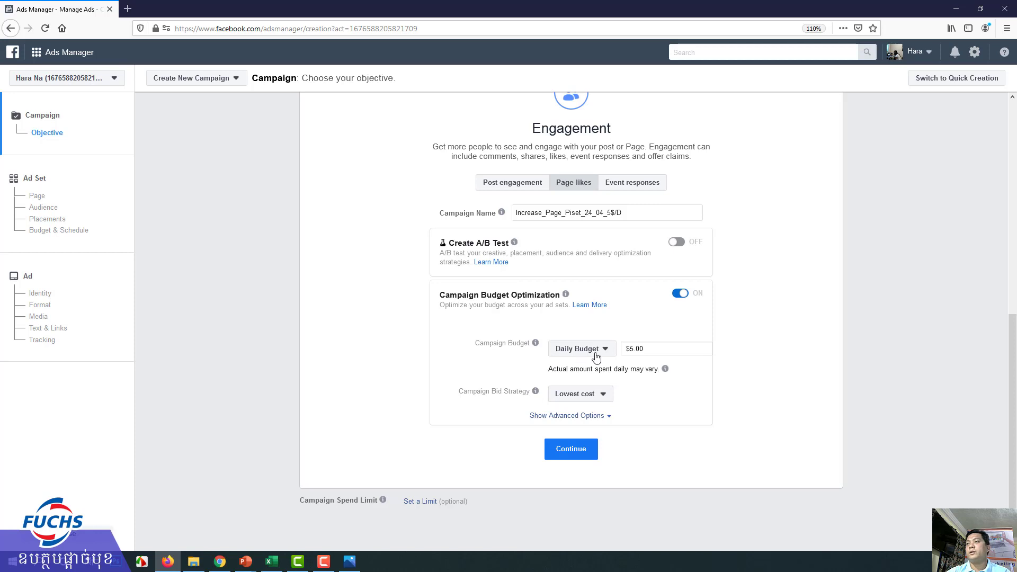
{"action": "left_click", "coordinate": [585, 452]}
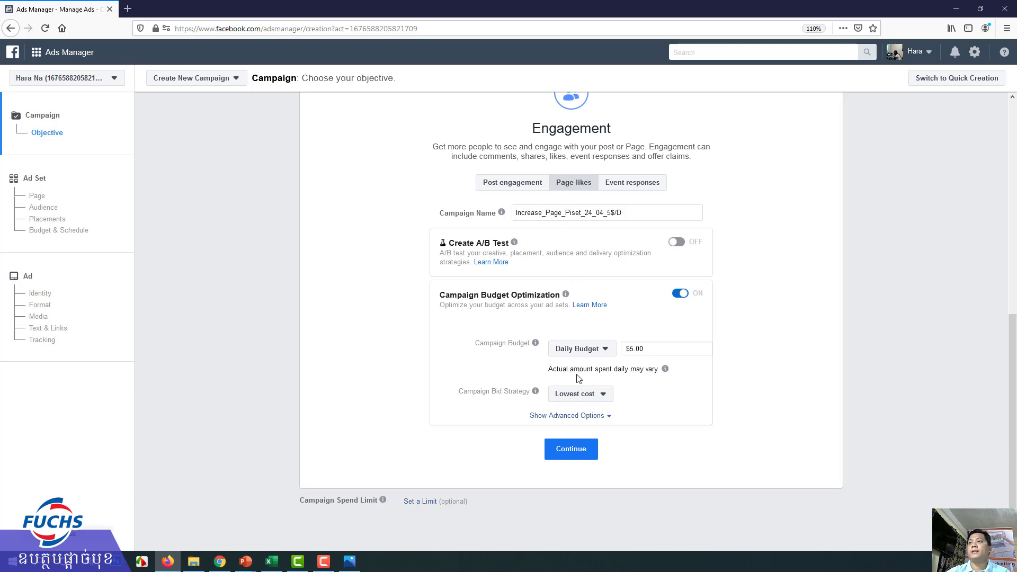
In the ad set, promote the personal Facebook Page instead of S&S Store
{"action": "left_click", "coordinate": [583, 451]}
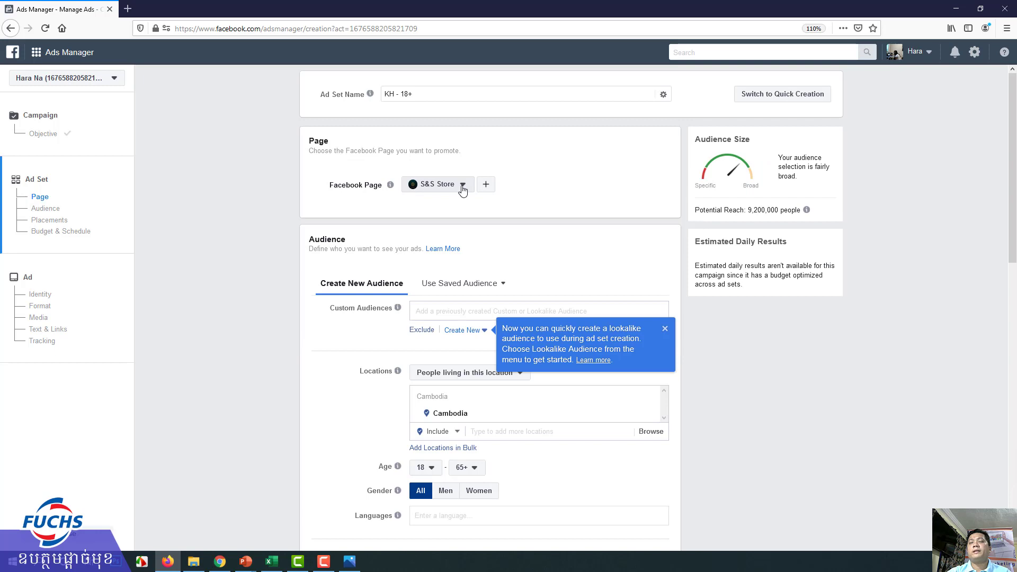
{"action": "left_click", "coordinate": [463, 186]}
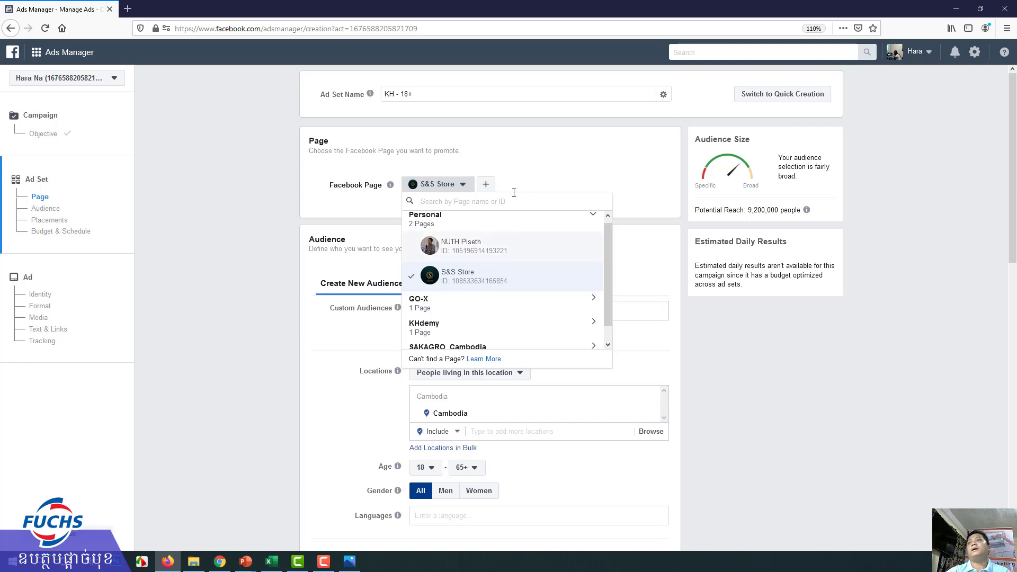
{"action": "left_click", "coordinate": [445, 251]}
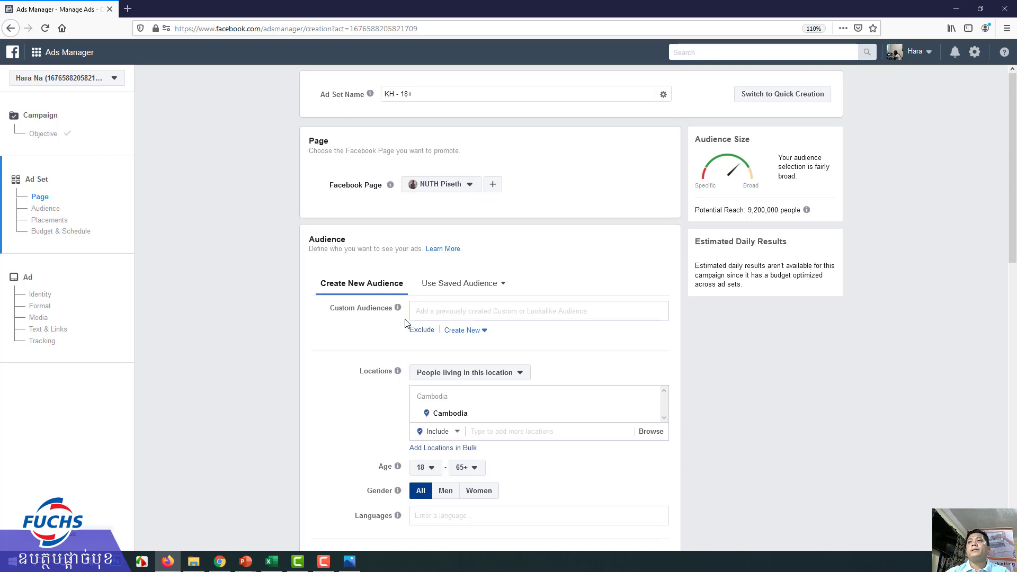
{"action": "left_click", "coordinate": [444, 313]}
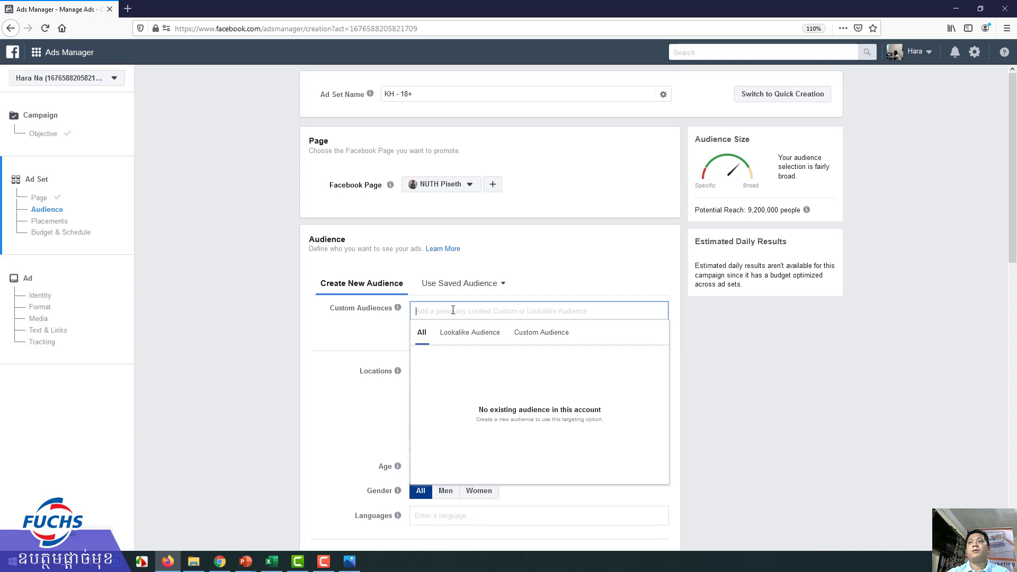
Close the empty Custom Audiences list and bring the Cambodia location targeting into view
{"action": "left_click", "coordinate": [534, 264]}
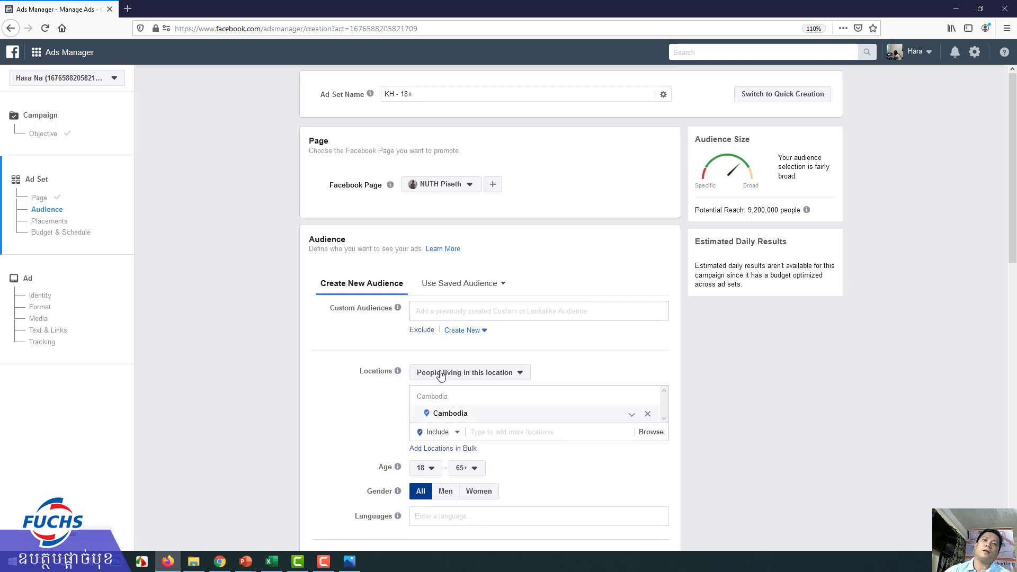
{"action": "scroll", "coordinate": [379, 371], "scroll_direction": "down", "scroll_amount": 2}
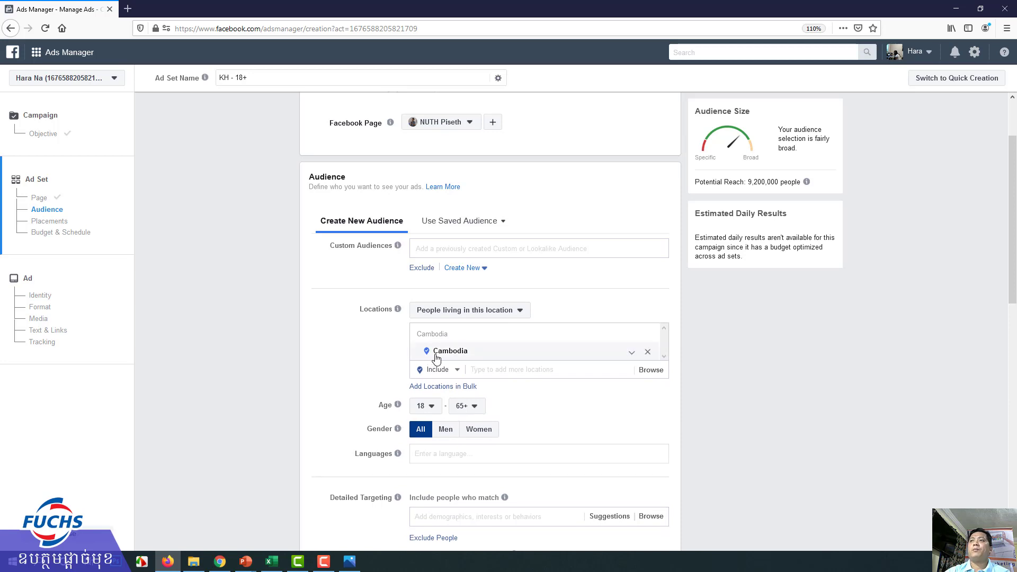
Target Phnom Penh as the audience location instead of all of Cambodia
{"action": "left_click", "coordinate": [484, 369]}
{"action": "type", "text": "phno"}
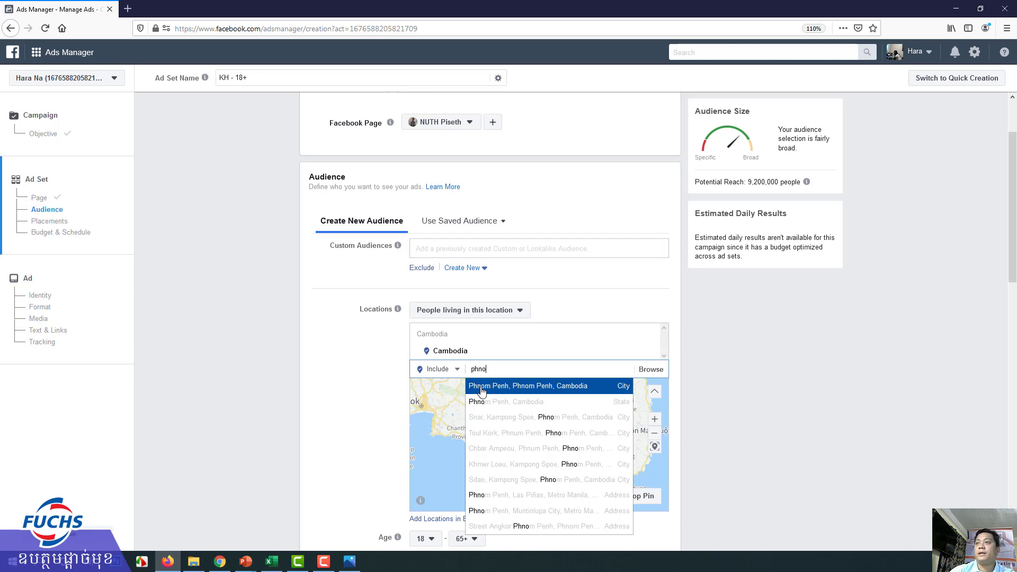
{"action": "left_click", "coordinate": [485, 391]}
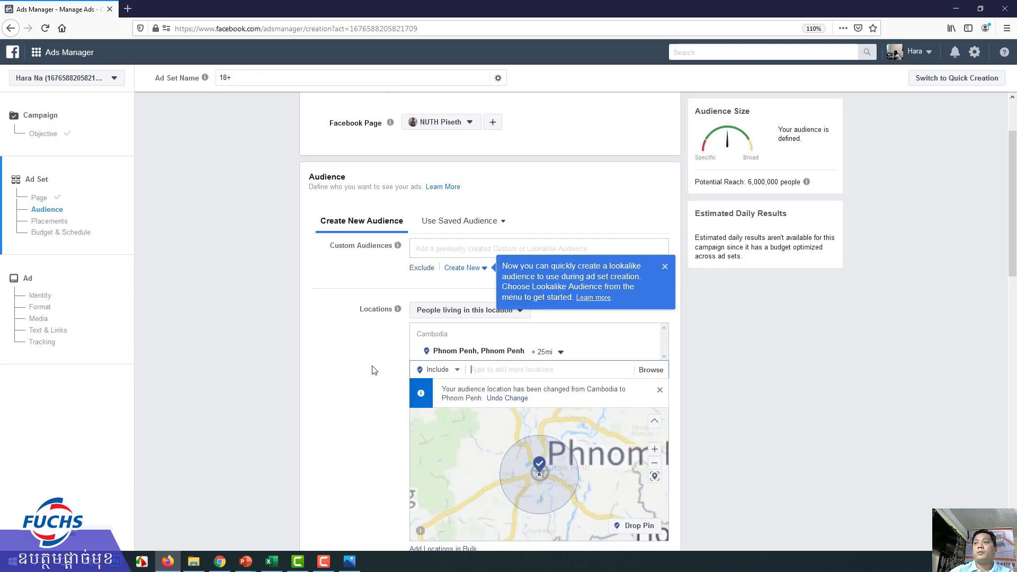
Add Sihanoukville at +25 mi alongside Phnom Penh and check both on the map
{"action": "left_click", "coordinate": [546, 369]}
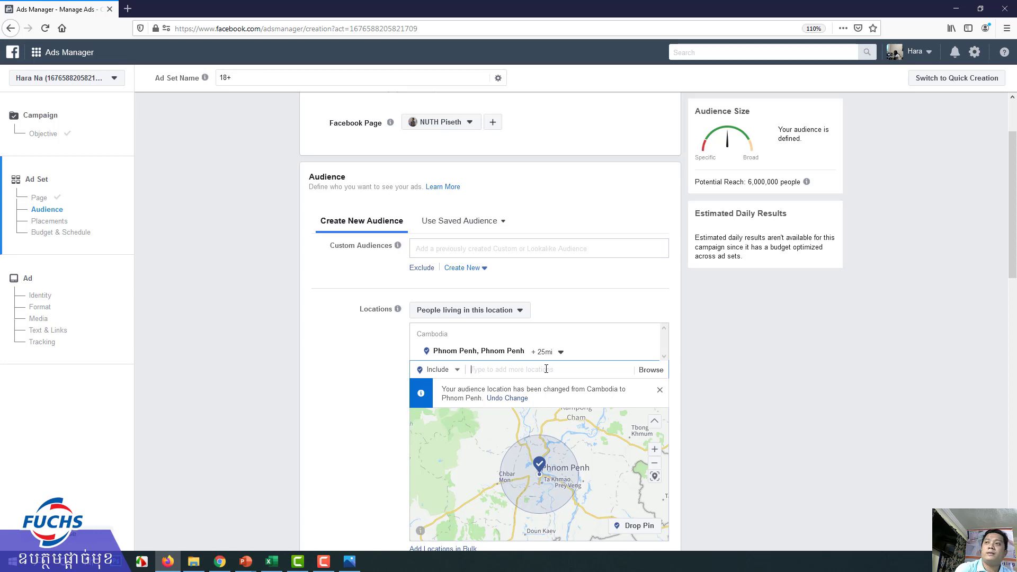
{"action": "type", "text": "sh"}
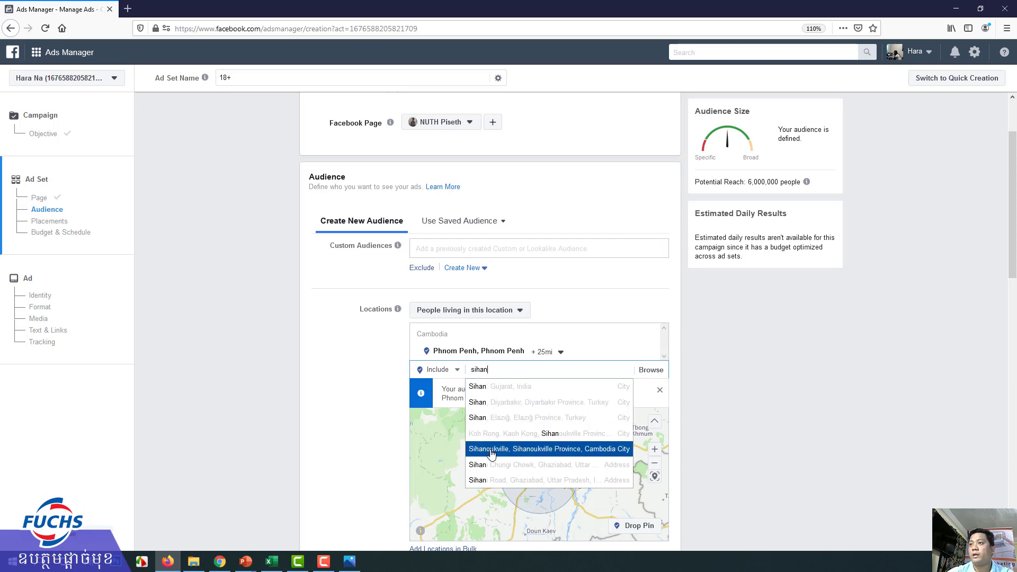
{"action": "left_click", "coordinate": [543, 454]}
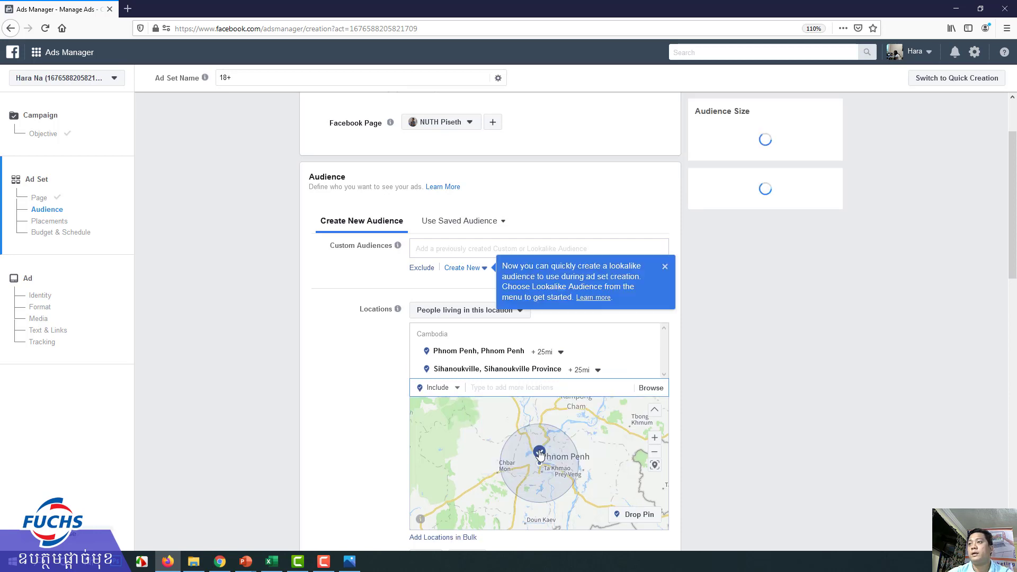
{"action": "left_click_drag", "start_coordinate": [609, 438], "coordinate": [662, 483]}
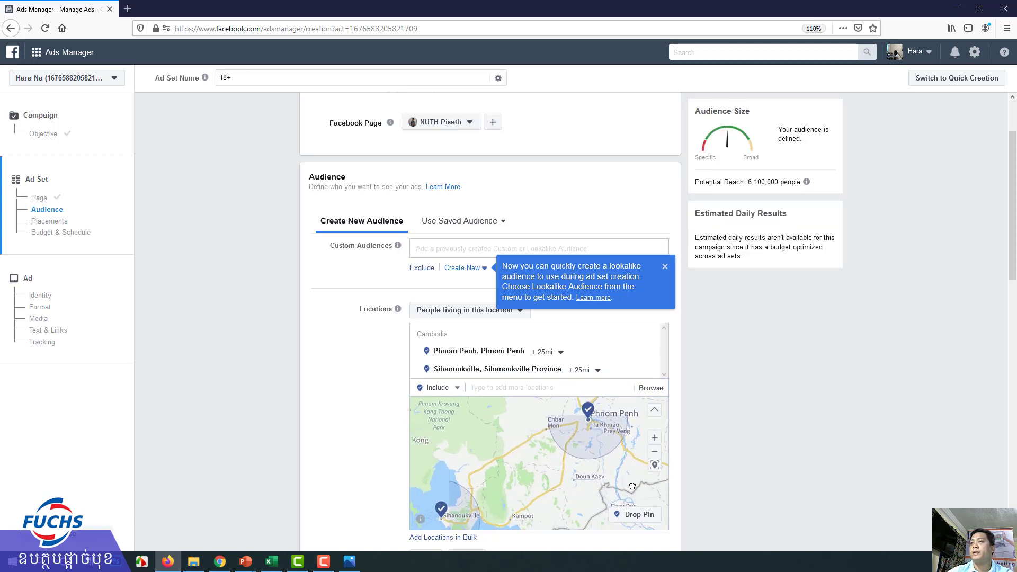
{"action": "left_click_drag", "start_coordinate": [471, 503], "coordinate": [502, 468]}
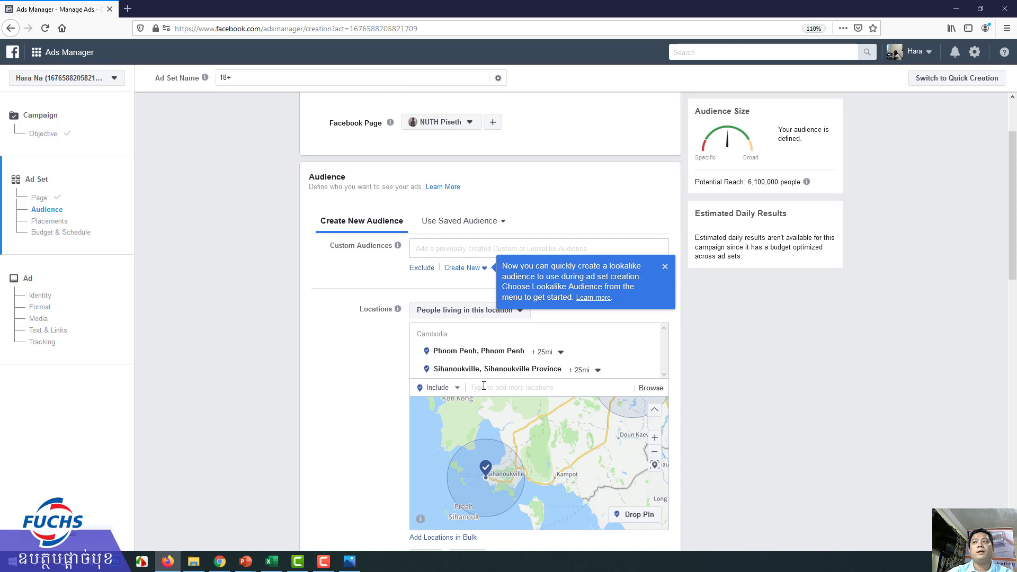
{"action": "left_click", "coordinate": [345, 363]}
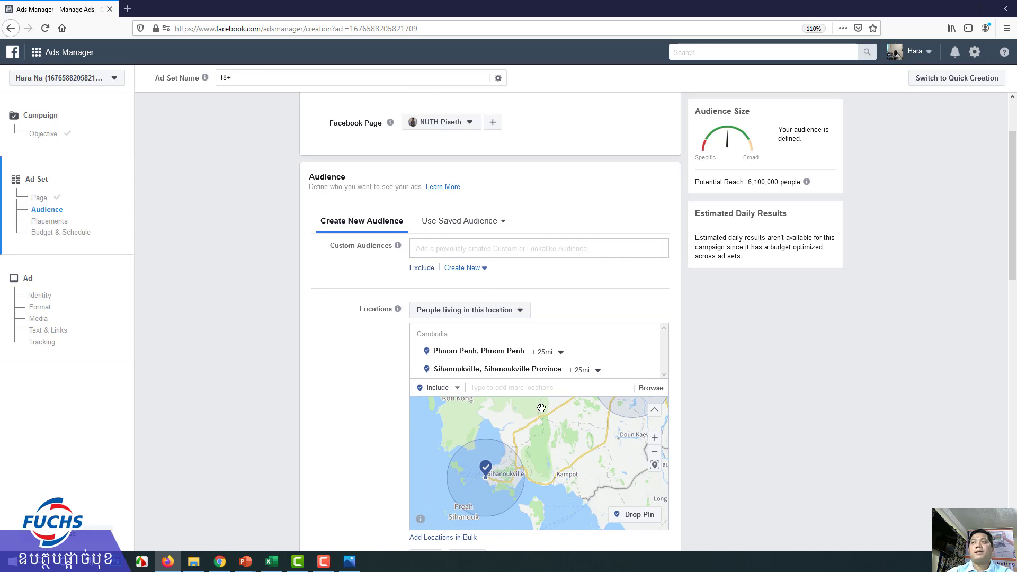
{"action": "mouse_move", "coordinate": [497, 377]}
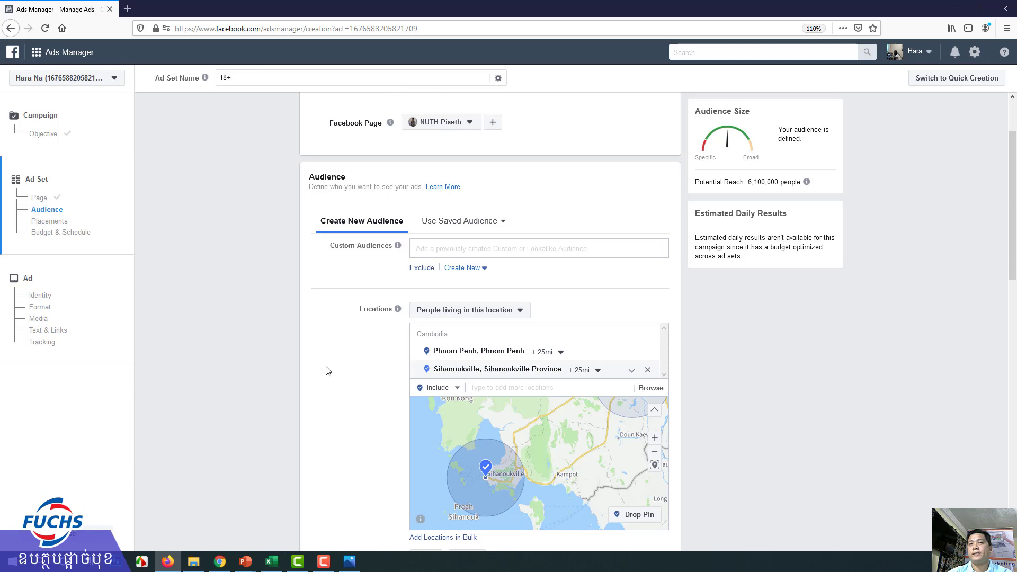
Remove Sihanoukville so only Phnom Penh +25mi remains, then bring the Age fields into view
{"action": "left_click", "coordinate": [647, 369]}
{"action": "left_click", "coordinate": [369, 406]}
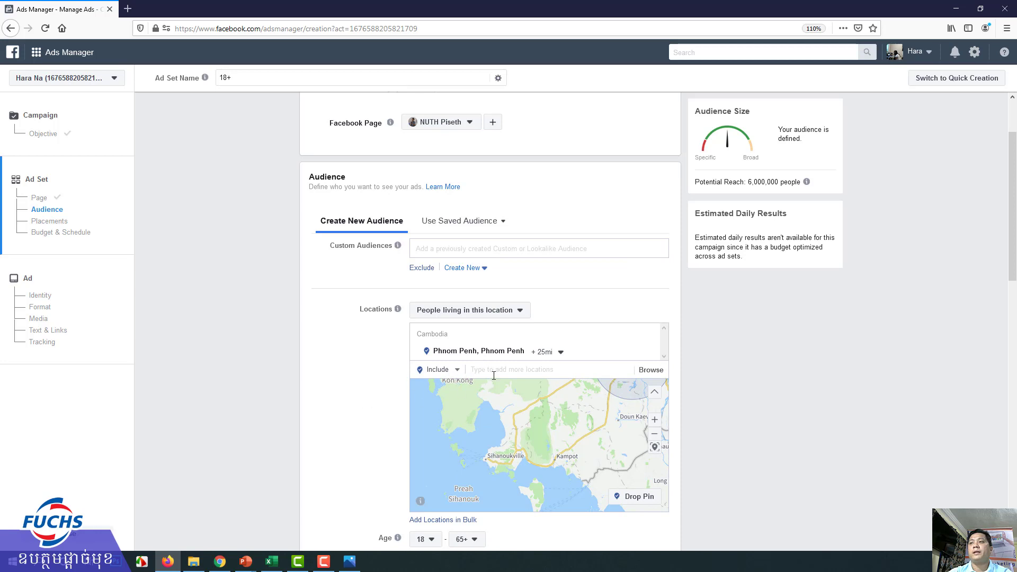
{"action": "scroll", "coordinate": [492, 375], "scroll_direction": "down", "scroll_amount": 2}
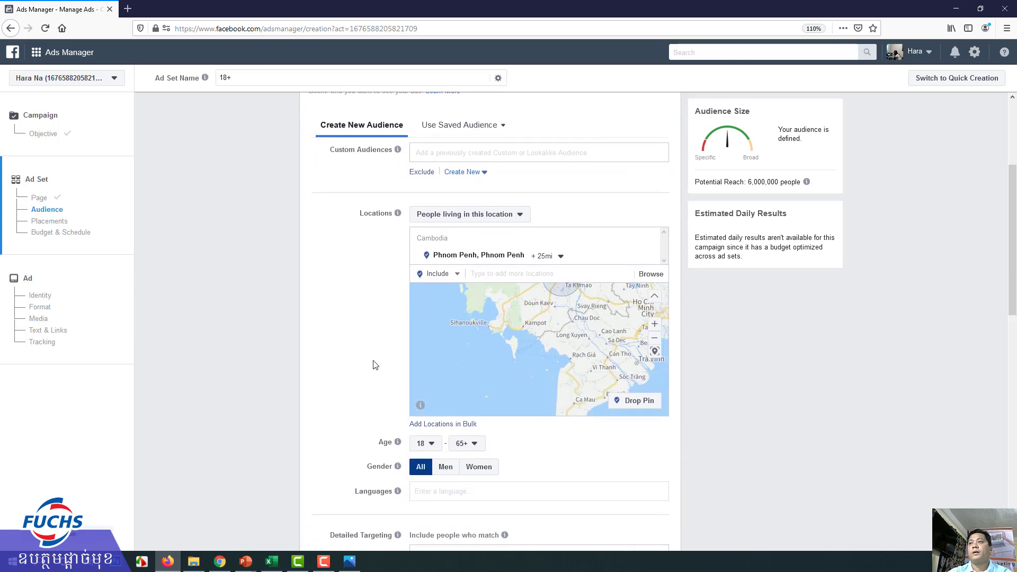
{"action": "scroll", "coordinate": [371, 365], "scroll_direction": "down", "scroll_amount": 2}
{"action": "scroll", "coordinate": [360, 341], "scroll_direction": "up", "scroll_amount": 2}
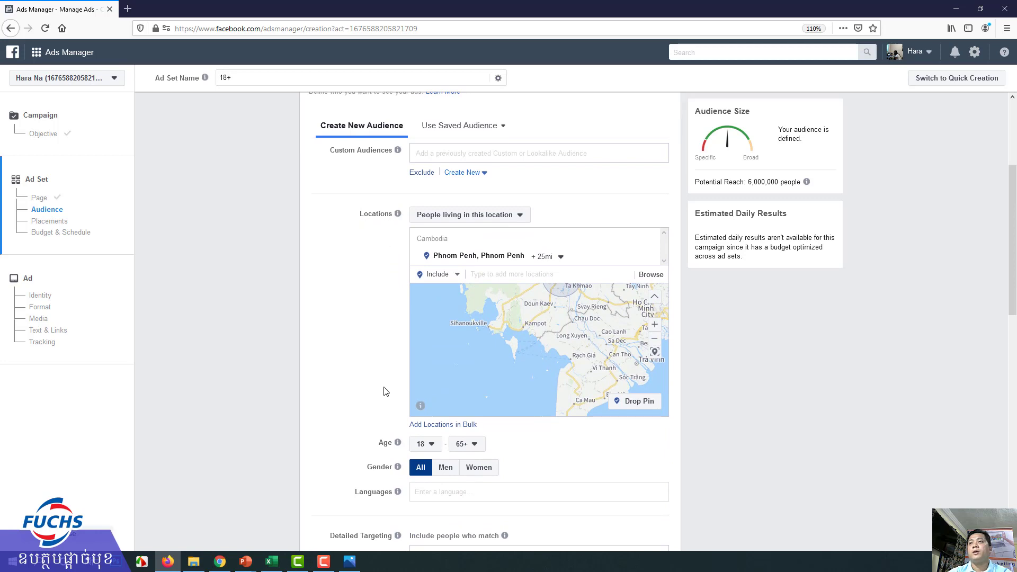
{"action": "double_click", "coordinate": [387, 442]}
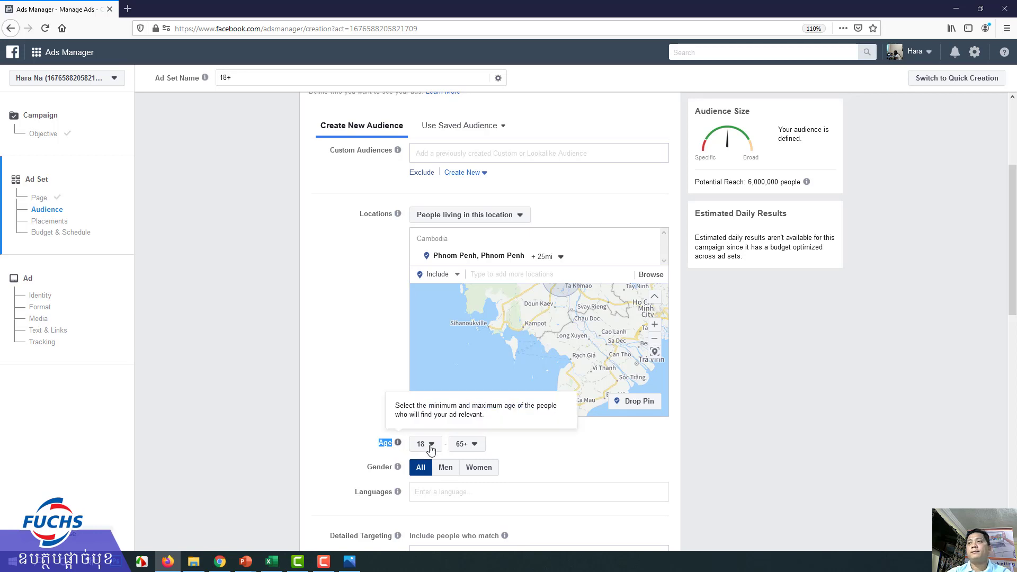
Set the audience age range to minimum 22 and maximum 40
{"action": "left_click", "coordinate": [431, 444]}
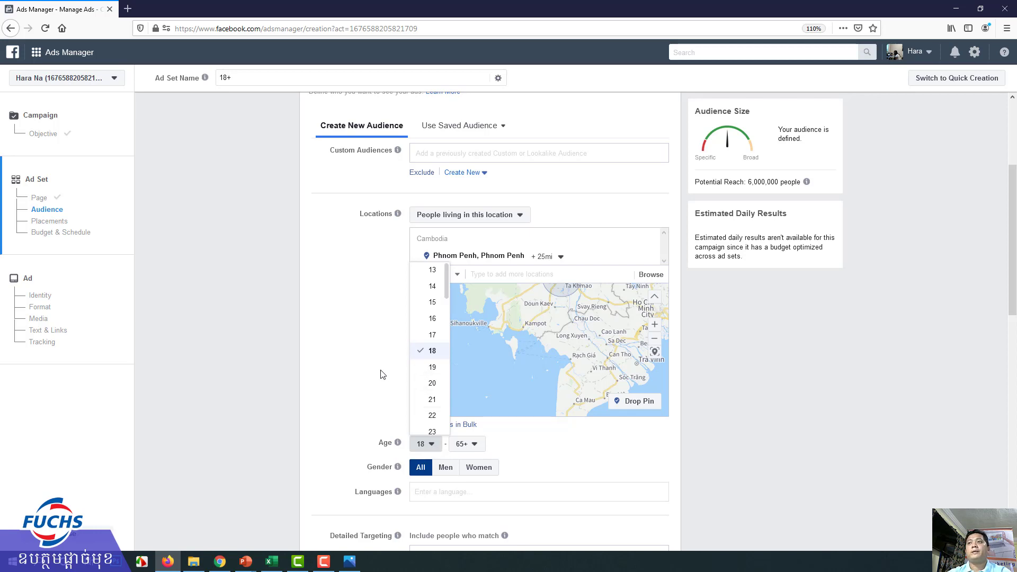
{"action": "scroll", "coordinate": [425, 367], "scroll_direction": "down", "scroll_amount": 1}
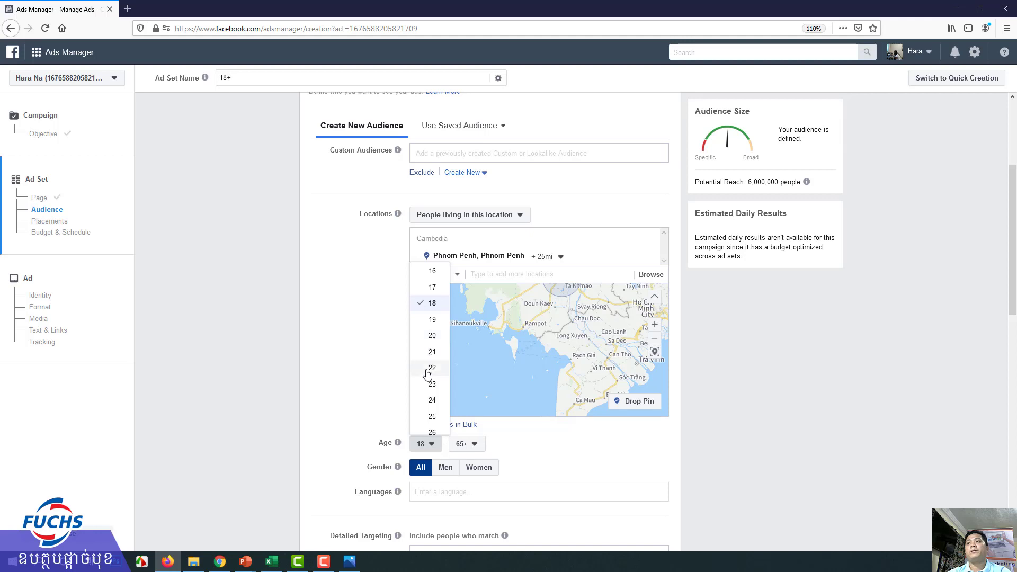
{"action": "left_click", "coordinate": [432, 367]}
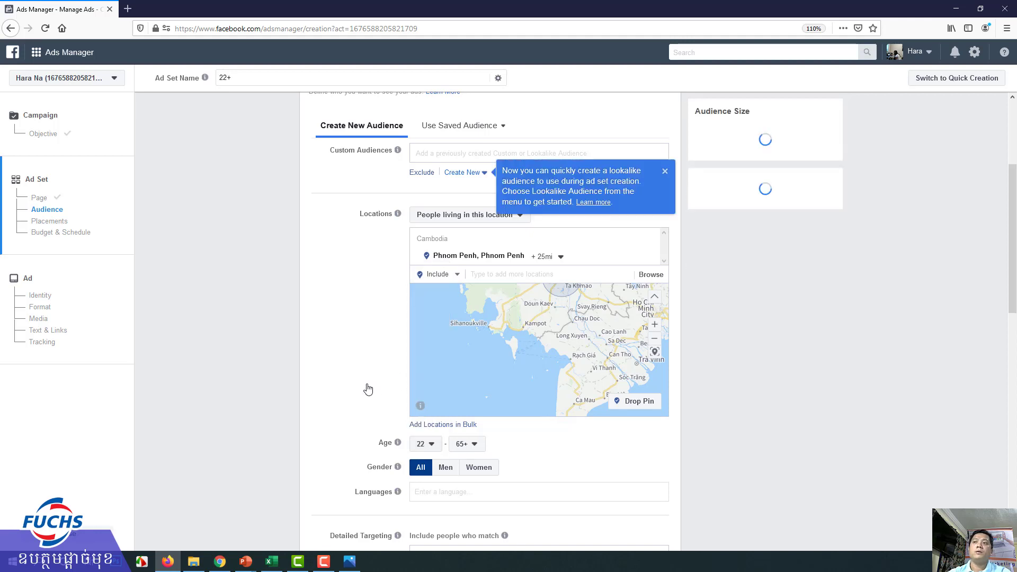
{"action": "left_click", "coordinate": [475, 444]}
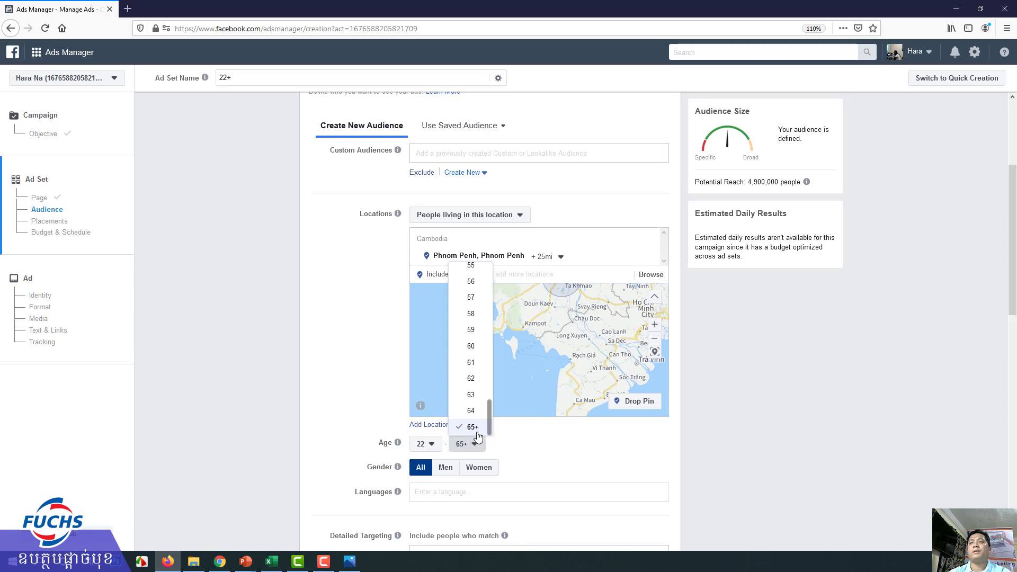
{"action": "scroll", "coordinate": [477, 376], "scroll_direction": "up", "scroll_amount": 5}
{"action": "scroll", "coordinate": [476, 374], "scroll_direction": "up", "scroll_amount": 4}
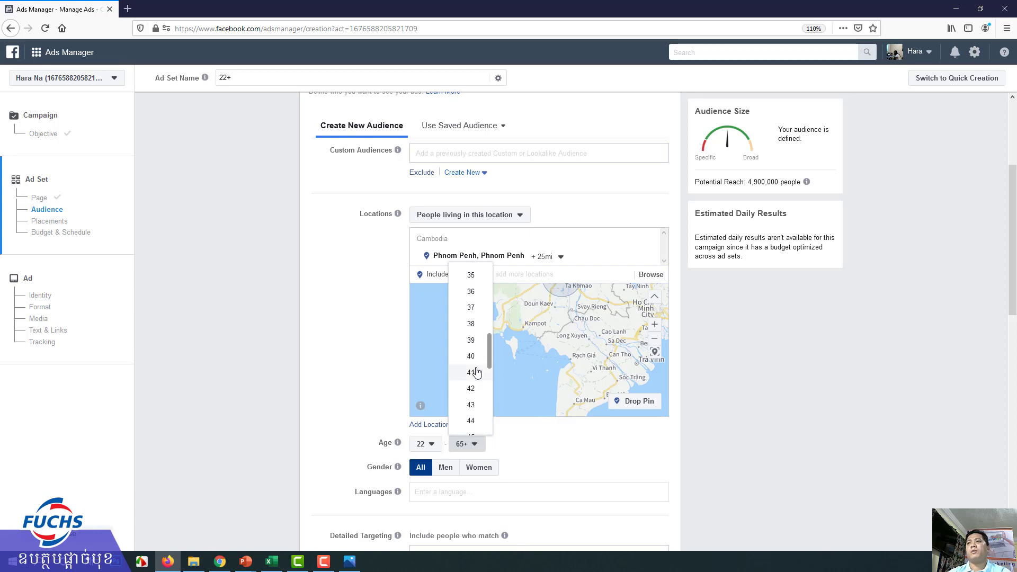
{"action": "scroll", "coordinate": [475, 366], "scroll_direction": "up", "scroll_amount": 2}
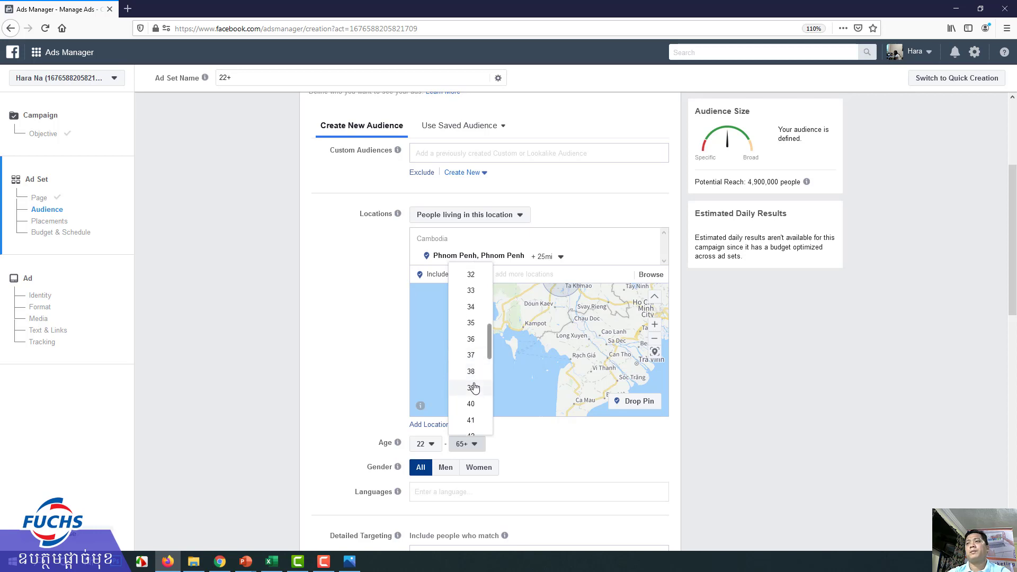
{"action": "scroll", "coordinate": [471, 388], "scroll_direction": "down", "scroll_amount": 2}
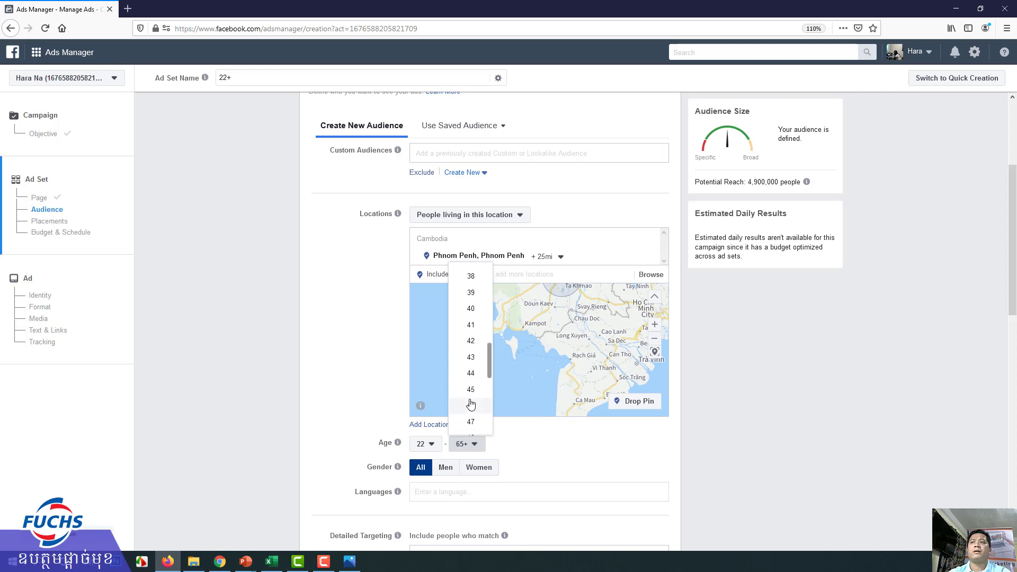
{"action": "scroll", "coordinate": [473, 403], "scroll_direction": "down", "scroll_amount": 2}
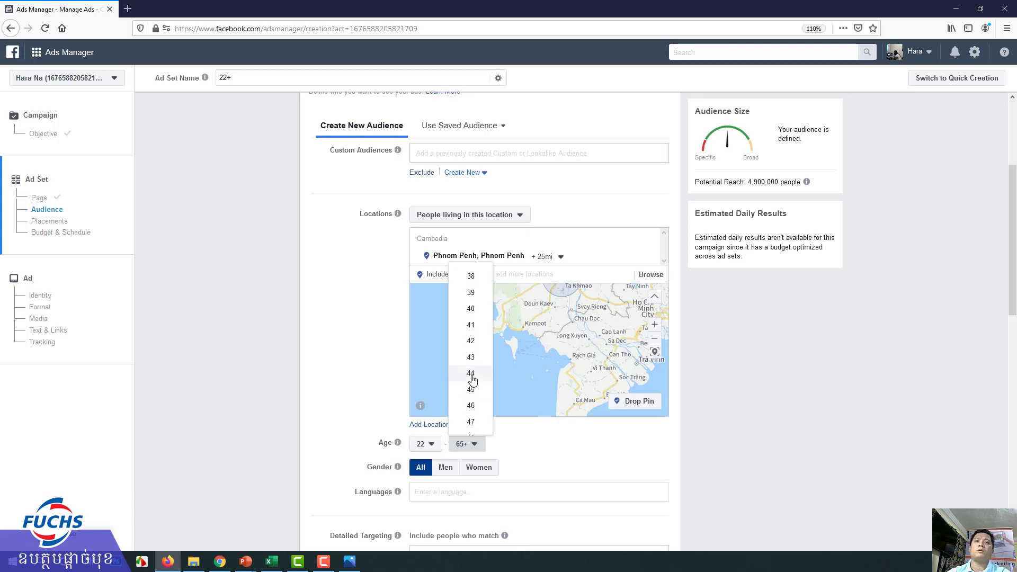
{"action": "scroll", "coordinate": [473, 379], "scroll_direction": "up", "scroll_amount": 2}
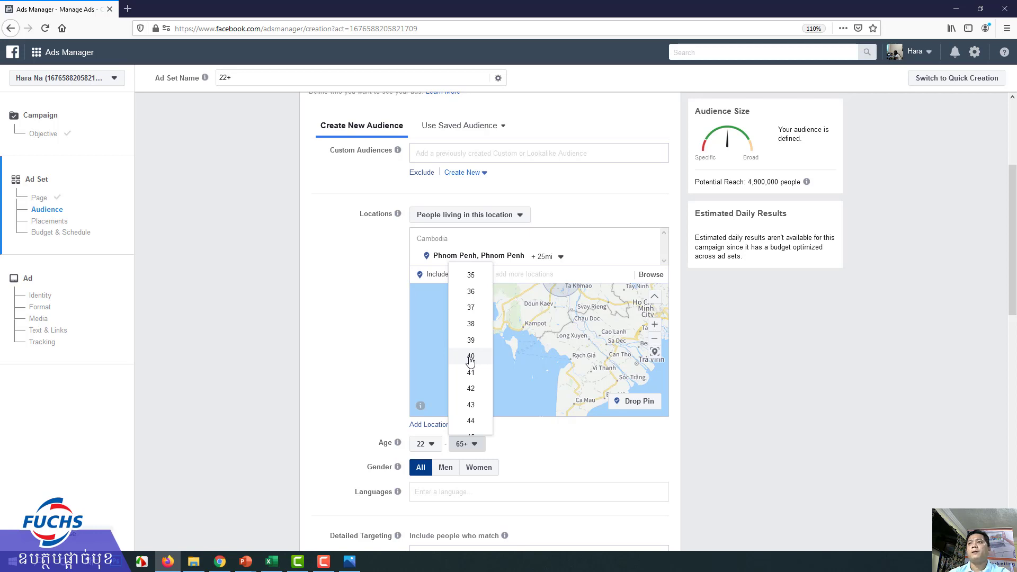
{"action": "left_click", "coordinate": [526, 437]}
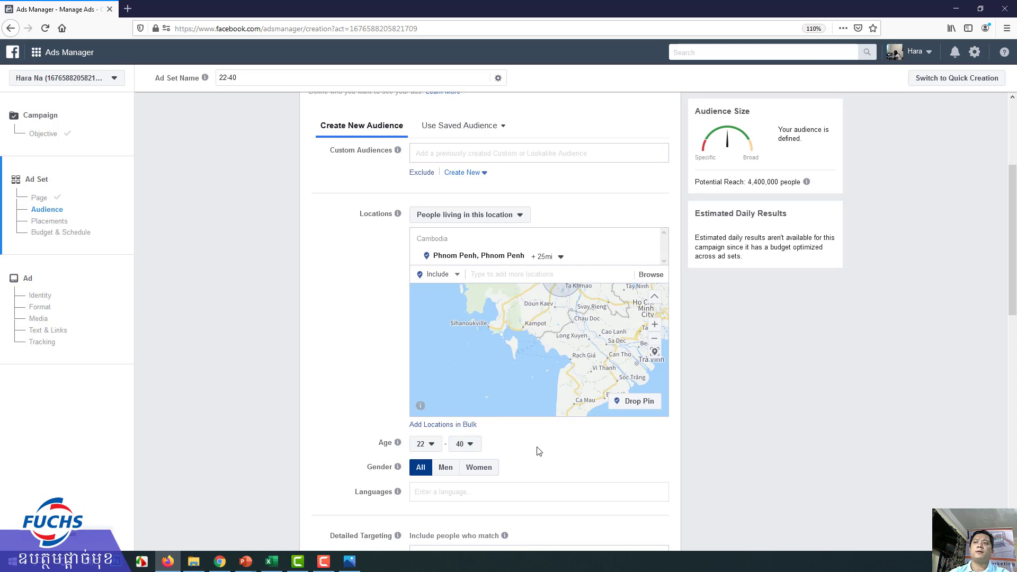
{"action": "scroll", "coordinate": [538, 451], "scroll_direction": "down", "scroll_amount": 3}
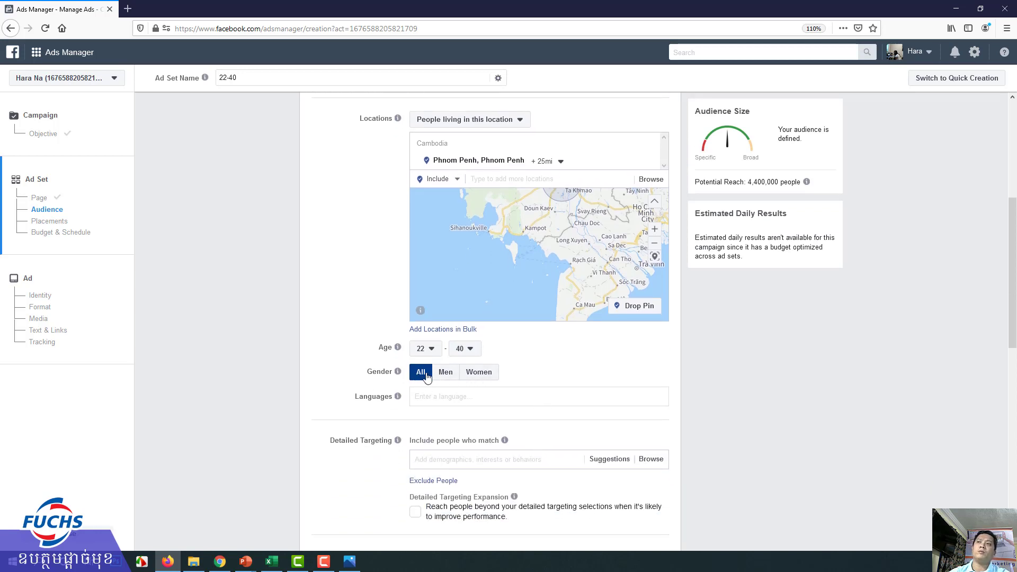
Leave Languages blank and gender at All, moving on to the Detailed Targeting search field
{"action": "left_click", "coordinate": [430, 395]}
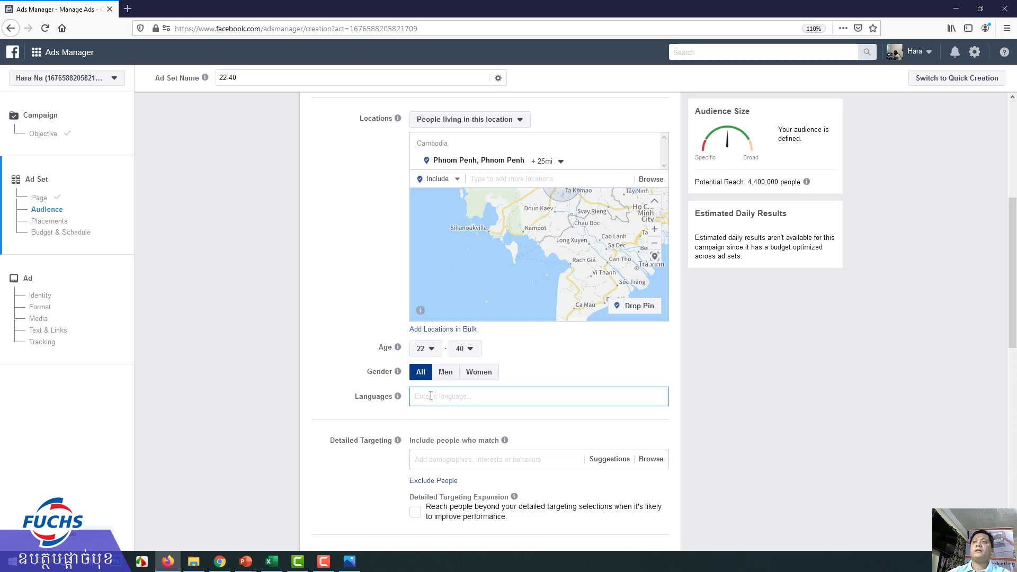
{"action": "scroll", "coordinate": [430, 395], "scroll_direction": "down", "scroll_amount": 2}
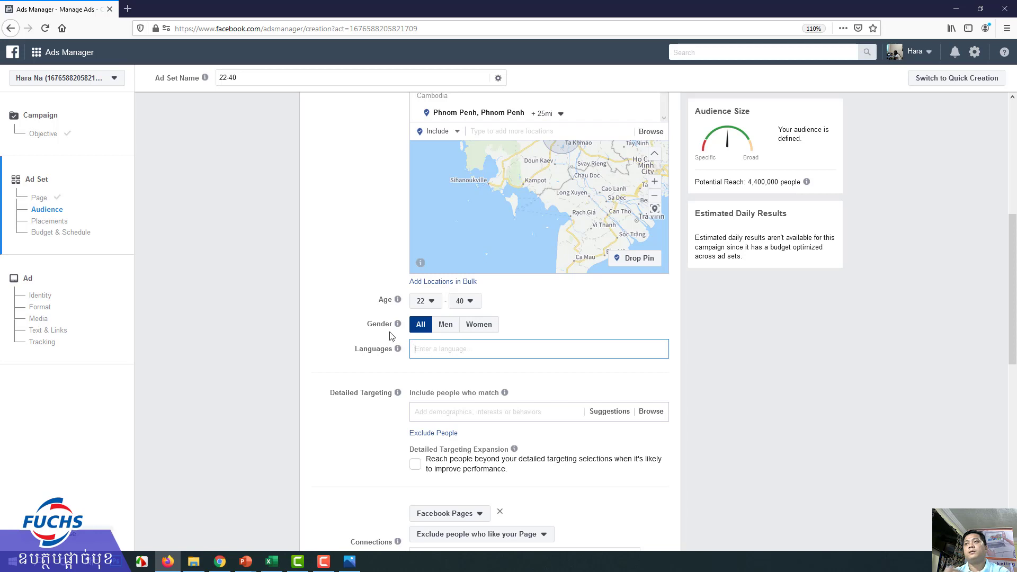
{"action": "left_click", "coordinate": [401, 344]}
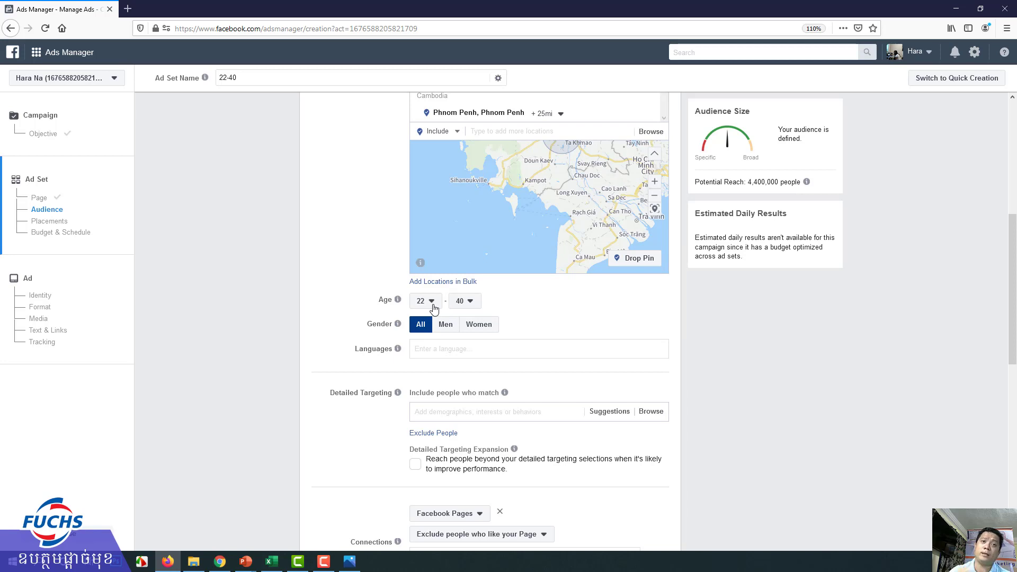
{"action": "scroll", "coordinate": [369, 284], "scroll_direction": "down", "scroll_amount": 3}
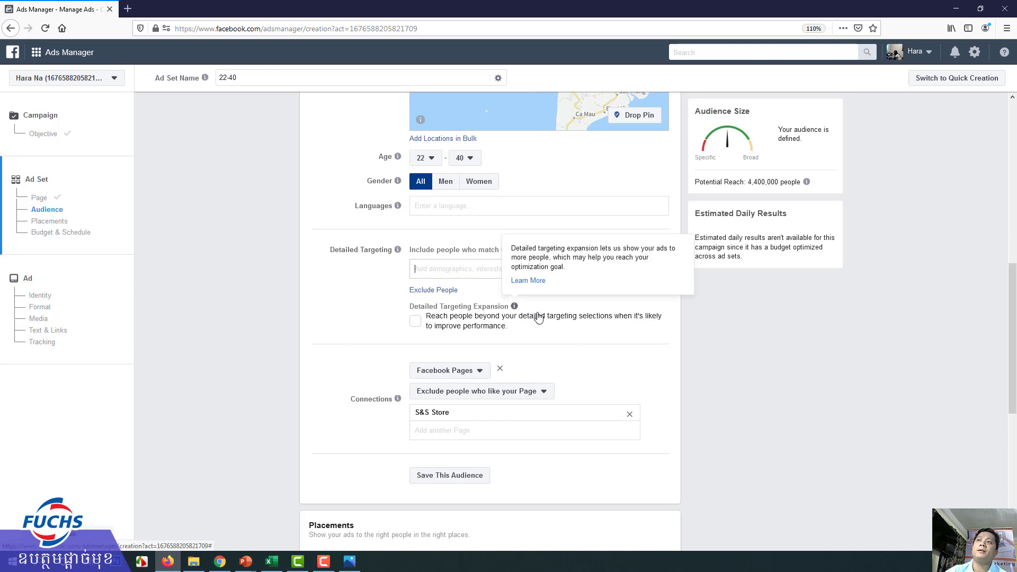
{"action": "scroll", "coordinate": [539, 316], "scroll_direction": "up", "scroll_amount": 2}
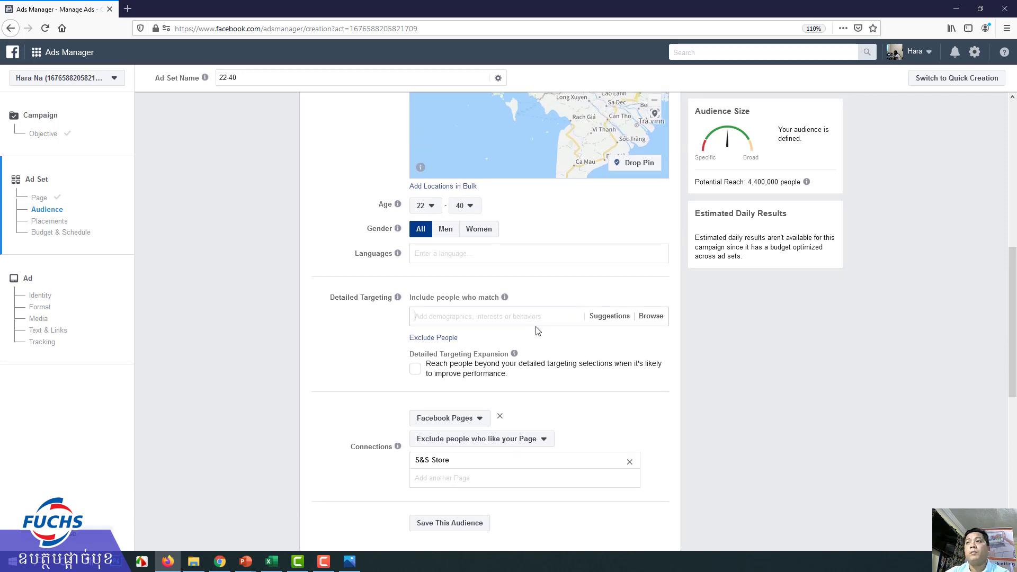
{"action": "scroll", "coordinate": [539, 331], "scroll_direction": "up", "scroll_amount": 4}
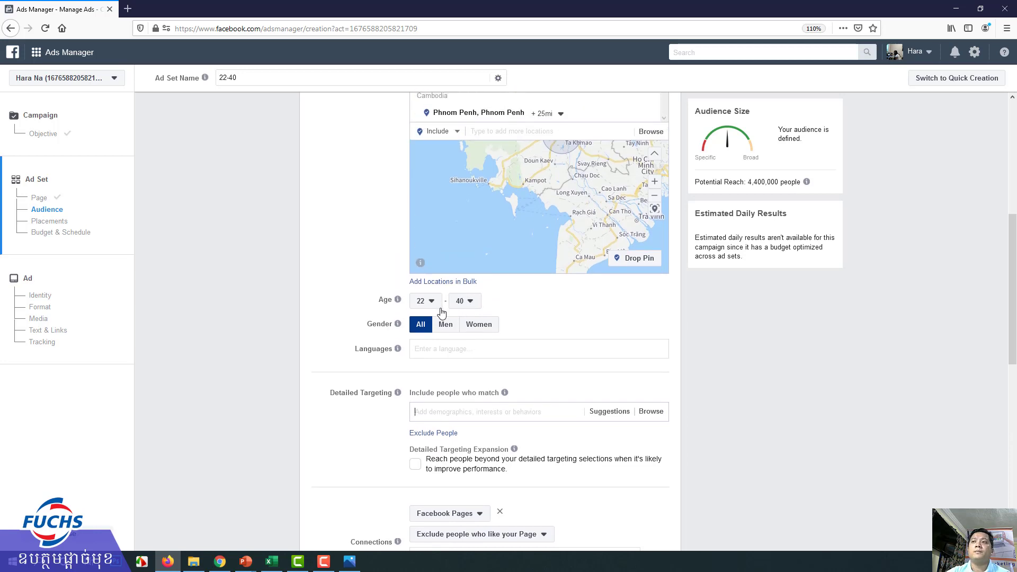
{"action": "left_click", "coordinate": [474, 412]}
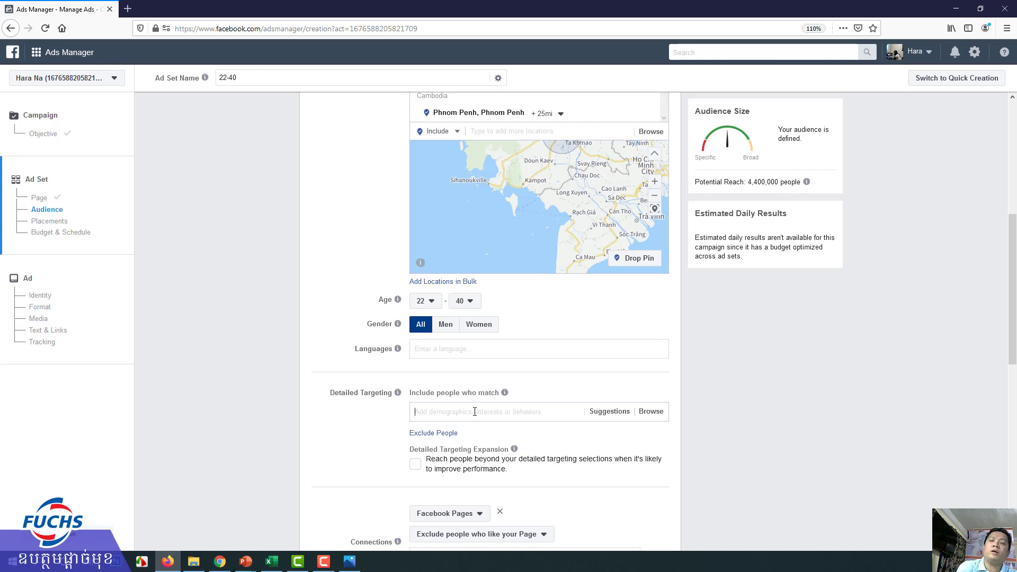
Search detailed targeting for education, then 'un', and add the University interest
{"action": "left_click", "coordinate": [474, 412]}
{"action": "type", "text": "education"}
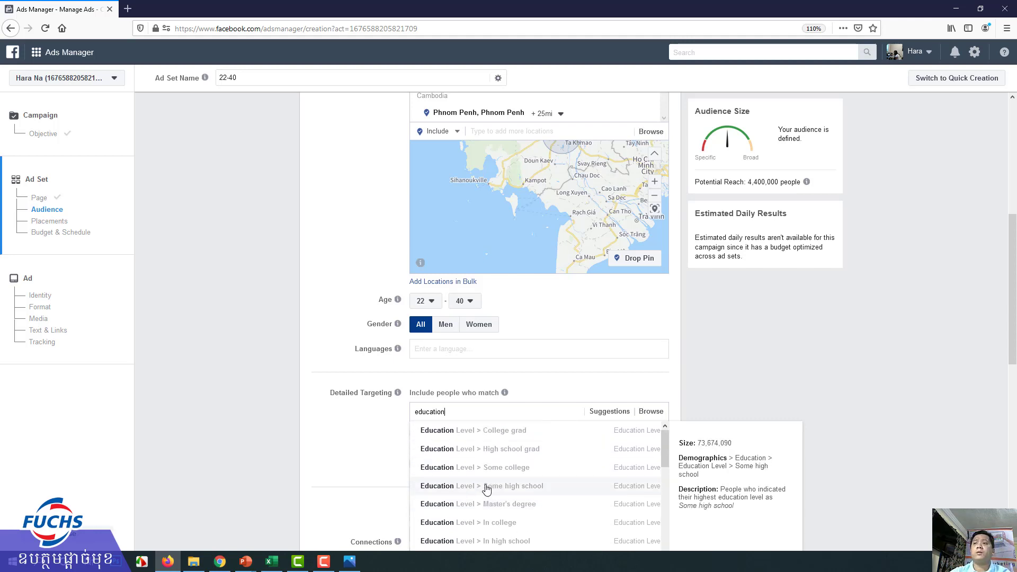
{"action": "scroll", "coordinate": [484, 488], "scroll_direction": "up", "scroll_amount": 3}
{"action": "scroll", "coordinate": [484, 488], "scroll_direction": "down", "scroll_amount": 3}
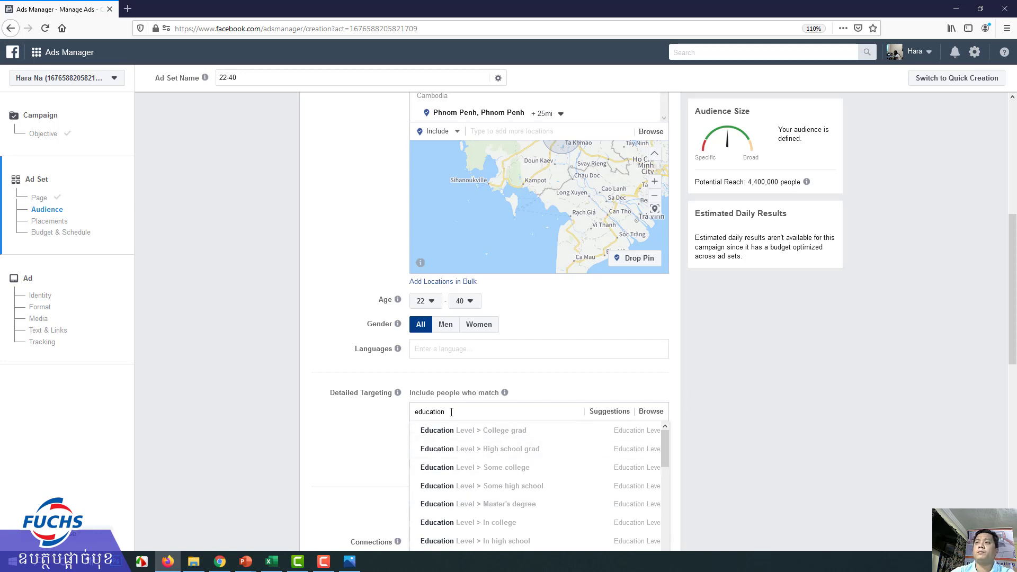
{"action": "left_click_drag", "start_coordinate": [448, 412], "coordinate": [403, 412]}
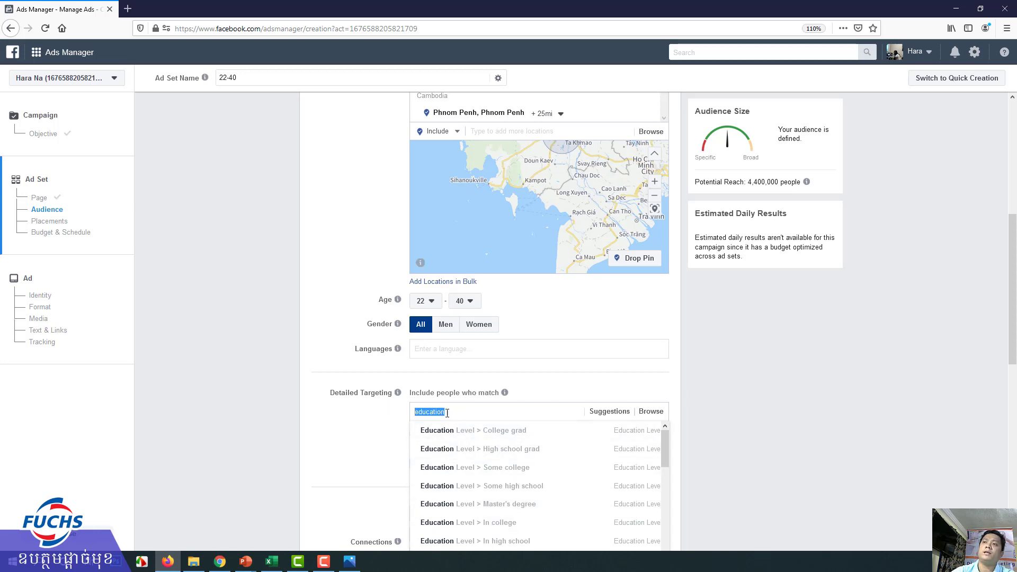
{"action": "type", "text": "university"}
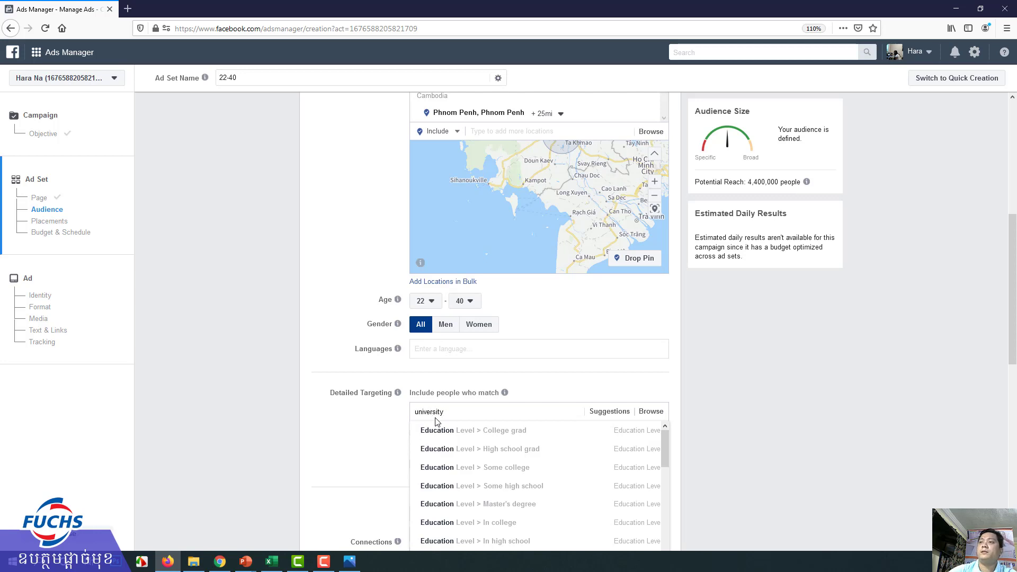
{"action": "left_click", "coordinate": [427, 431]}
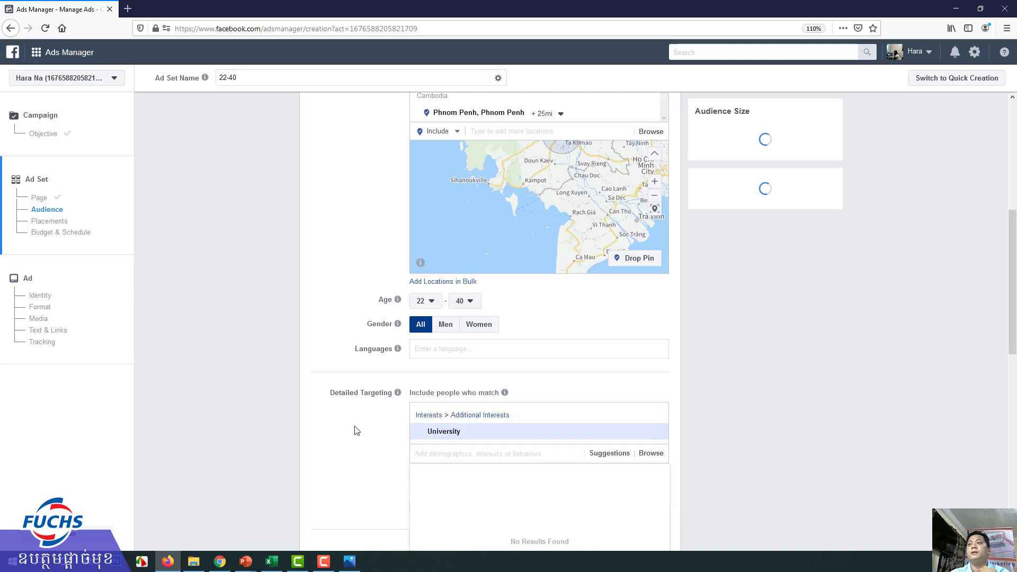
Add the Computers interest and clear the leftover salon search term
{"action": "scroll", "coordinate": [372, 449], "scroll_direction": "down", "scroll_amount": 3}
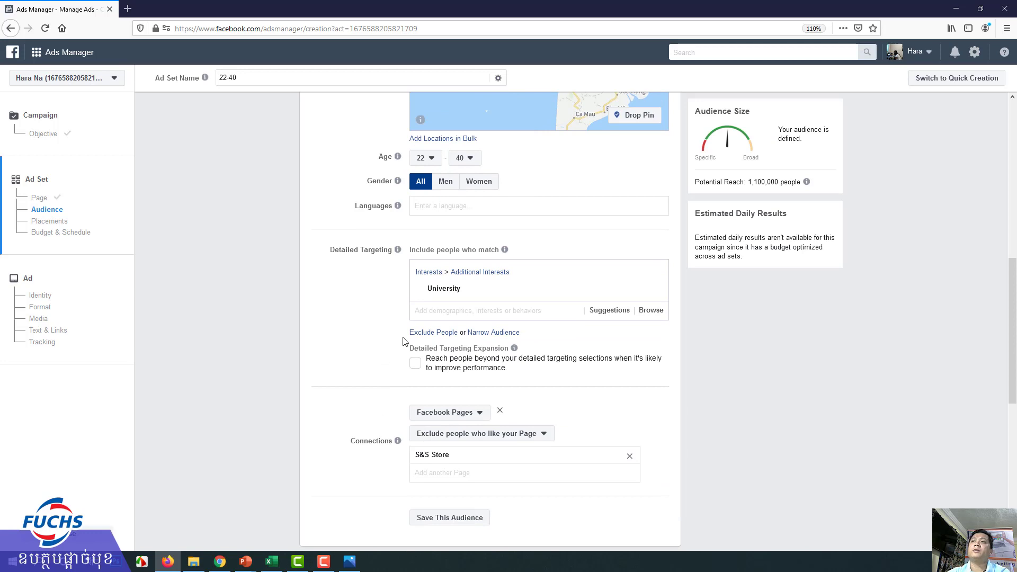
{"action": "left_click", "coordinate": [426, 310]}
{"action": "type", "text": "con"}
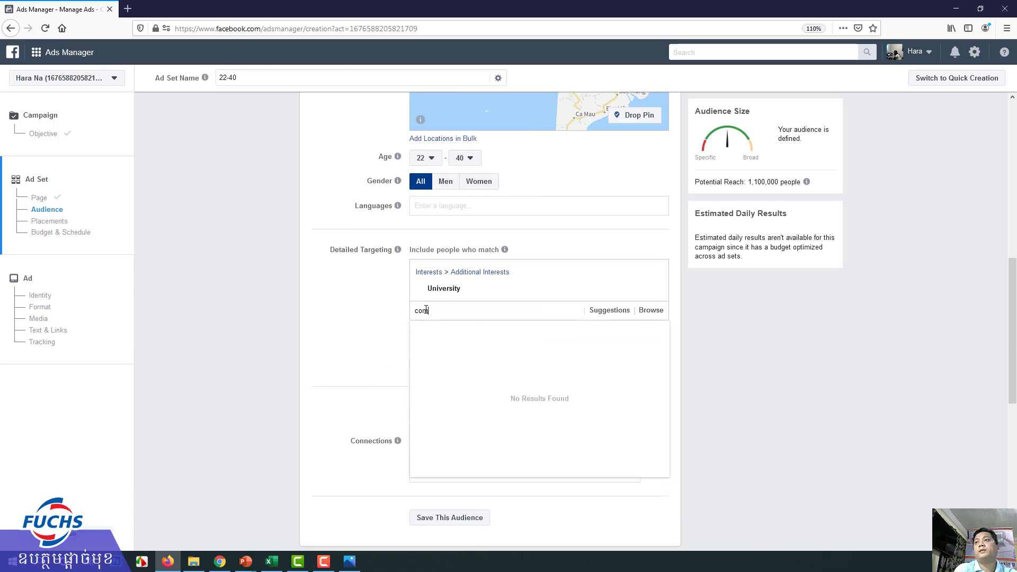
{"action": "type", "text": "puter sk"}
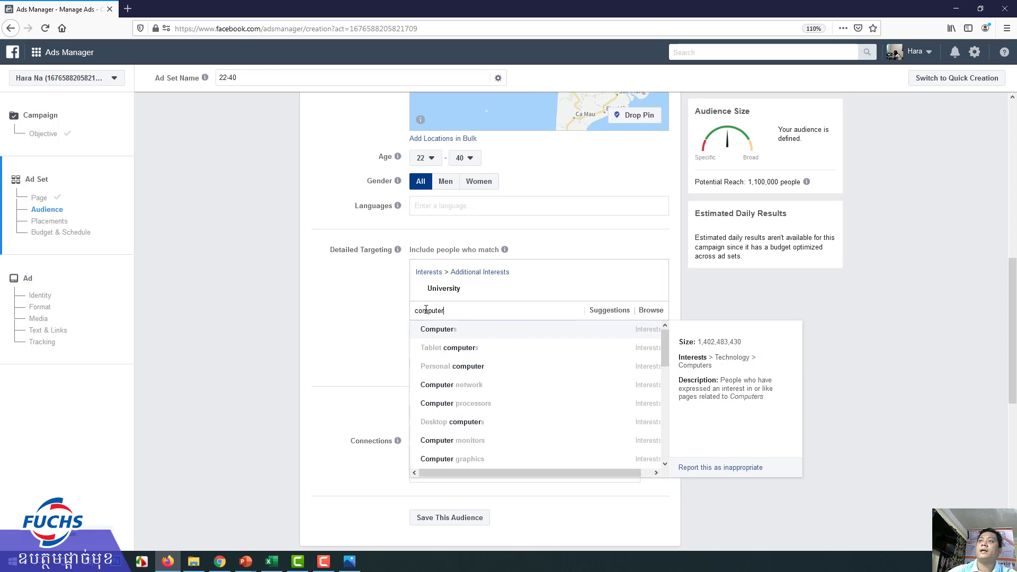
{"action": "left_click", "coordinate": [437, 329]}
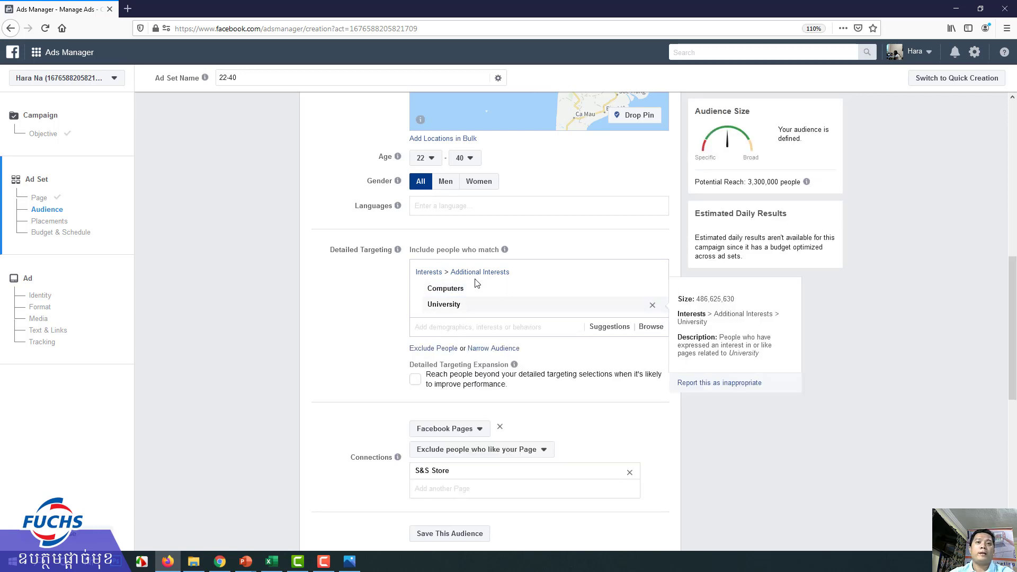
{"action": "left_click", "coordinate": [472, 330]}
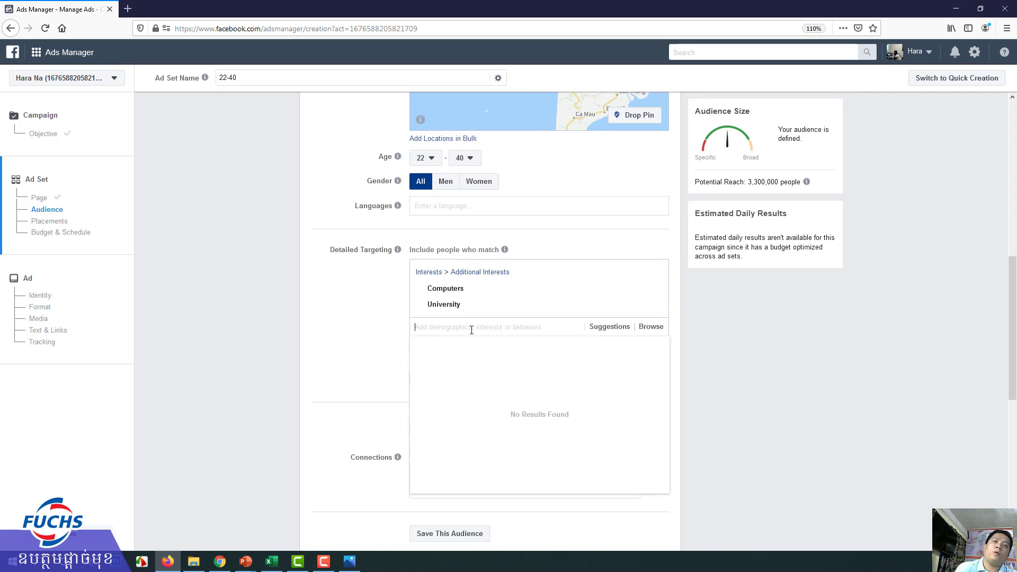
{"action": "type", "text": "salon"}
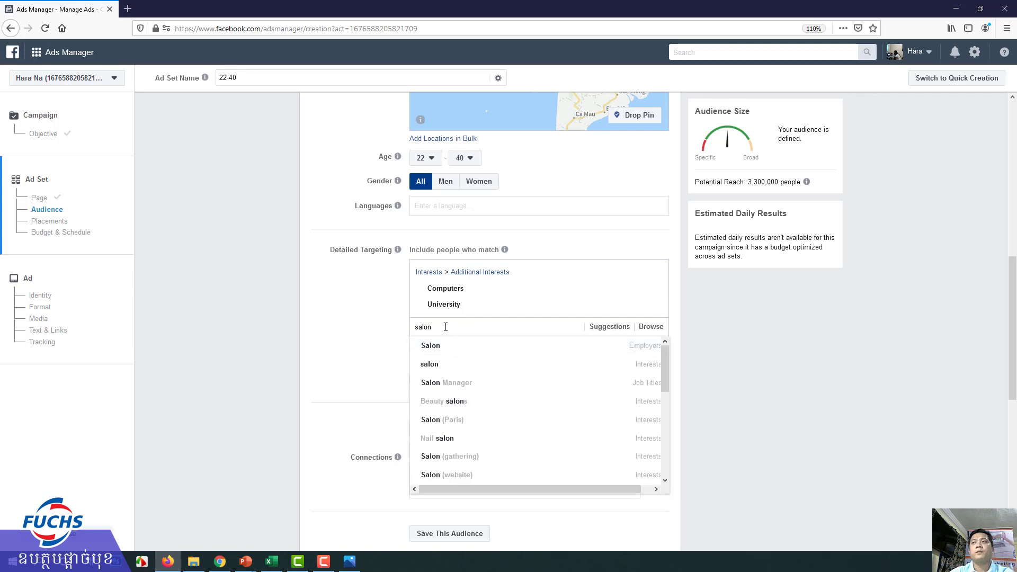
{"action": "left_click_drag", "start_coordinate": [445, 326], "coordinate": [387, 317]}
{"action": "key", "text": "BackSpace"}
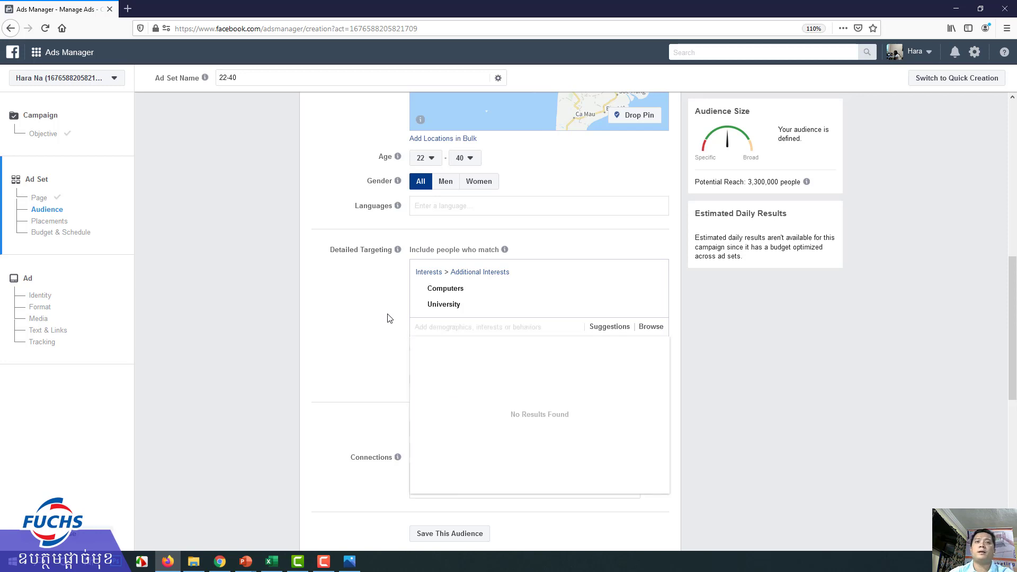
{"action": "left_click", "coordinate": [389, 317]}
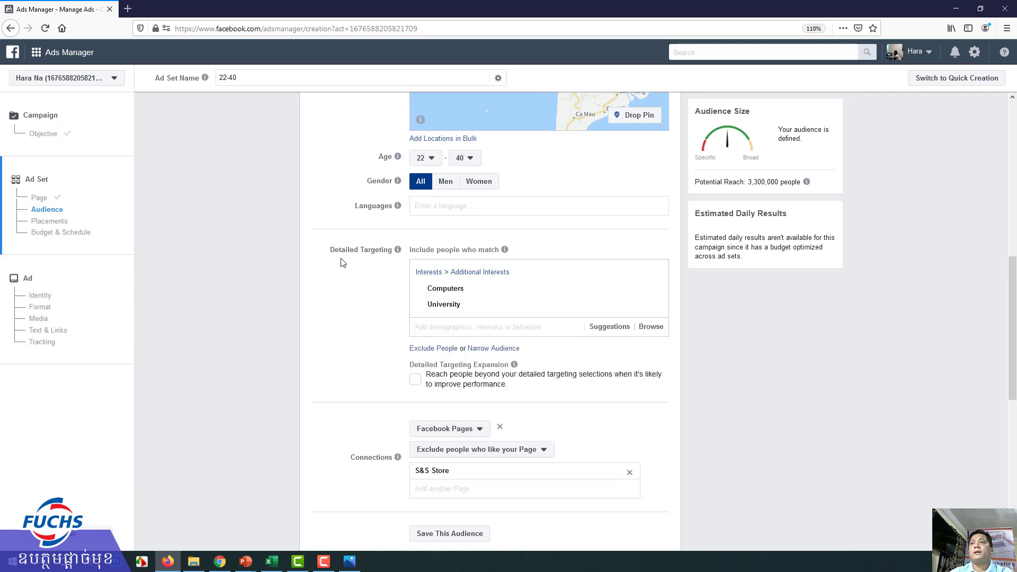
Keep the Connections setting on 'Exclude people who like your Page'
{"action": "mouse_move", "coordinate": [464, 297]}
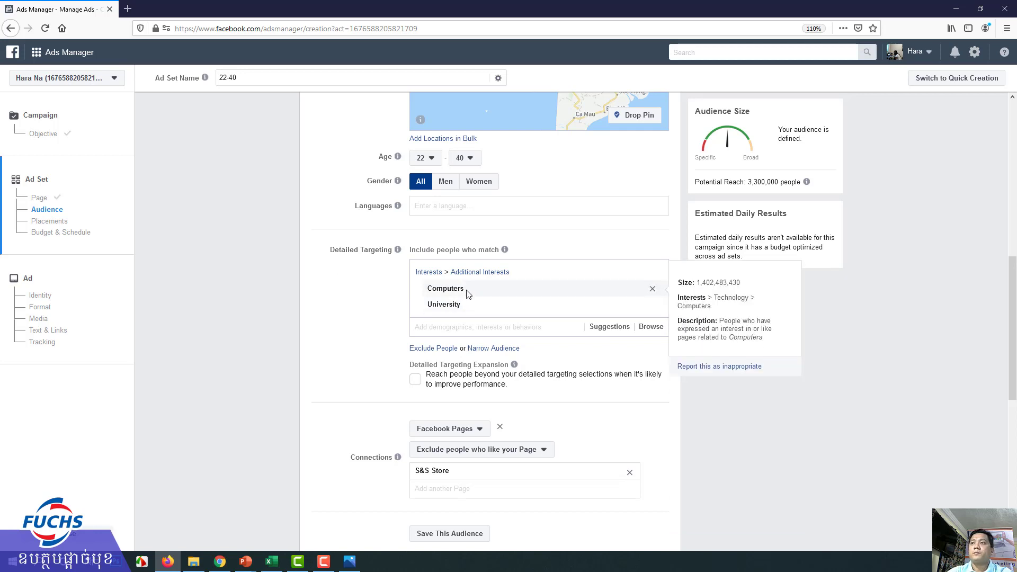
{"action": "scroll", "coordinate": [477, 368], "scroll_direction": "down", "scroll_amount": 3}
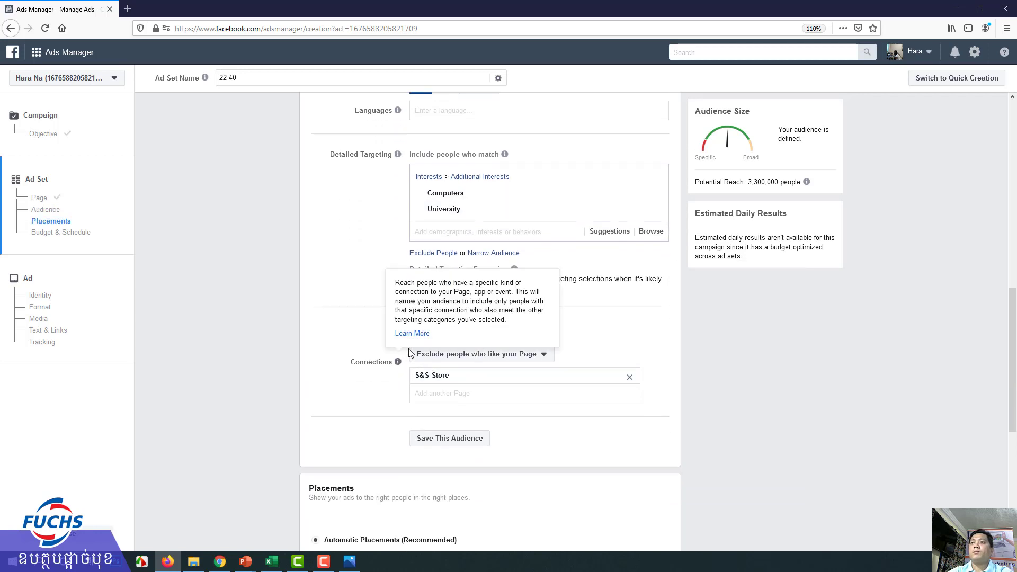
{"action": "left_click", "coordinate": [437, 361]}
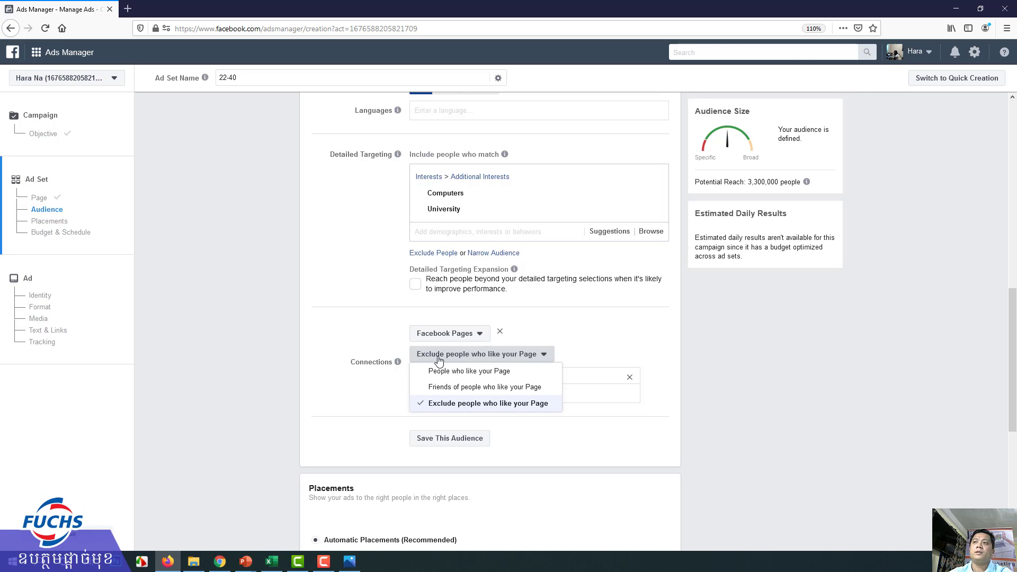
{"action": "left_click", "coordinate": [439, 361]}
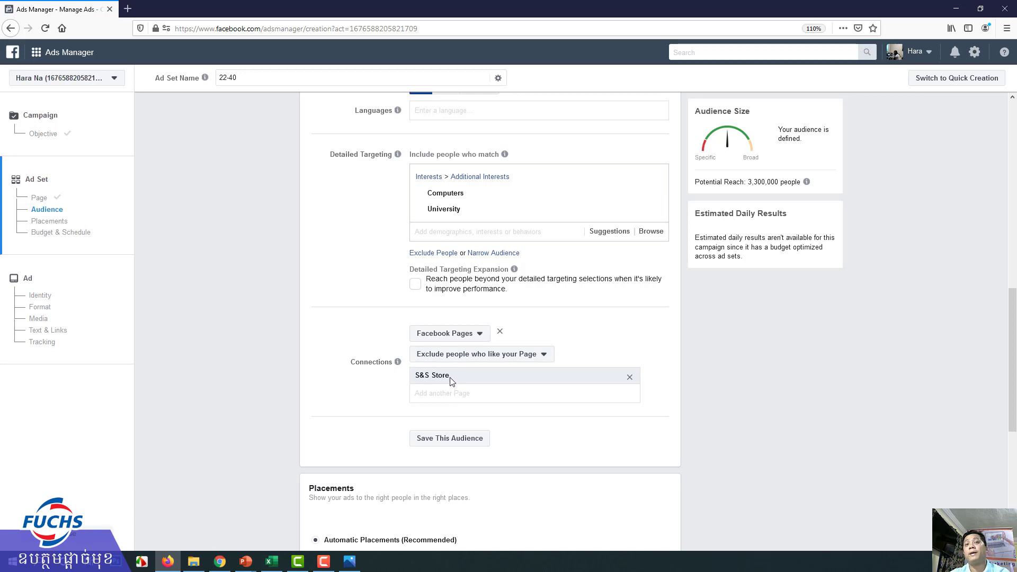
{"action": "left_click", "coordinate": [453, 355]}
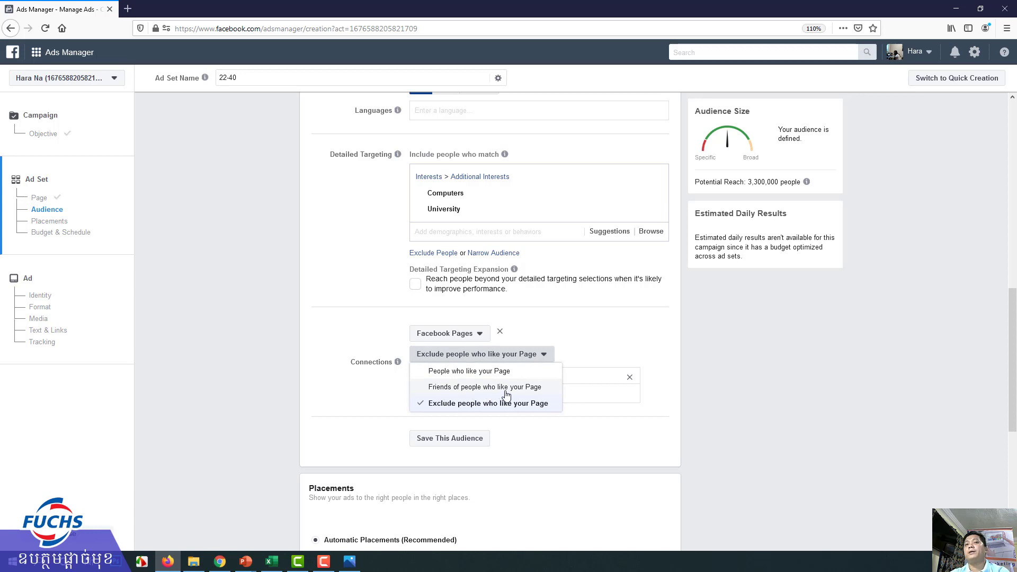
{"action": "left_click", "coordinate": [452, 405]}
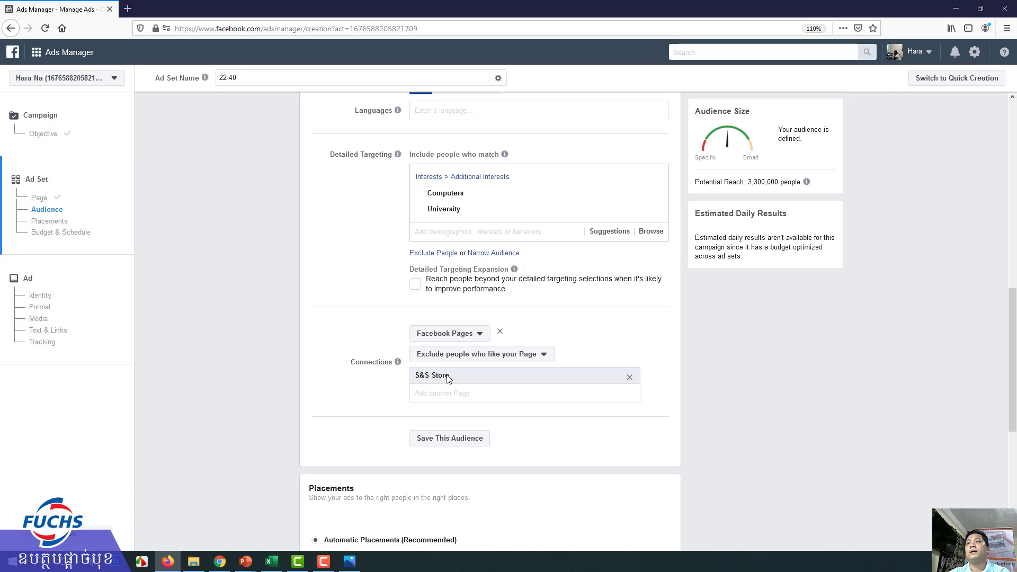
Replace S&S Store in the excluded Pages with a Page found by searching 'nut'
{"action": "left_click", "coordinate": [629, 376]}
{"action": "left_click", "coordinate": [489, 377]}
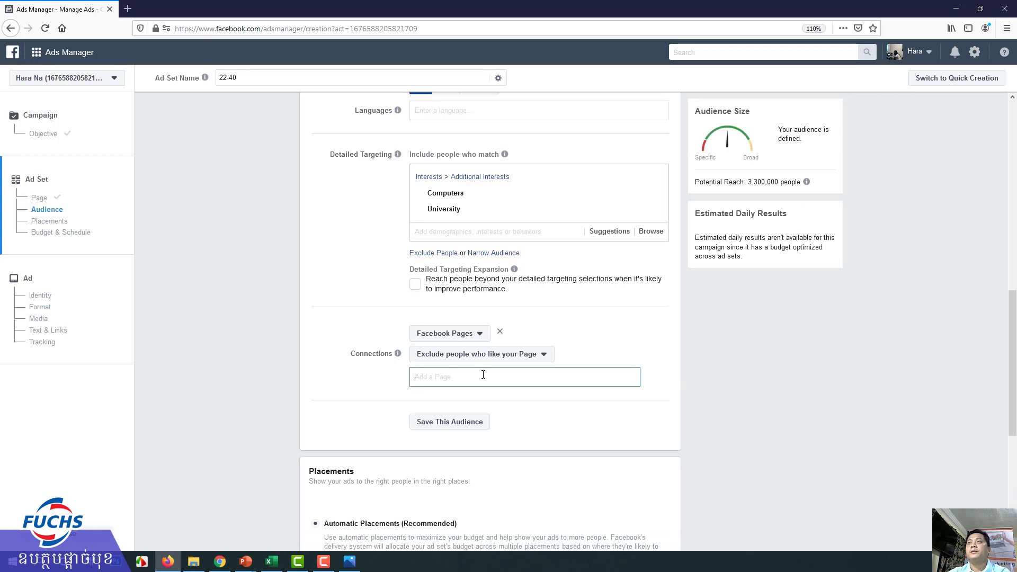
{"action": "type", "text": "nut"}
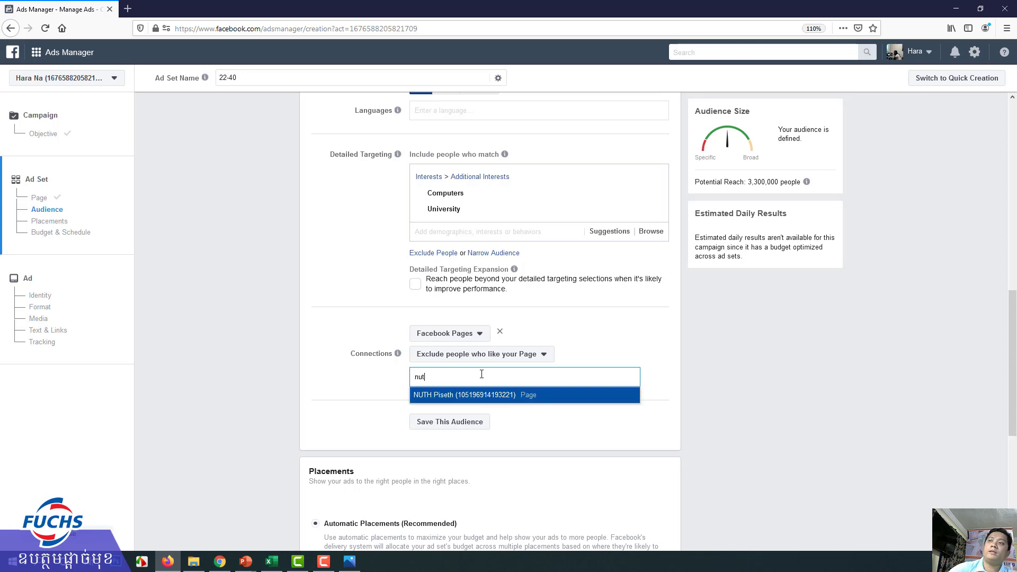
{"action": "left_click", "coordinate": [472, 395]}
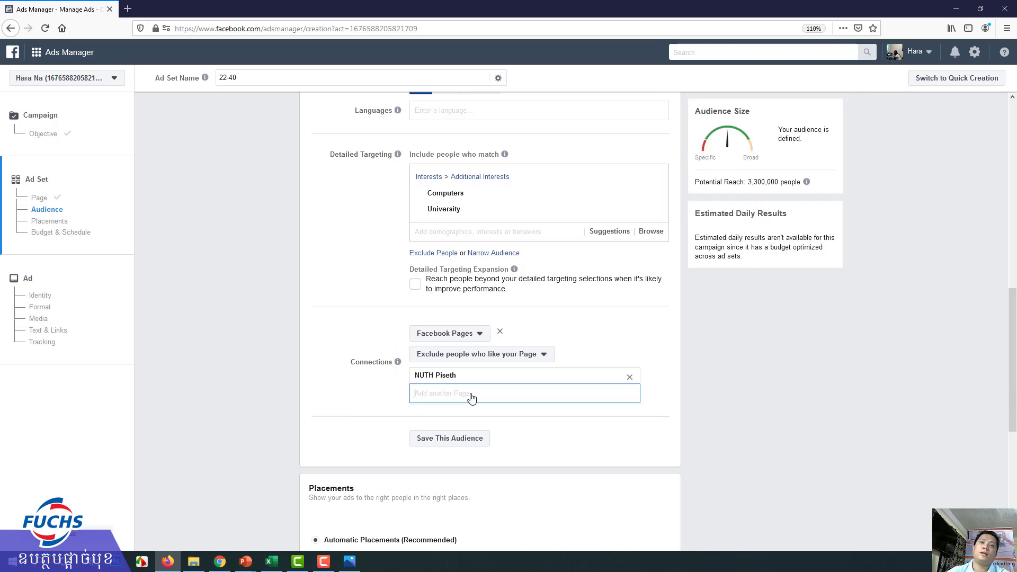
{"action": "left_click", "coordinate": [348, 391]}
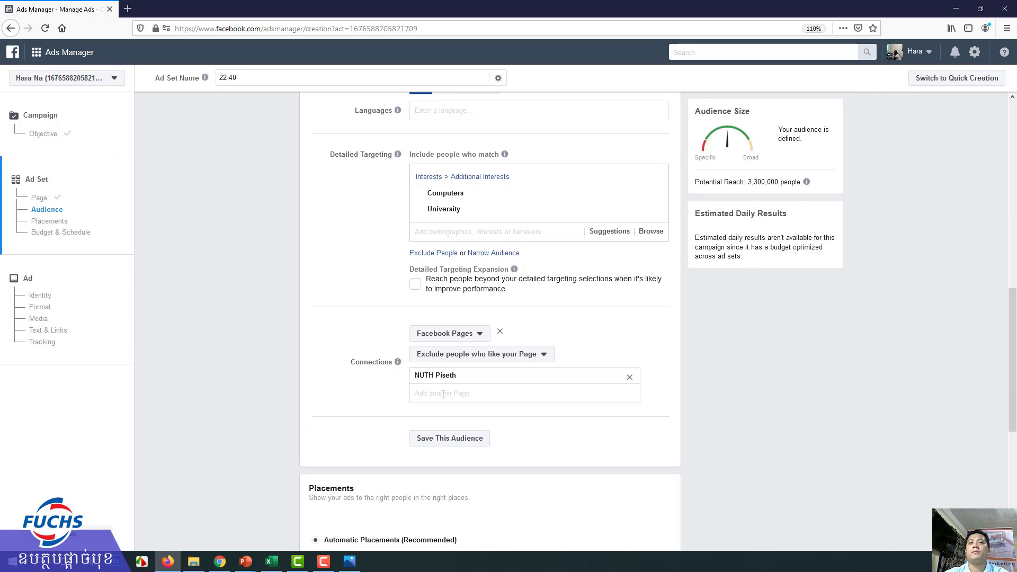
{"action": "scroll", "coordinate": [488, 416], "scroll_direction": "down", "scroll_amount": 3}
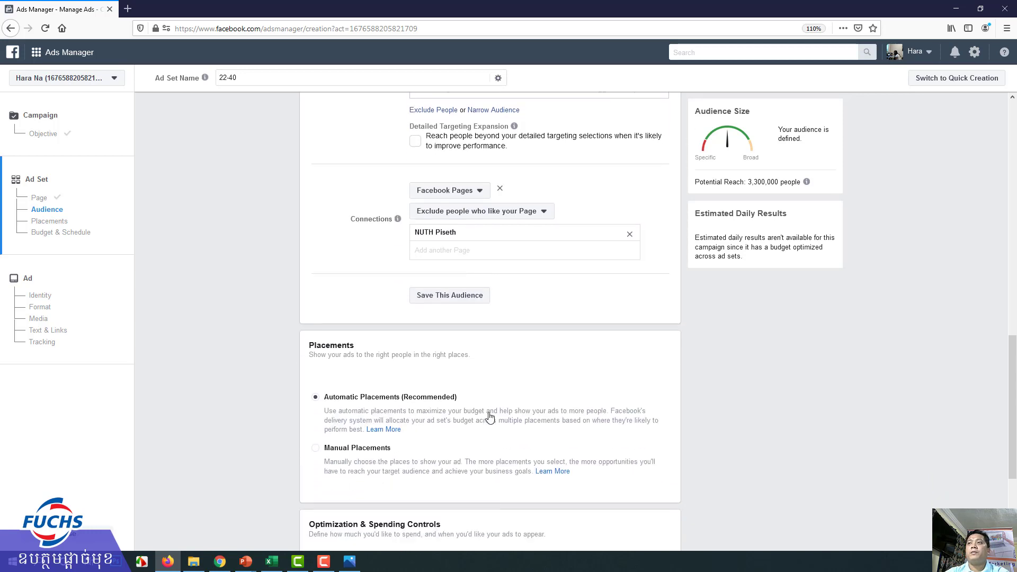
{"action": "scroll", "coordinate": [490, 418], "scroll_direction": "up", "scroll_amount": 2}
{"action": "scroll", "coordinate": [455, 394], "scroll_direction": "up", "scroll_amount": 3}
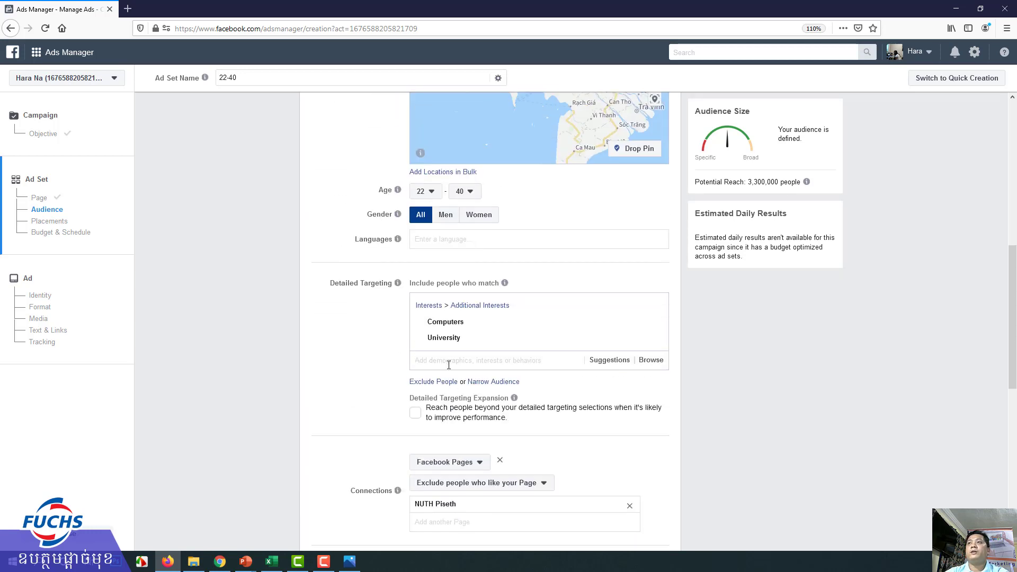
{"action": "scroll", "coordinate": [476, 499], "scroll_direction": "down", "scroll_amount": 2}
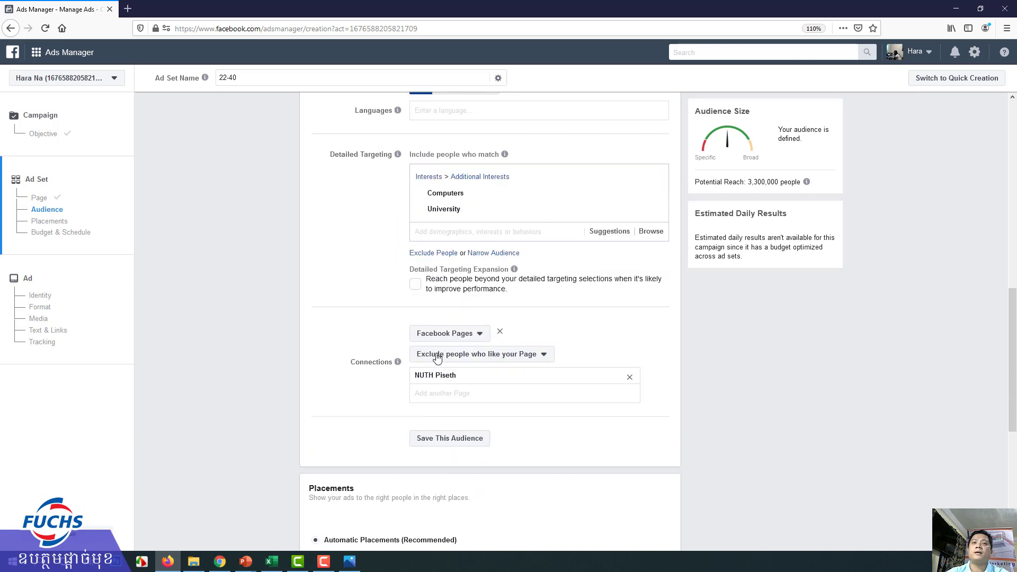
{"action": "scroll", "coordinate": [424, 355], "scroll_direction": "down", "scroll_amount": 4}
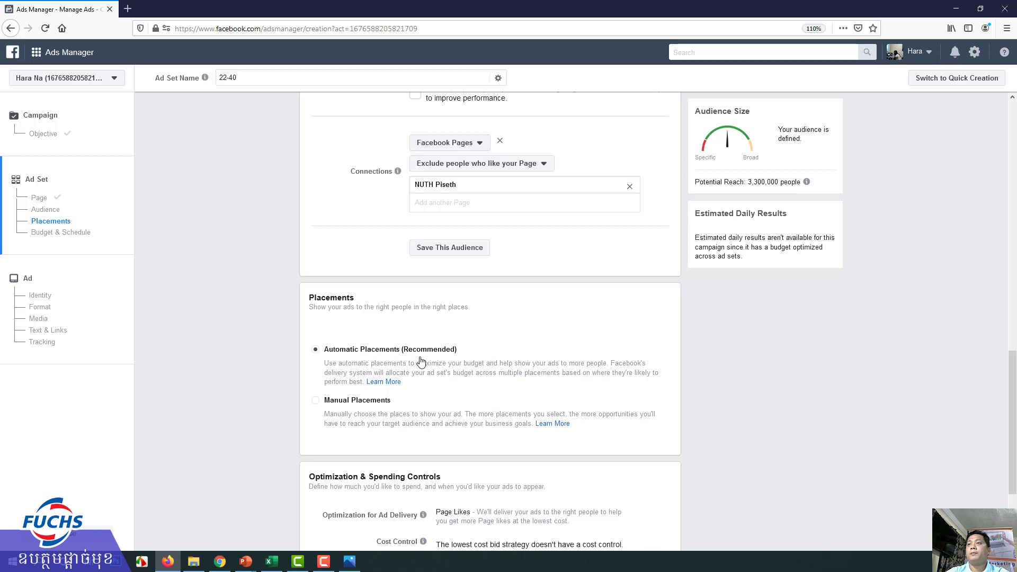
Give the ad set a start and end date, with the end date April 30, 2020
{"action": "scroll", "coordinate": [421, 360], "scroll_direction": "down", "scroll_amount": 3}
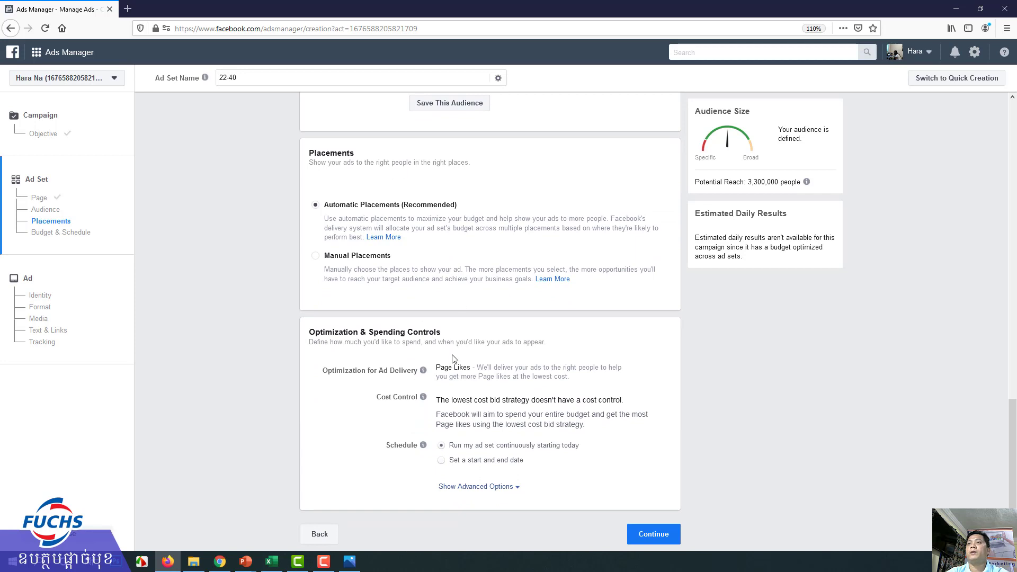
{"action": "scroll", "coordinate": [459, 360], "scroll_direction": "up", "scroll_amount": 2}
{"action": "scroll", "coordinate": [459, 361], "scroll_direction": "down", "scroll_amount": 2}
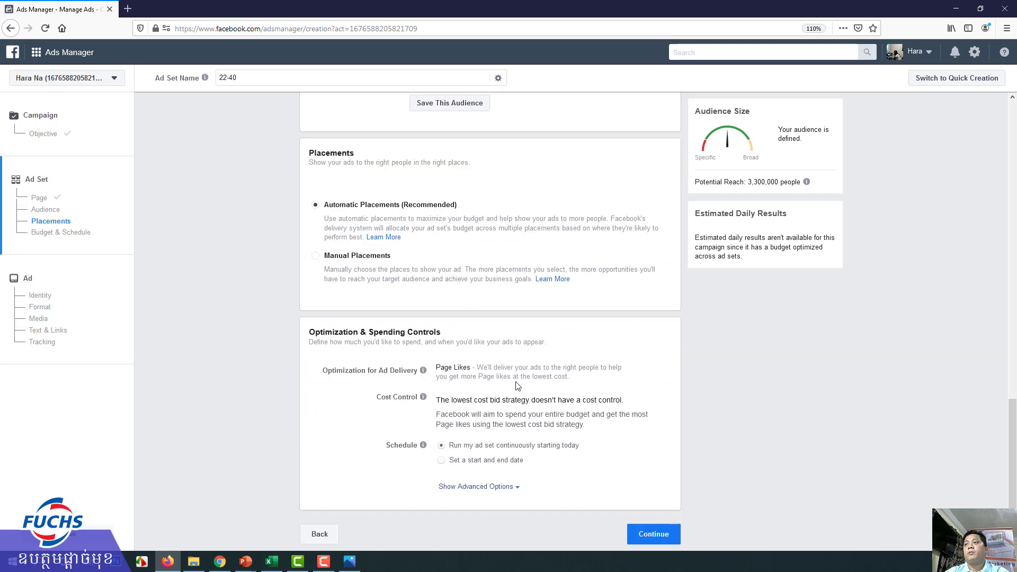
{"action": "left_click", "coordinate": [441, 460]}
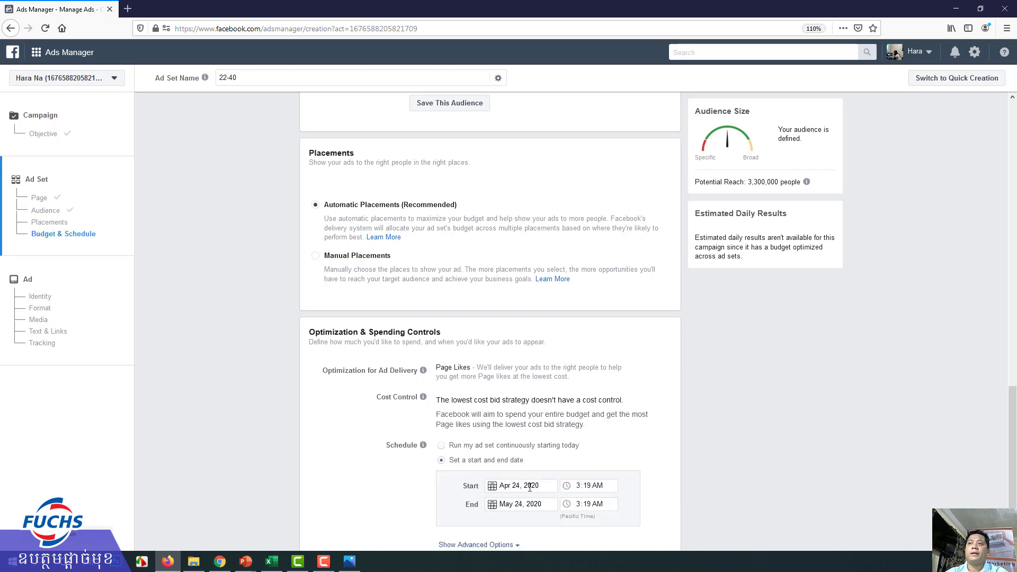
{"action": "scroll", "coordinate": [670, 494], "scroll_direction": "down", "scroll_amount": 2}
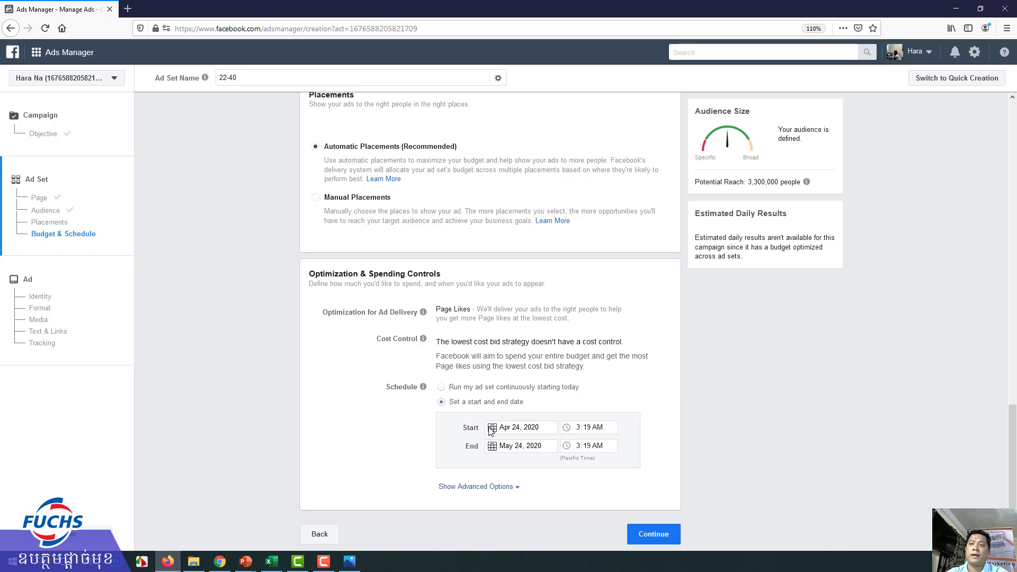
{"action": "left_click", "coordinate": [521, 447]}
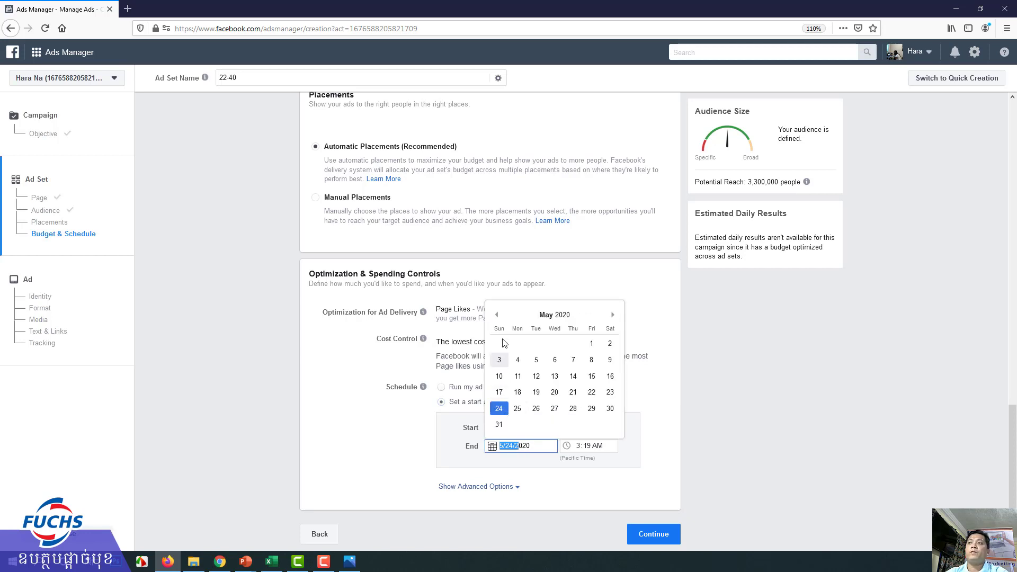
{"action": "left_click", "coordinate": [496, 315]}
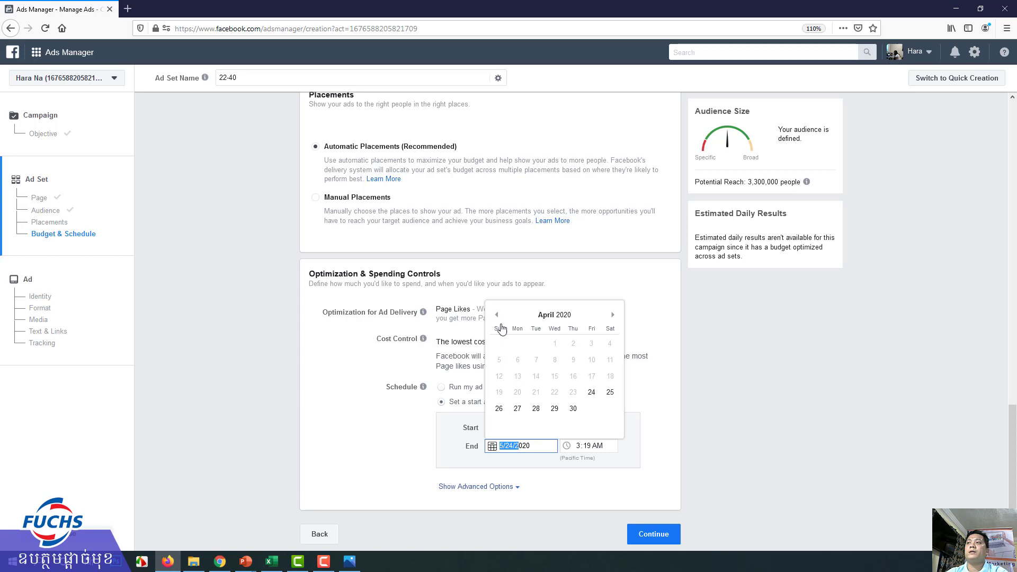
{"action": "left_click", "coordinate": [573, 410]}
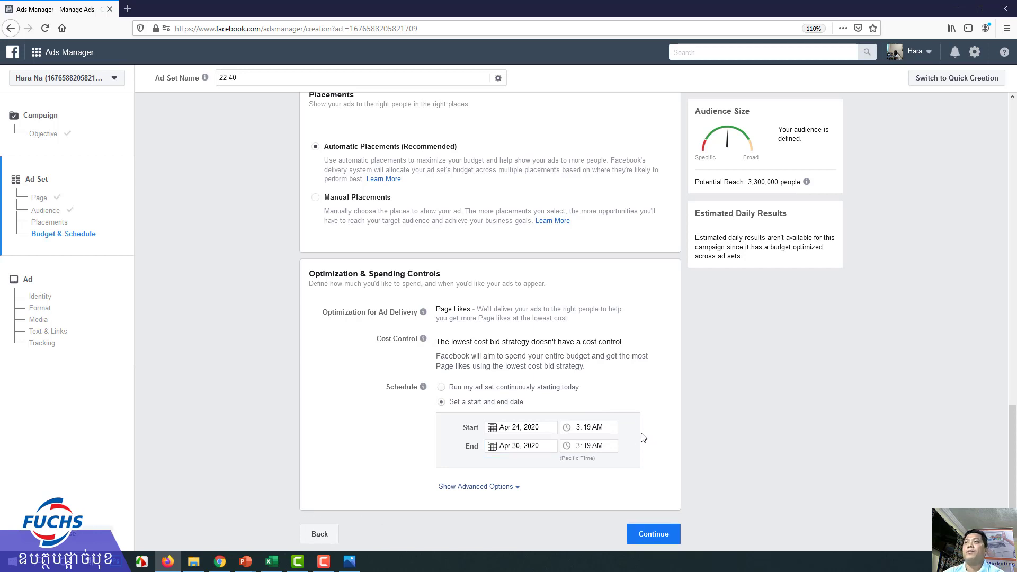
{"action": "scroll", "coordinate": [643, 437], "scroll_direction": "up", "scroll_amount": 1}
{"action": "scroll", "coordinate": [641, 436], "scroll_direction": "up", "scroll_amount": 3}
{"action": "scroll", "coordinate": [642, 440], "scroll_direction": "down", "scroll_amount": 4}
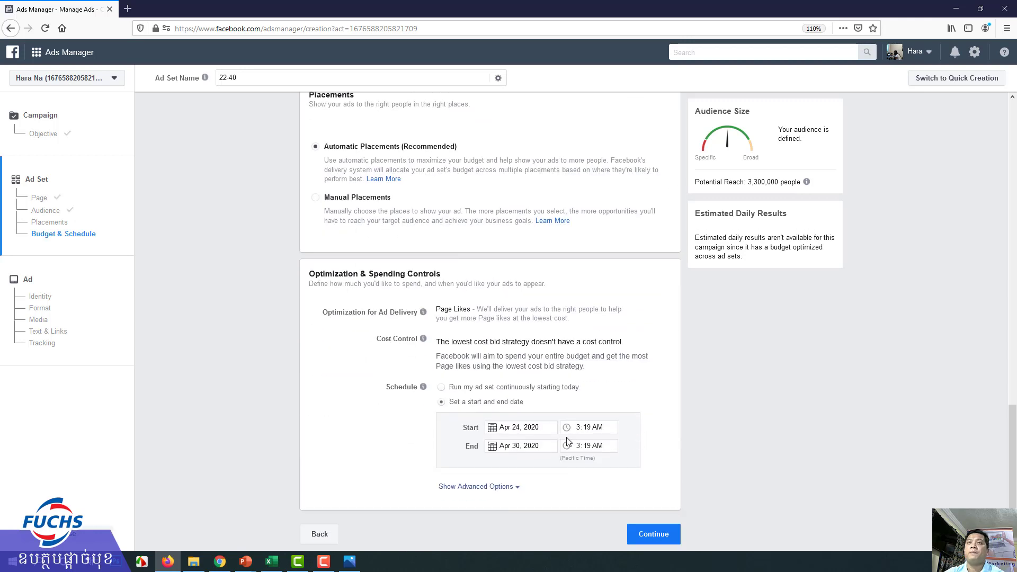
Continue to the ad and swap the untitled image for Boot-cover.png from the image library
{"action": "left_click", "coordinate": [670, 538]}
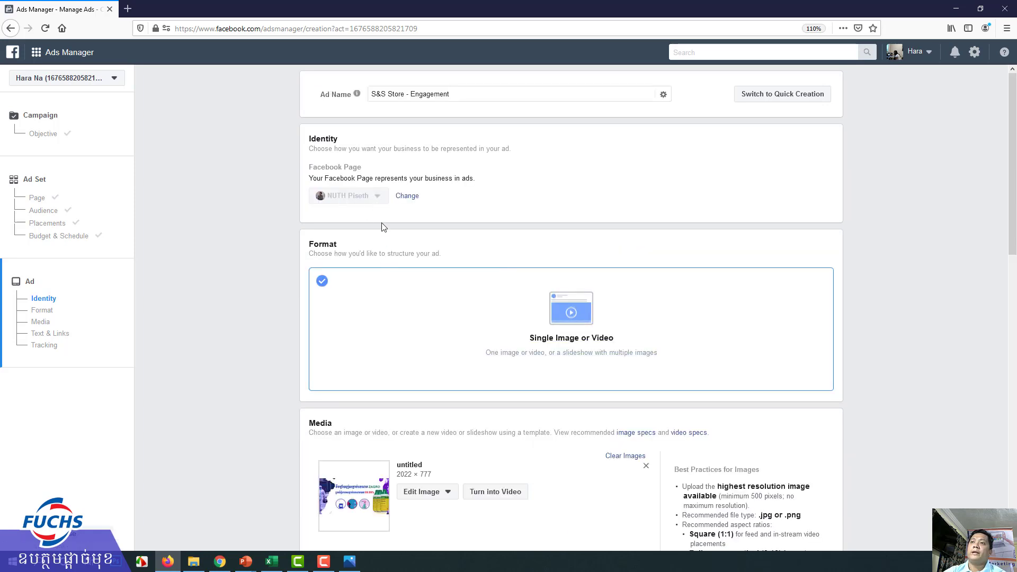
{"action": "scroll", "coordinate": [397, 297], "scroll_direction": "down", "scroll_amount": 2}
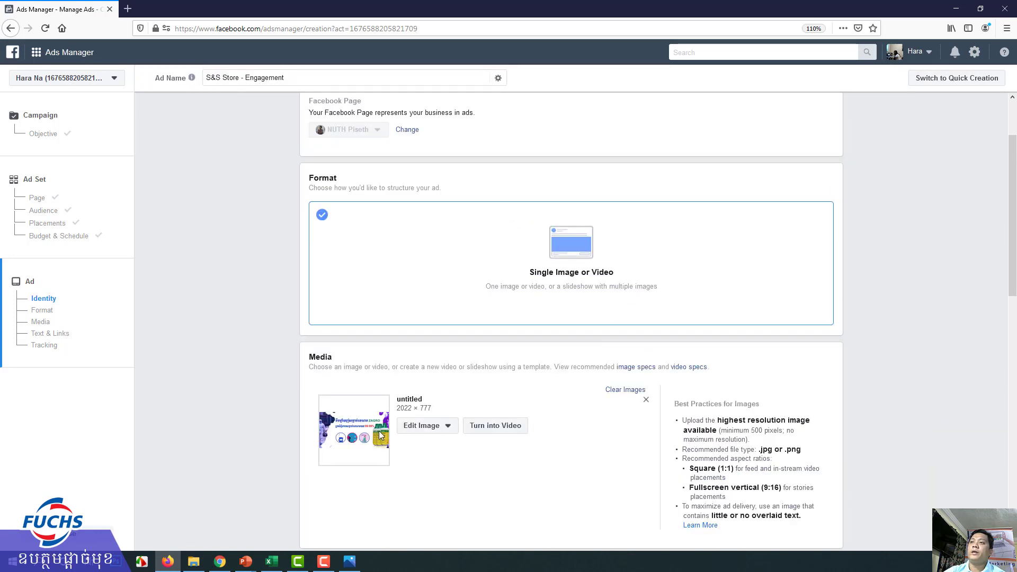
{"action": "left_click", "coordinate": [646, 402]}
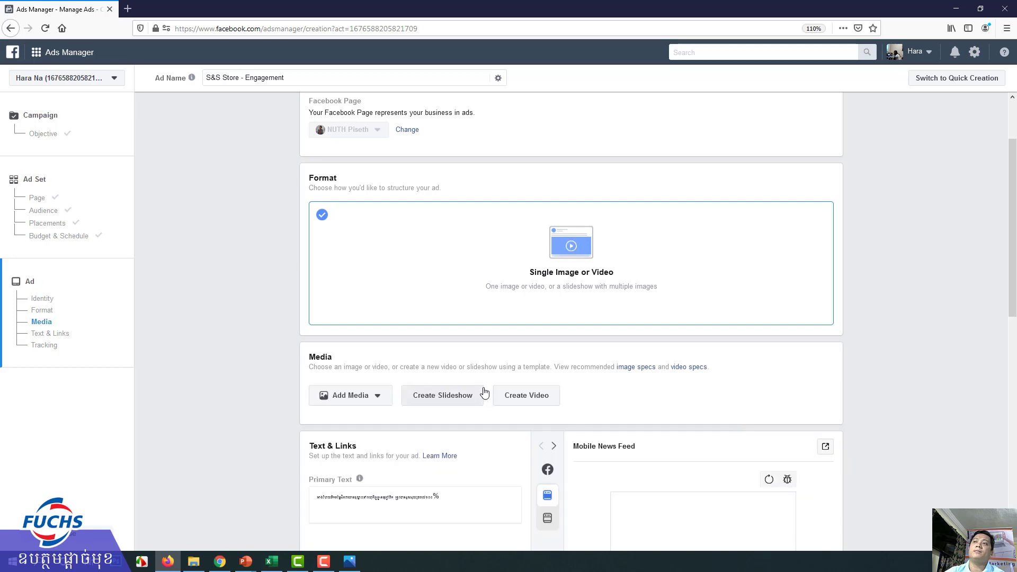
{"action": "scroll", "coordinate": [482, 390], "scroll_direction": "down", "scroll_amount": 3}
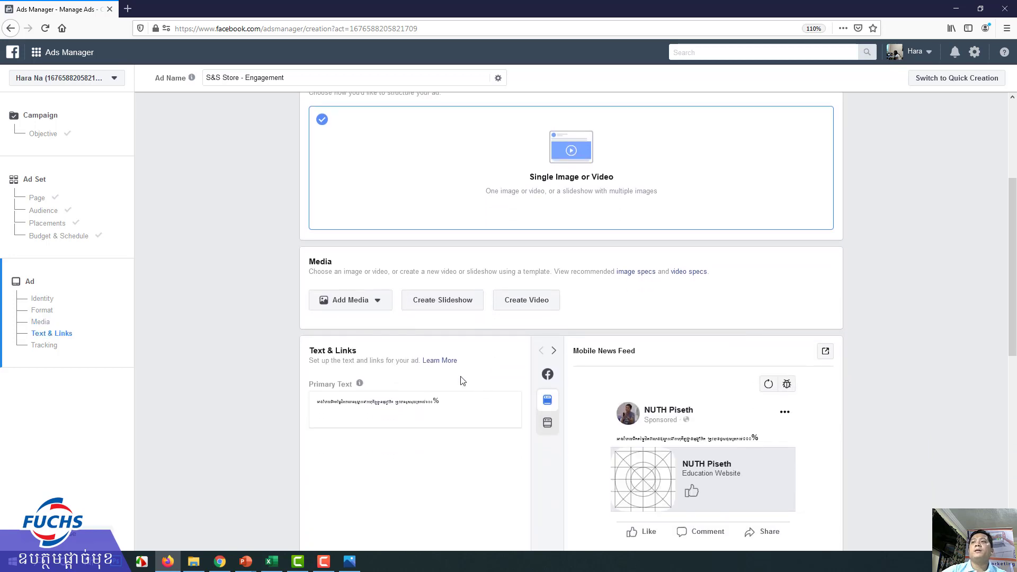
{"action": "left_click", "coordinate": [377, 310]}
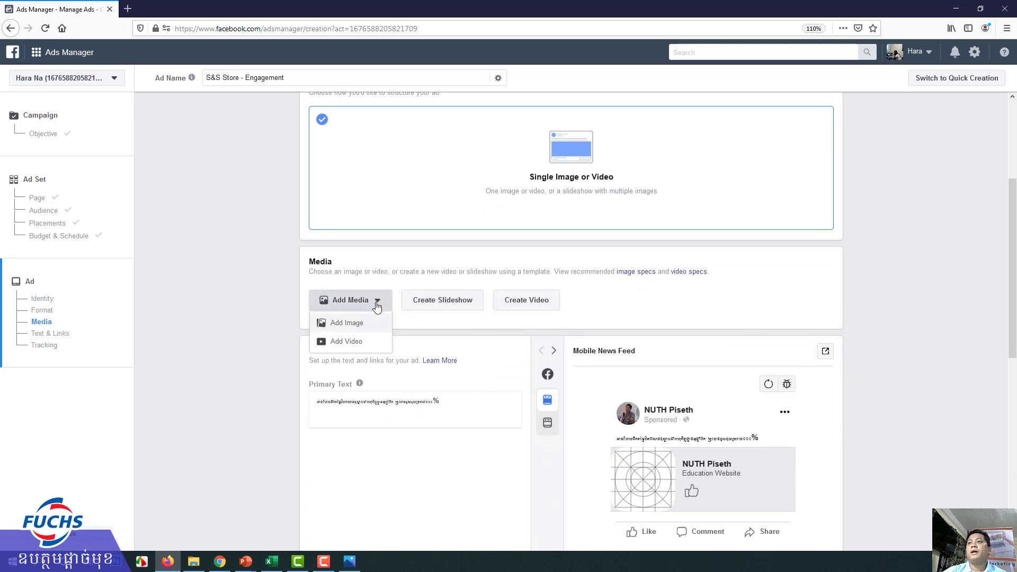
{"action": "left_click", "coordinate": [346, 329]}
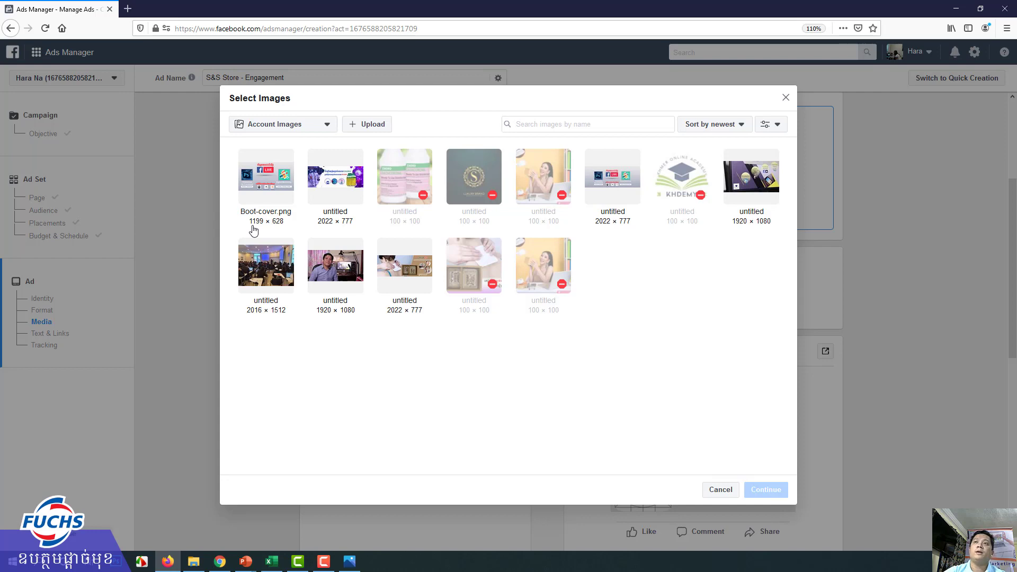
{"action": "left_click", "coordinate": [261, 187]}
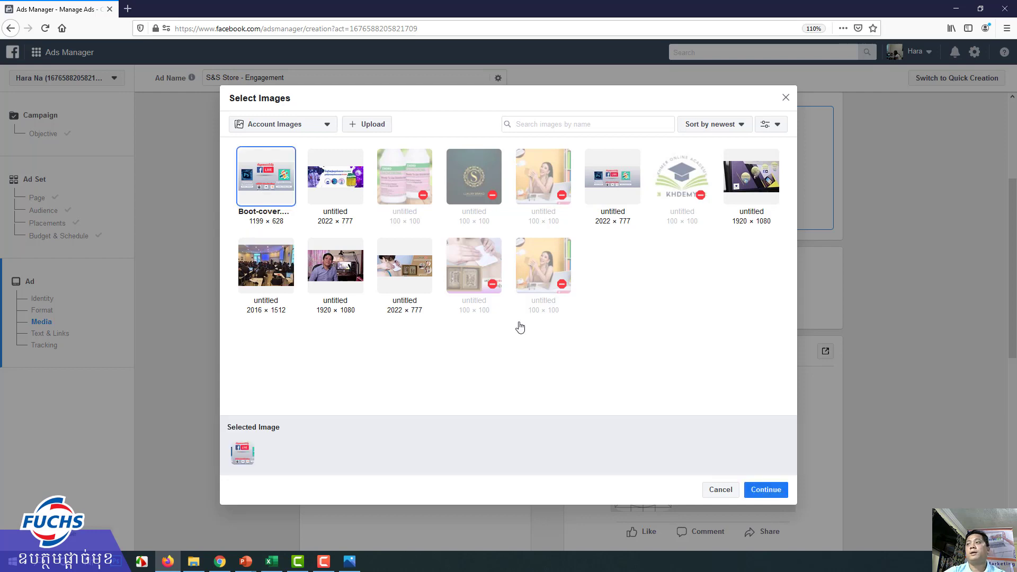
{"action": "left_click", "coordinate": [768, 487]}
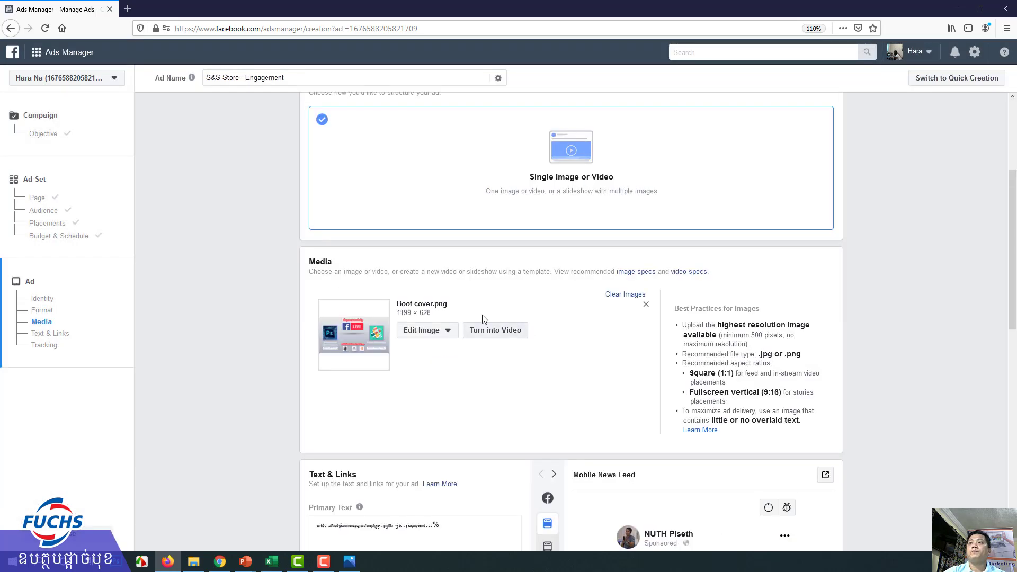
{"action": "scroll", "coordinate": [530, 328], "scroll_direction": "down", "scroll_amount": 3}
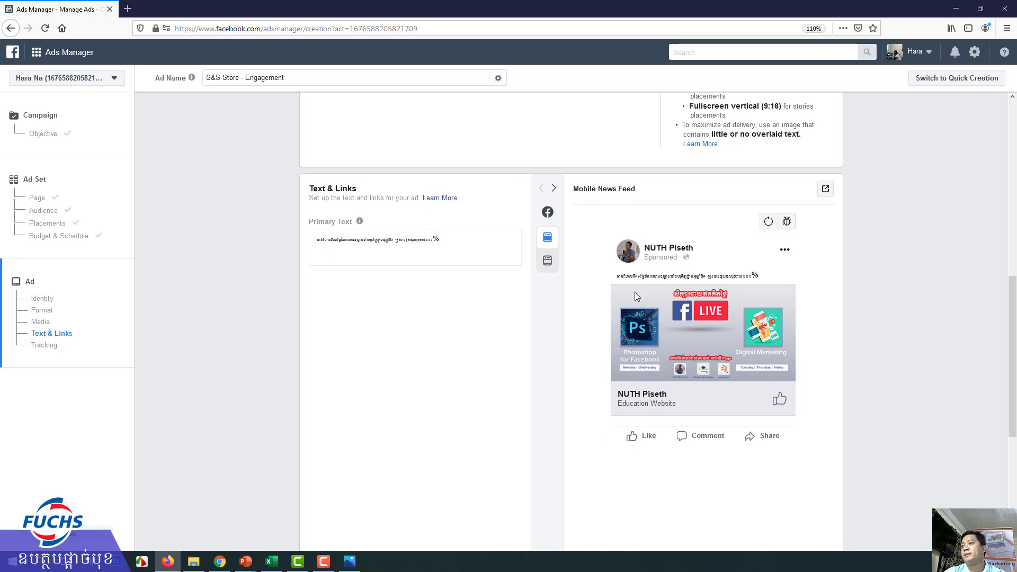
{"action": "left_click", "coordinate": [450, 240]}
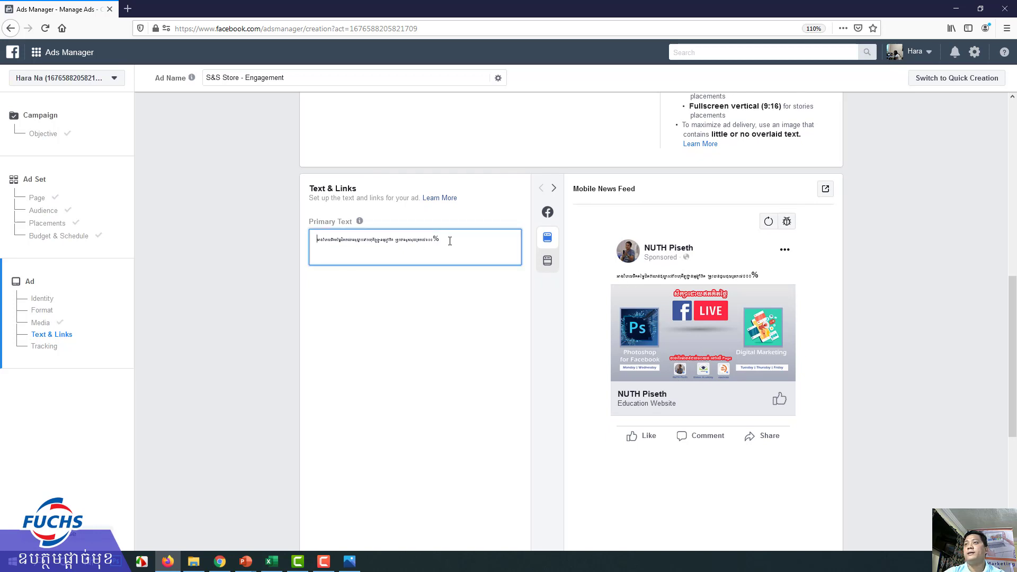
{"action": "left_click_drag", "start_coordinate": [449, 240], "coordinate": [314, 241]}
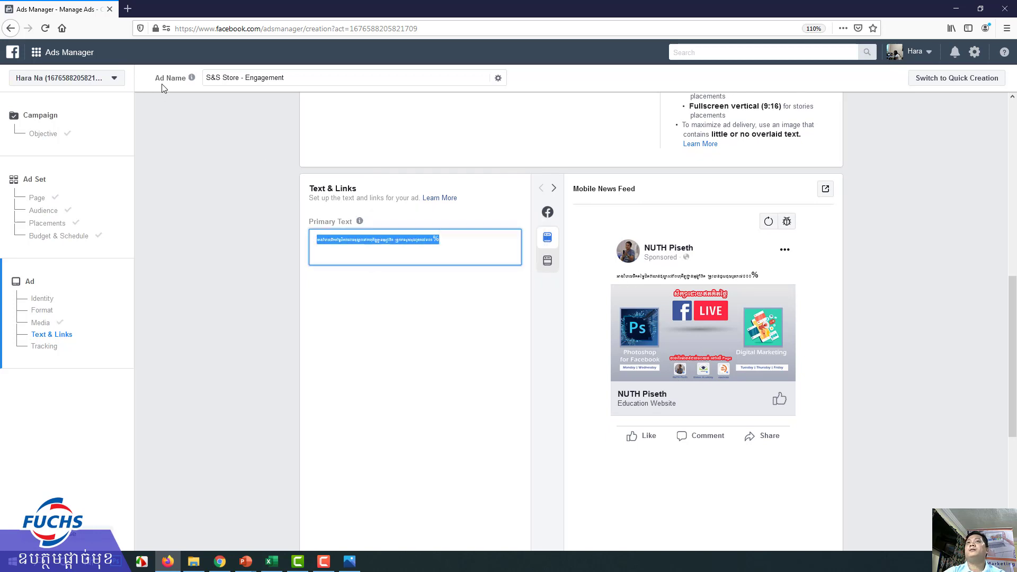
{"action": "left_click", "coordinate": [367, 284]}
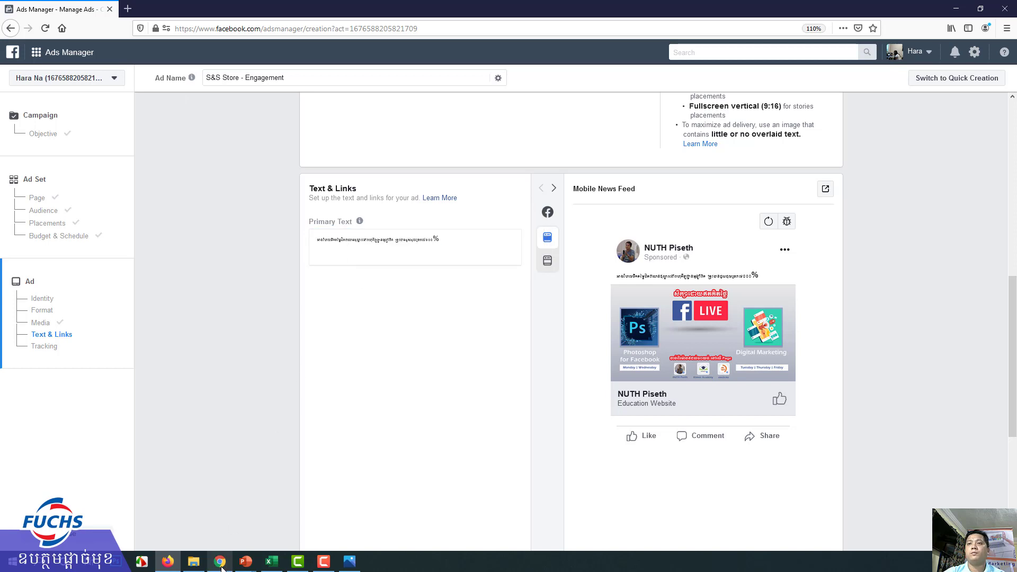
{"action": "mouse_move", "coordinate": [221, 569]}
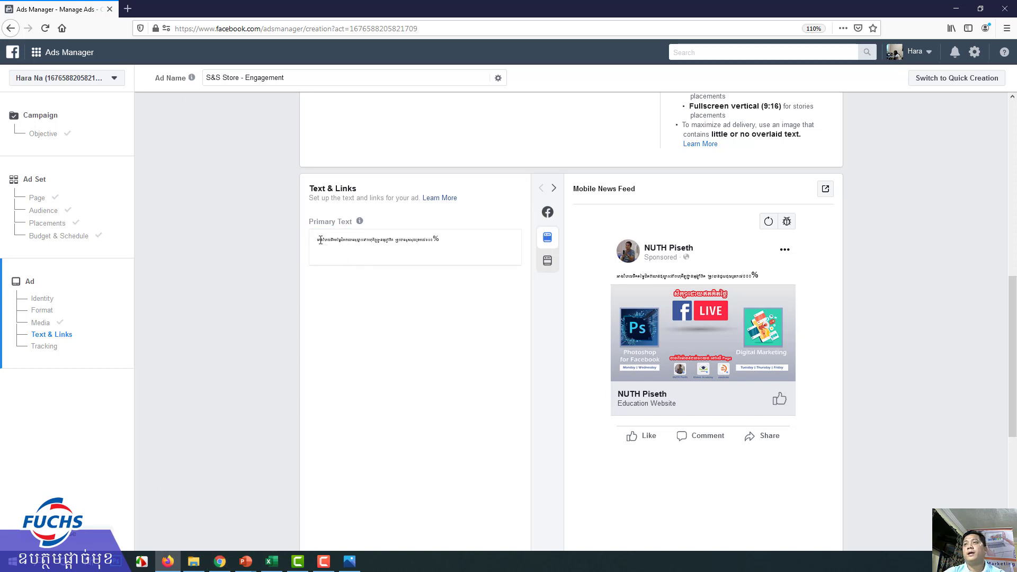
{"action": "left_click_drag", "start_coordinate": [440, 239], "coordinate": [315, 241]}
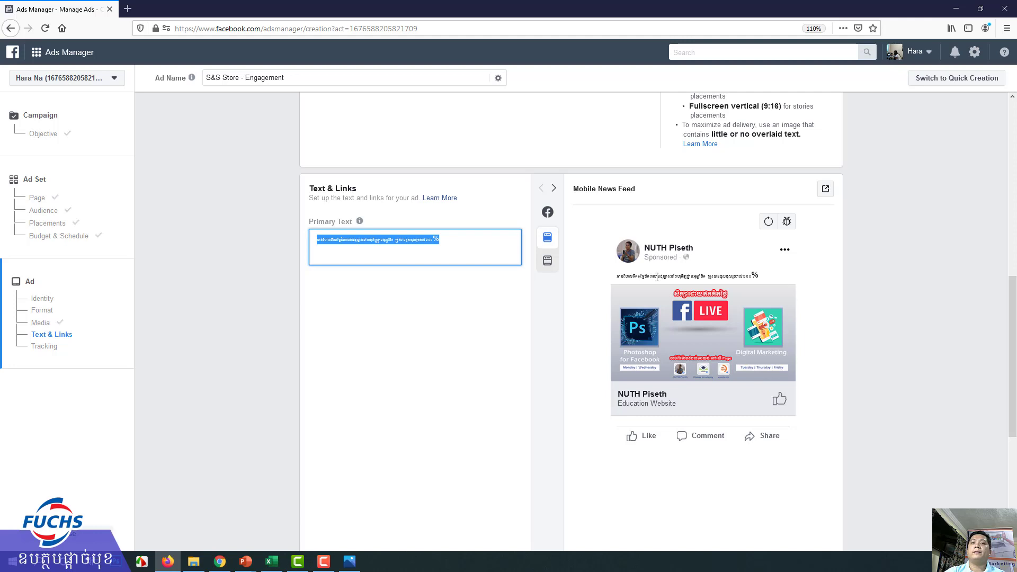
{"action": "left_click", "coordinate": [380, 242]}
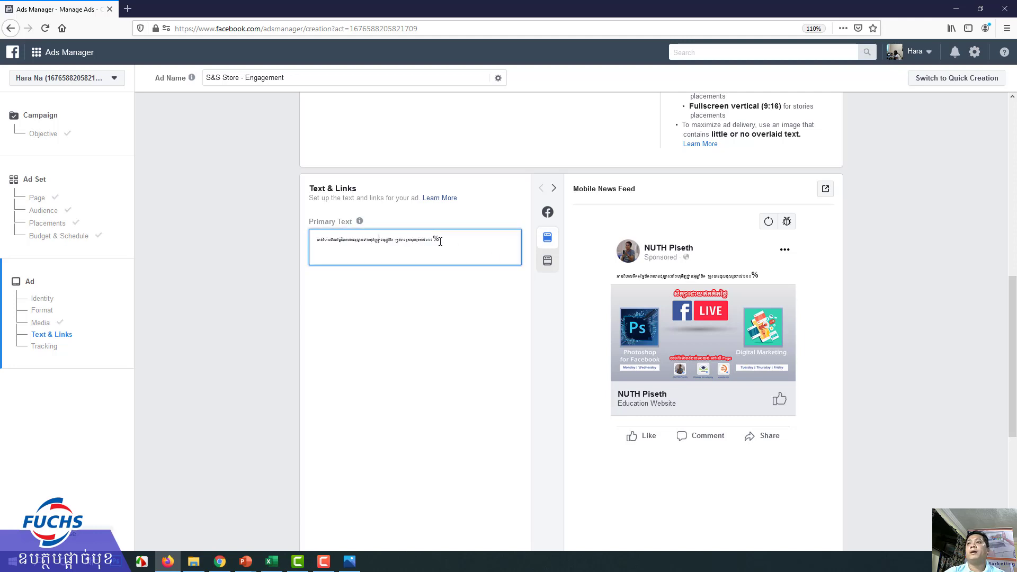
{"action": "left_click_drag", "start_coordinate": [440, 242], "coordinate": [316, 241]}
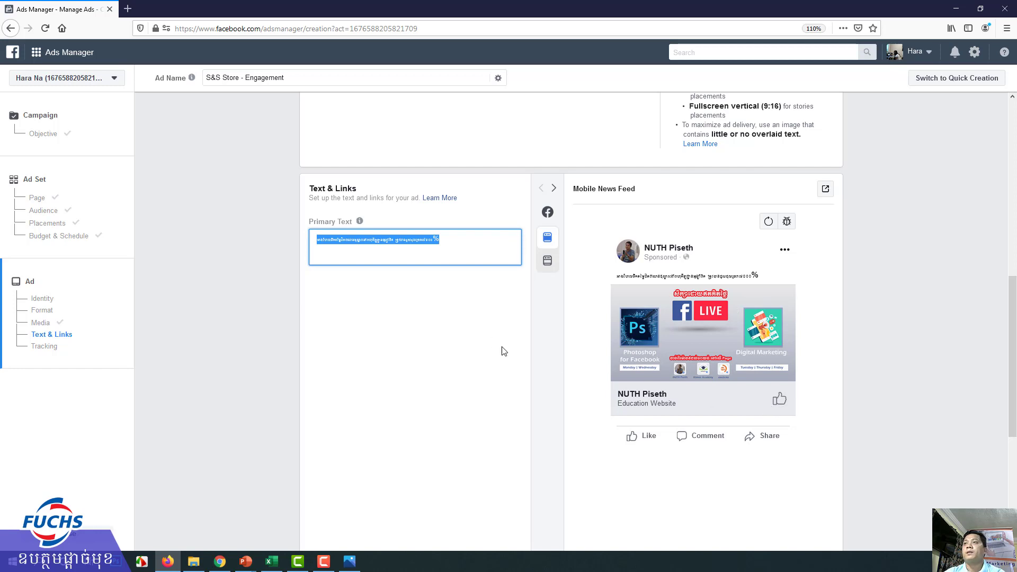
{"action": "scroll", "coordinate": [460, 278], "scroll_direction": "down", "scroll_amount": 5}
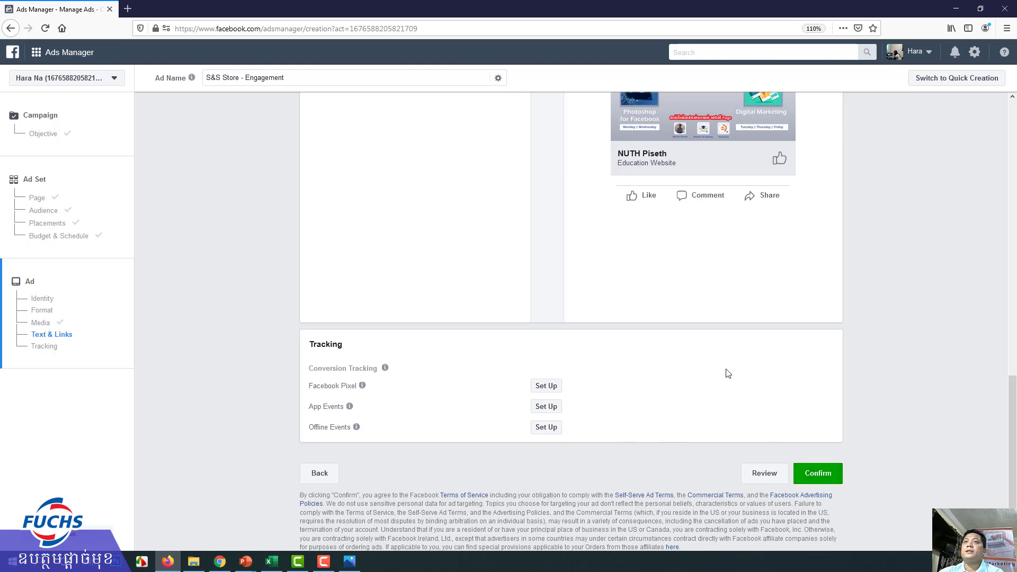
Leave the unsaved ad draft and return to the Ads Manager campaigns overview
{"action": "scroll", "coordinate": [720, 368], "scroll_direction": "up", "scroll_amount": 1}
{"action": "scroll", "coordinate": [721, 368], "scroll_direction": "up", "scroll_amount": 10}
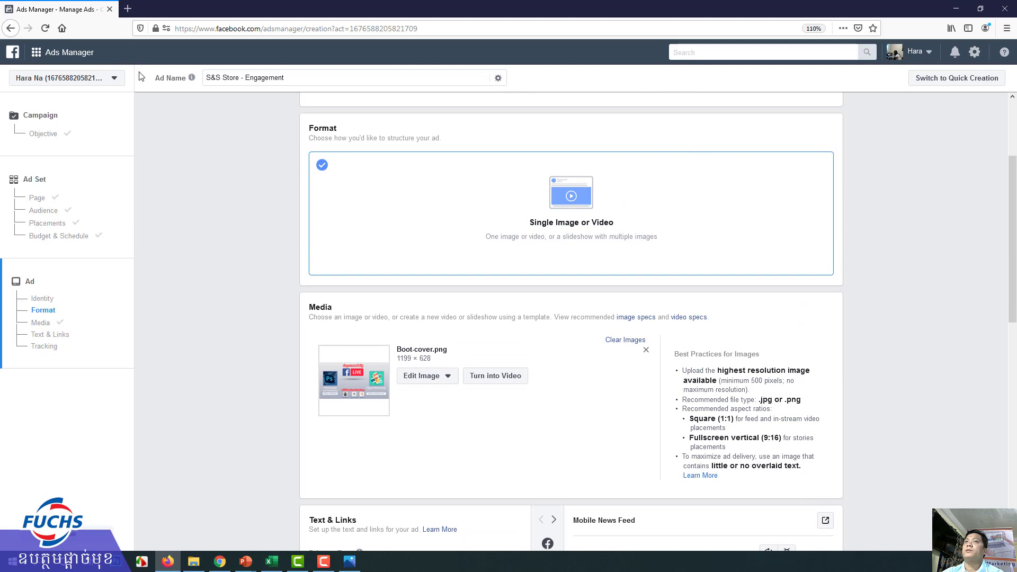
{"action": "left_click", "coordinate": [43, 55]}
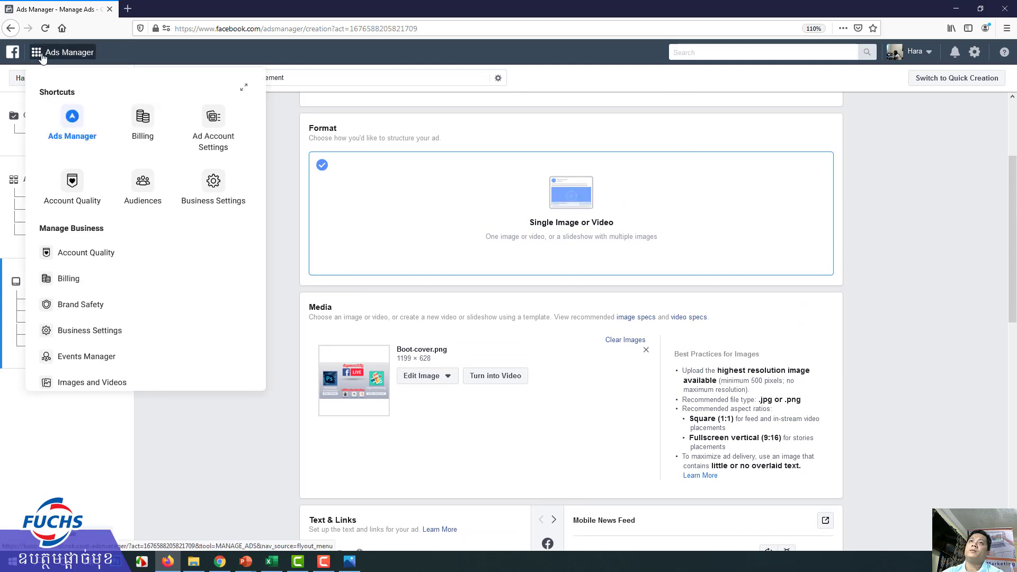
{"action": "left_click", "coordinate": [72, 117]}
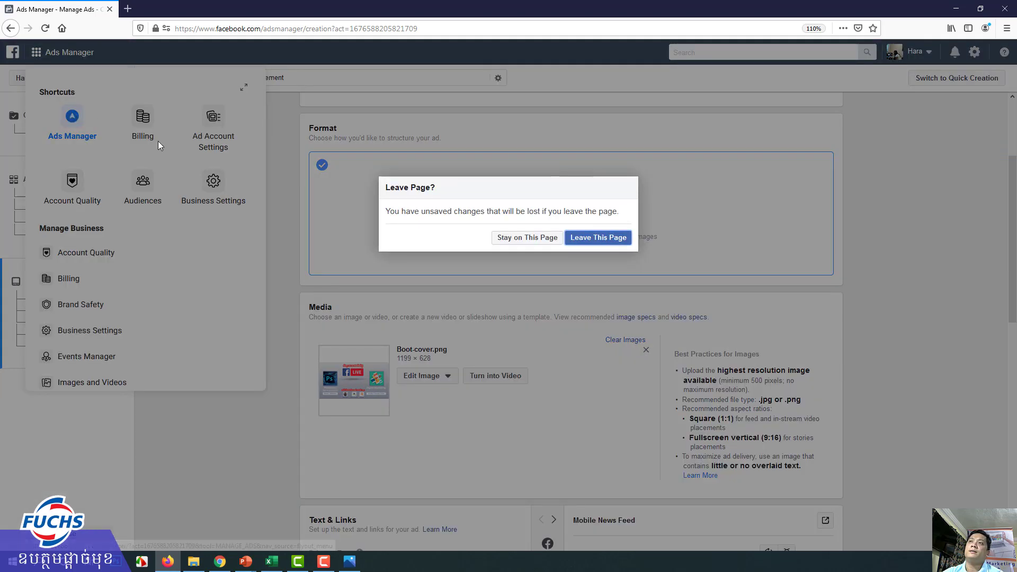
{"action": "left_click", "coordinate": [609, 240]}
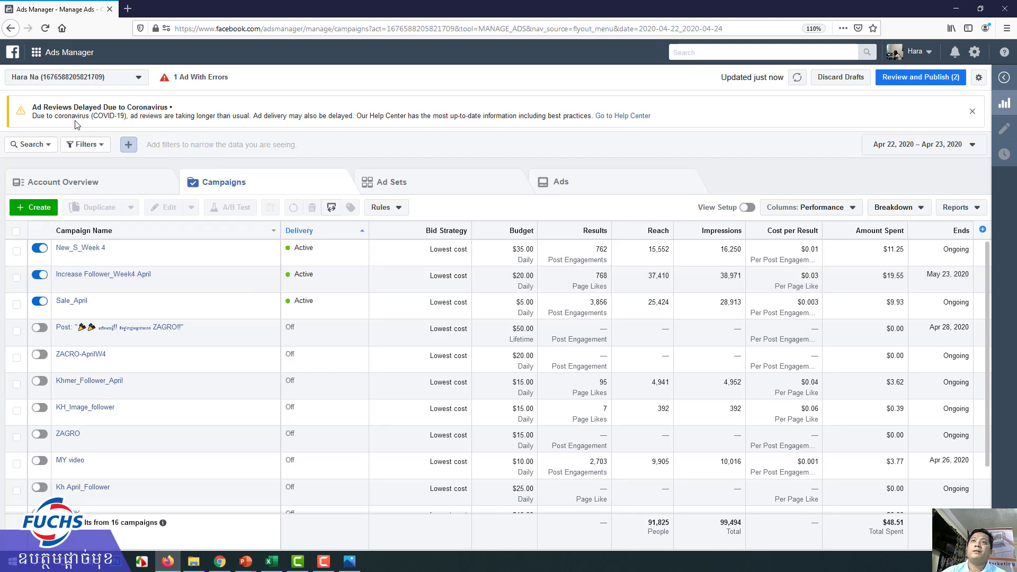
Close the Messenger chat and move Chrome aside to reveal the PowerPoint slide
{"action": "left_click", "coordinate": [45, 55]}
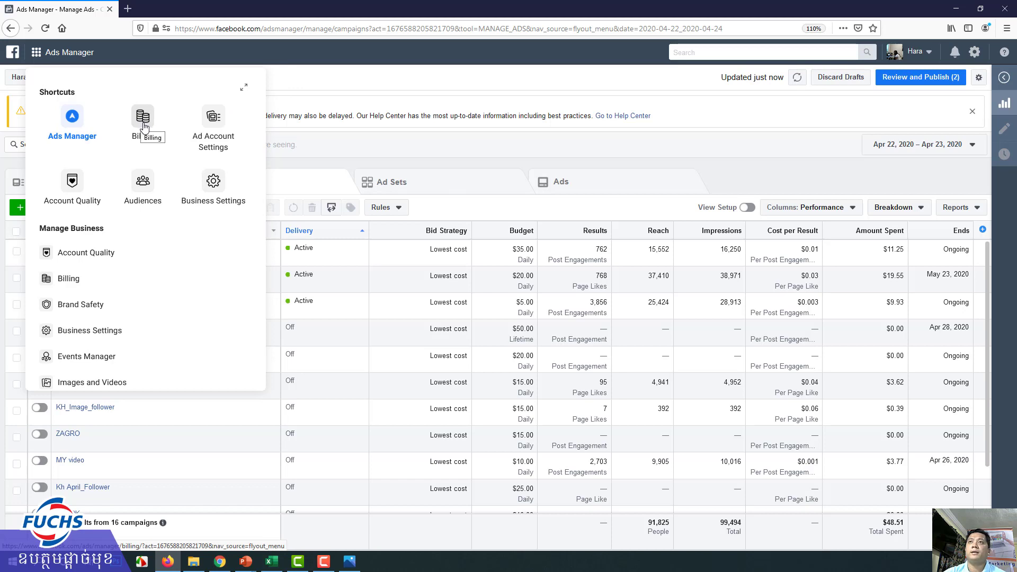
{"action": "left_click", "coordinate": [297, 91]}
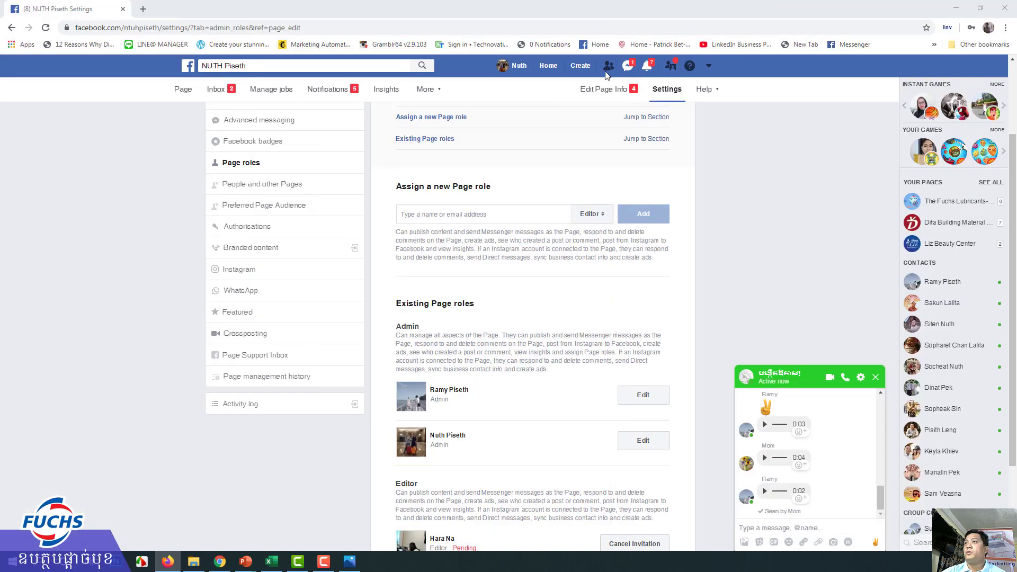
{"action": "left_click", "coordinate": [875, 377]}
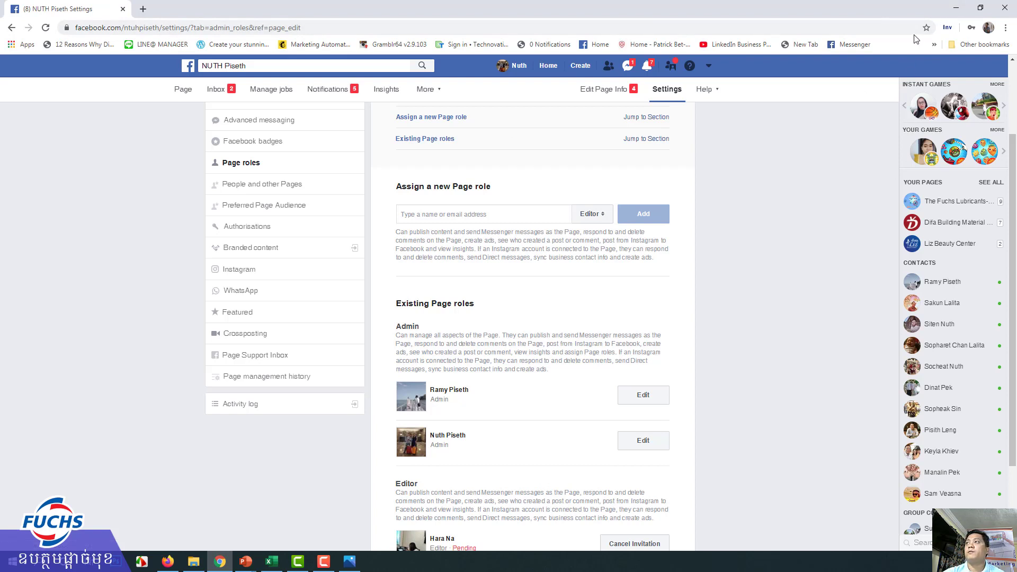
{"action": "left_click_drag", "start_coordinate": [901, 12], "coordinate": [0, 13]}
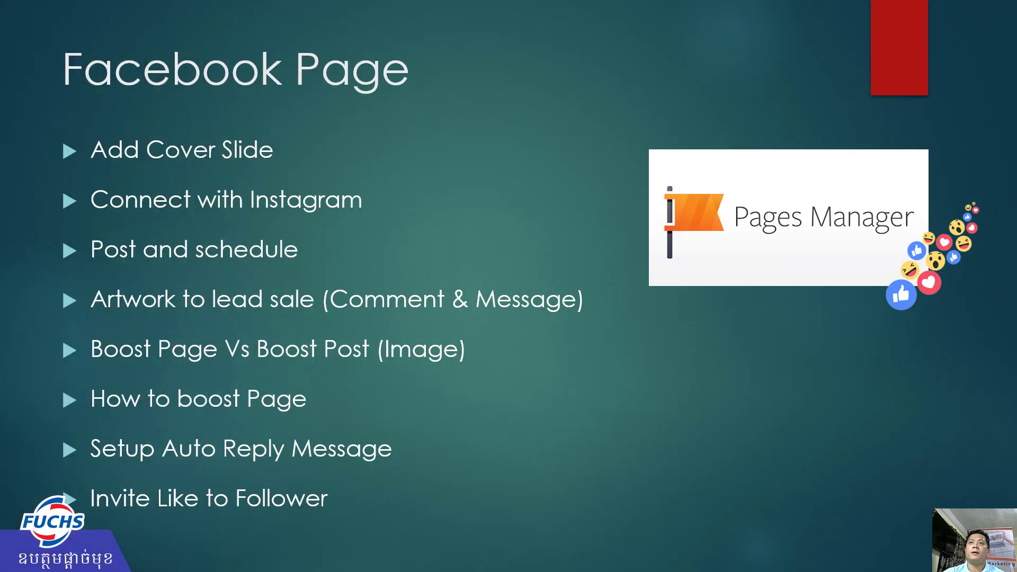